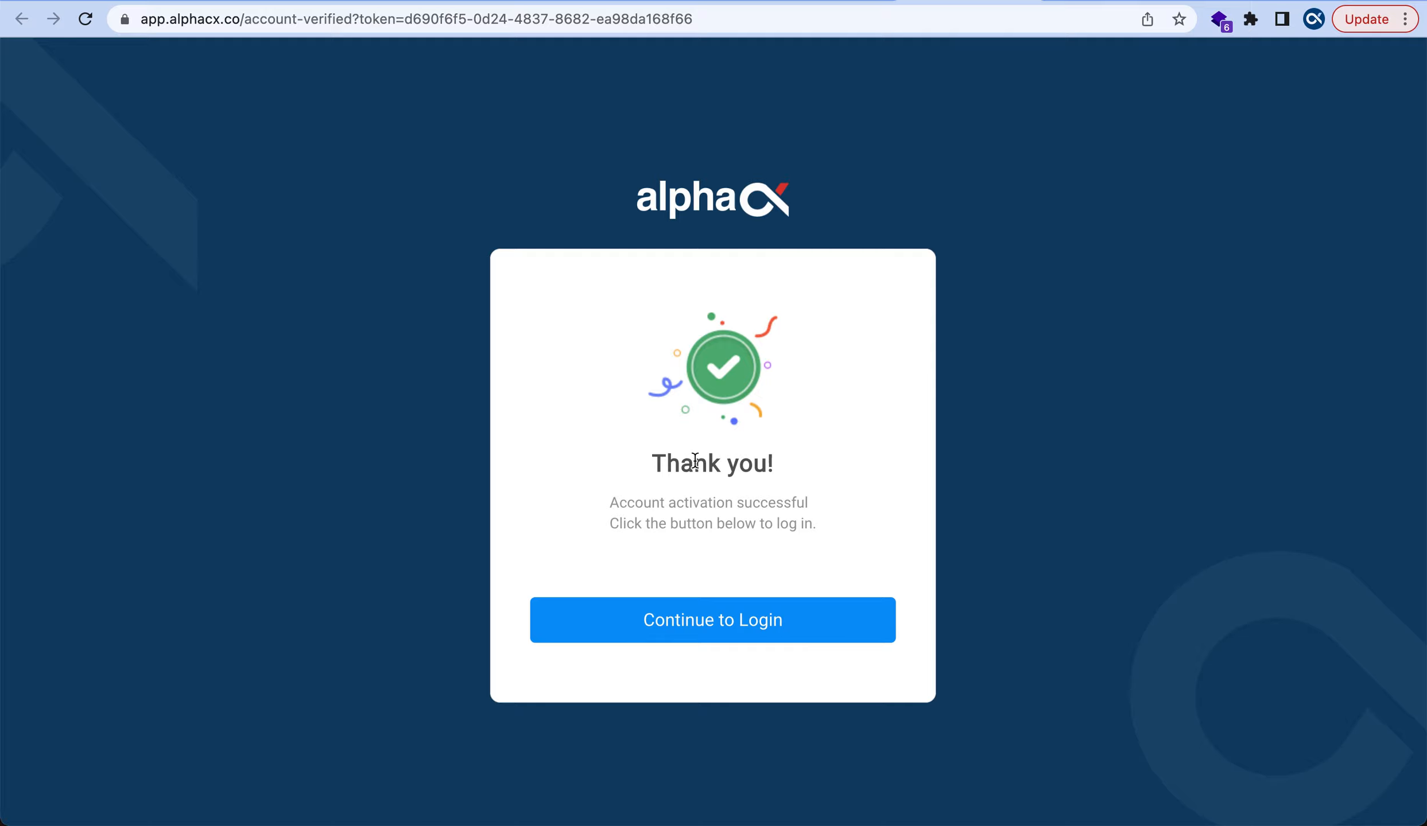
Continue from the account-activation thank-you page to the AlphaCX login page
left_click(705, 639)
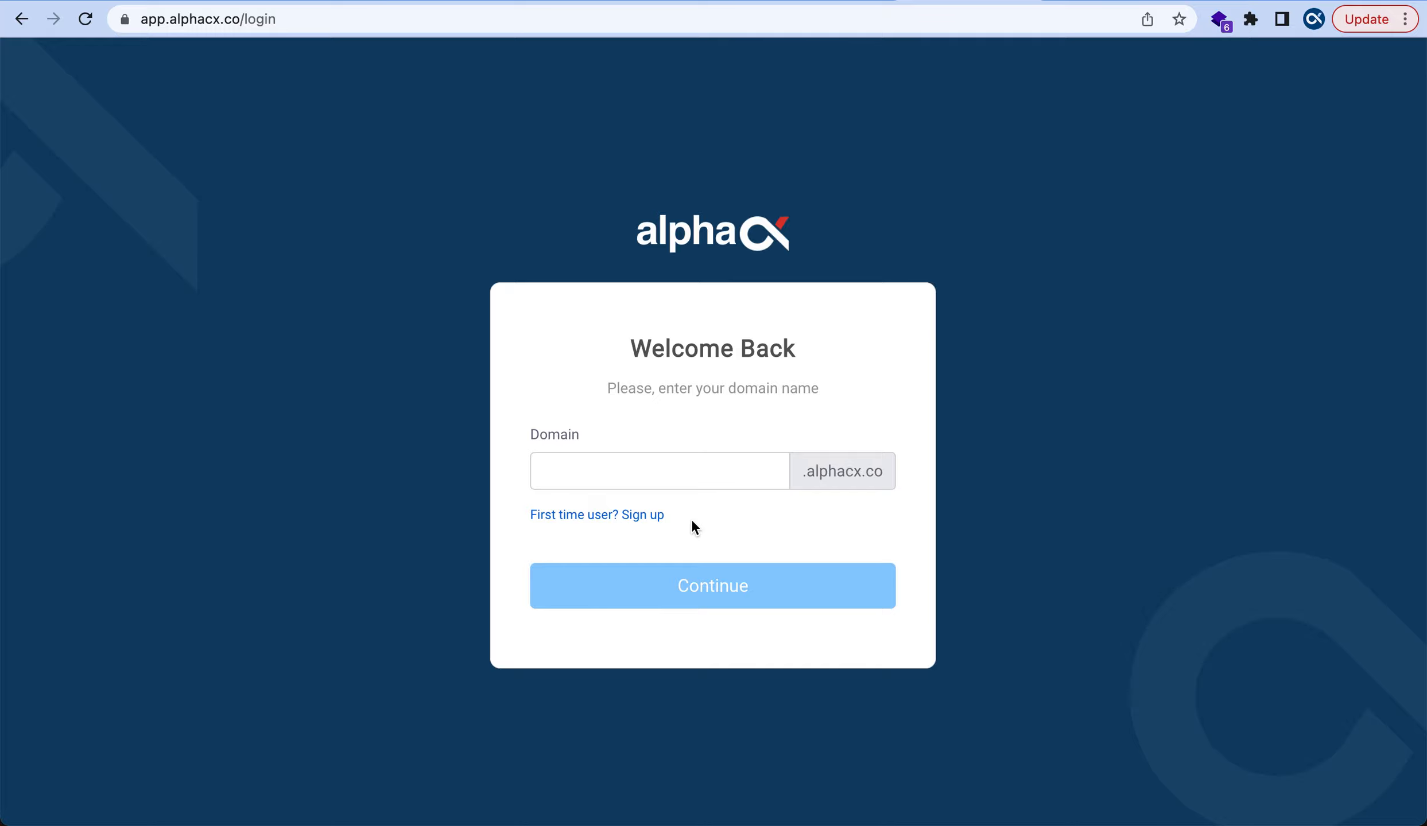
Submit the helpdesk domain 'king' to reach the email-and-password login form
left_click(695, 470)
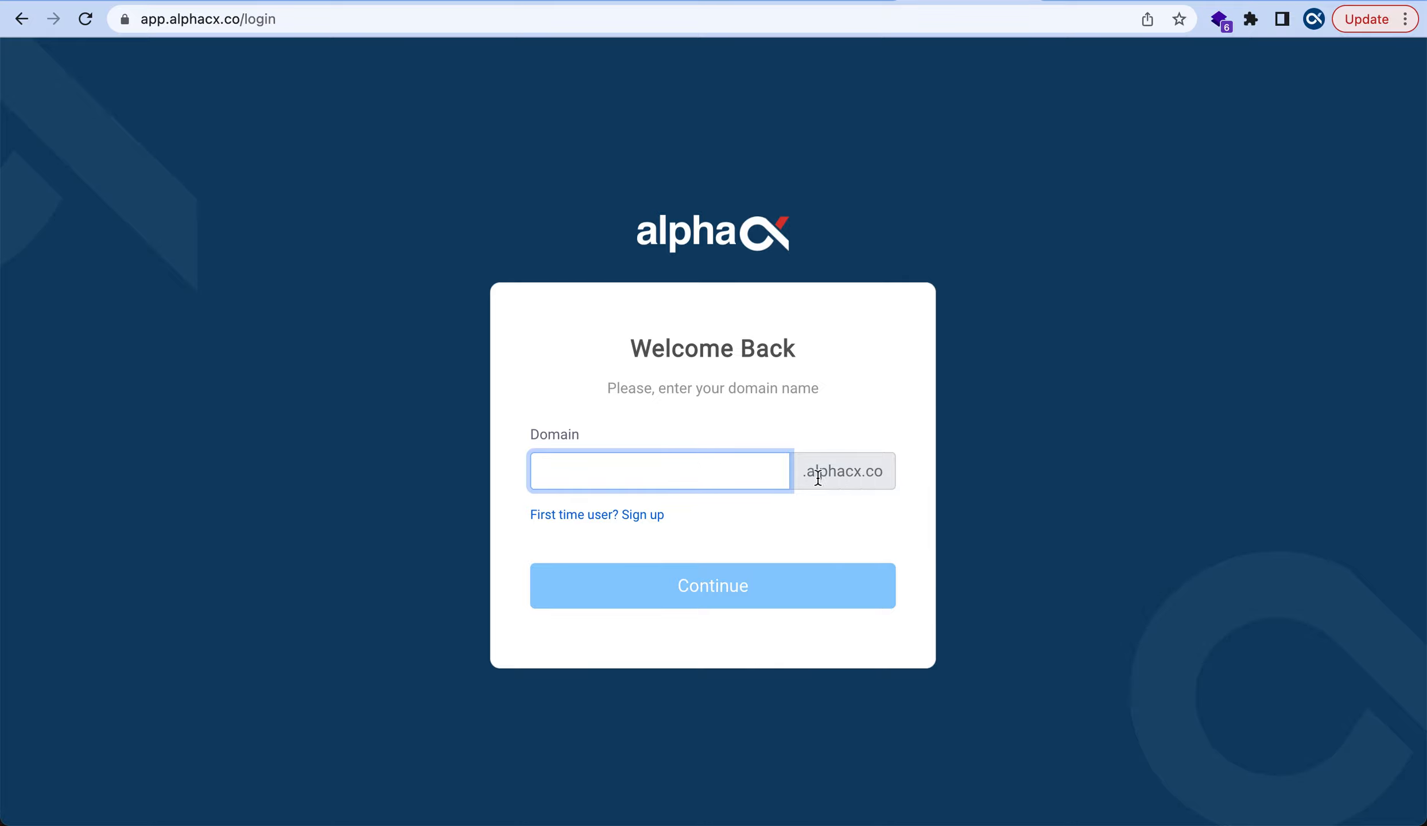
type("king")
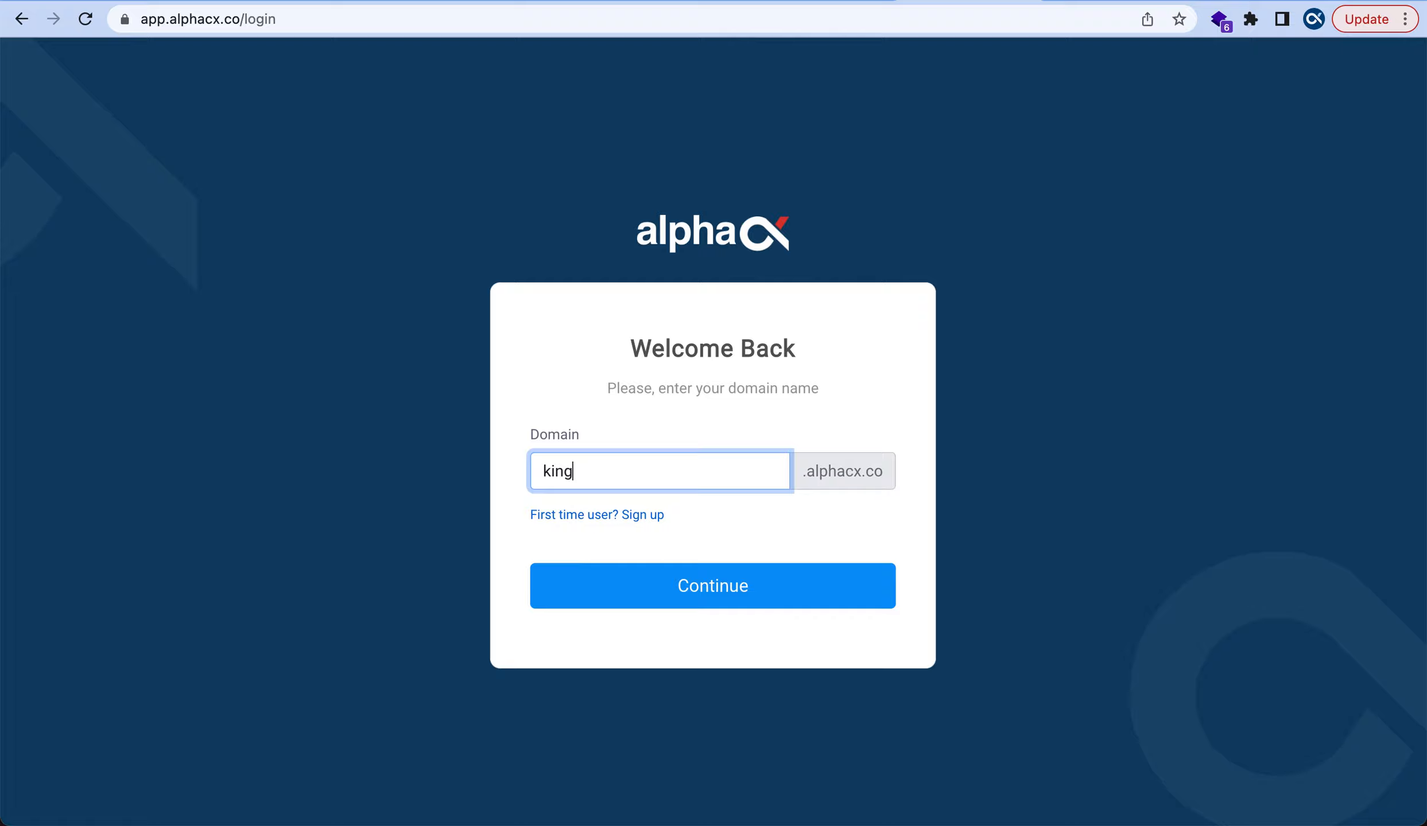
left_click(672, 586)
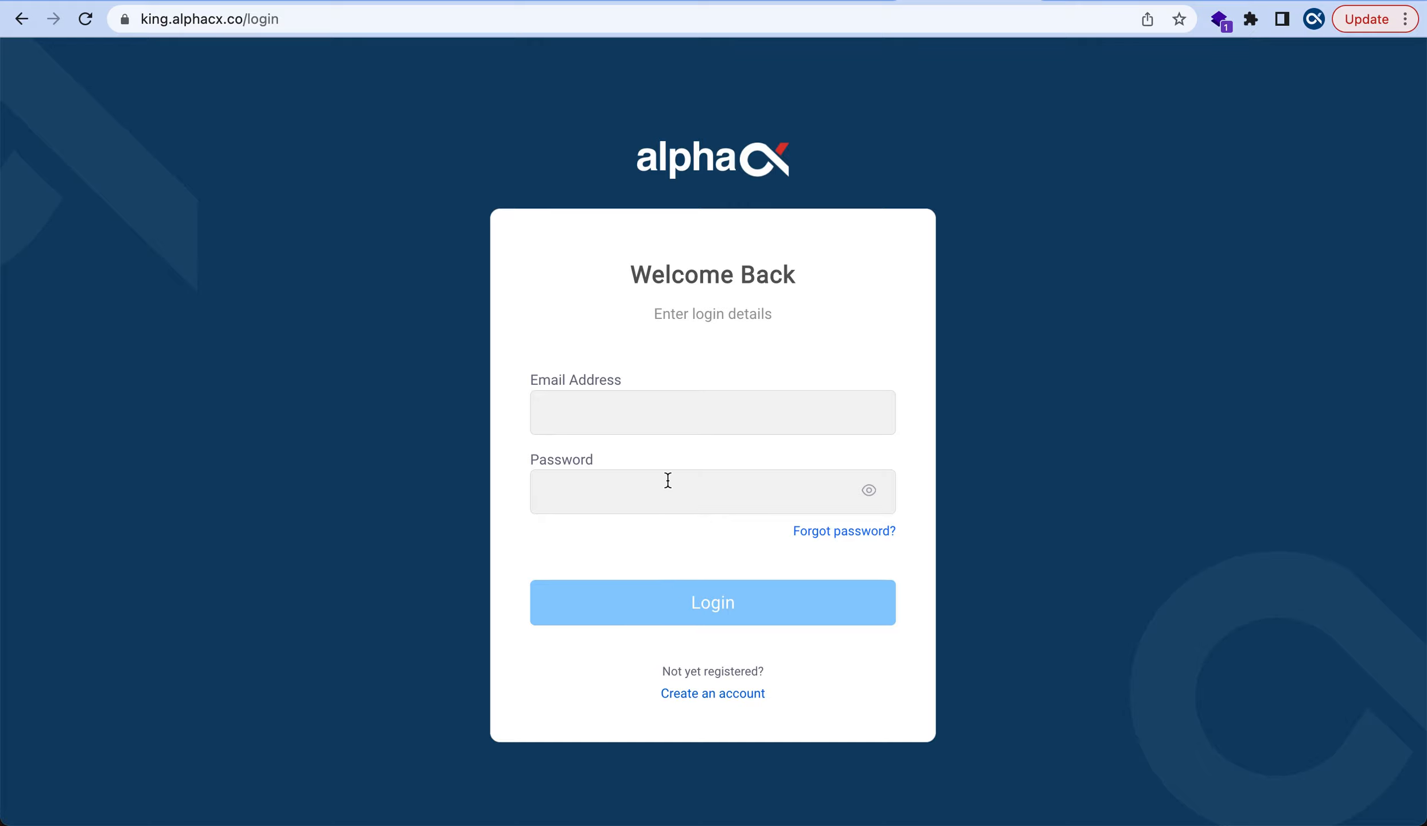
Log in with the admin's e-mail address and account password
left_click(665, 433)
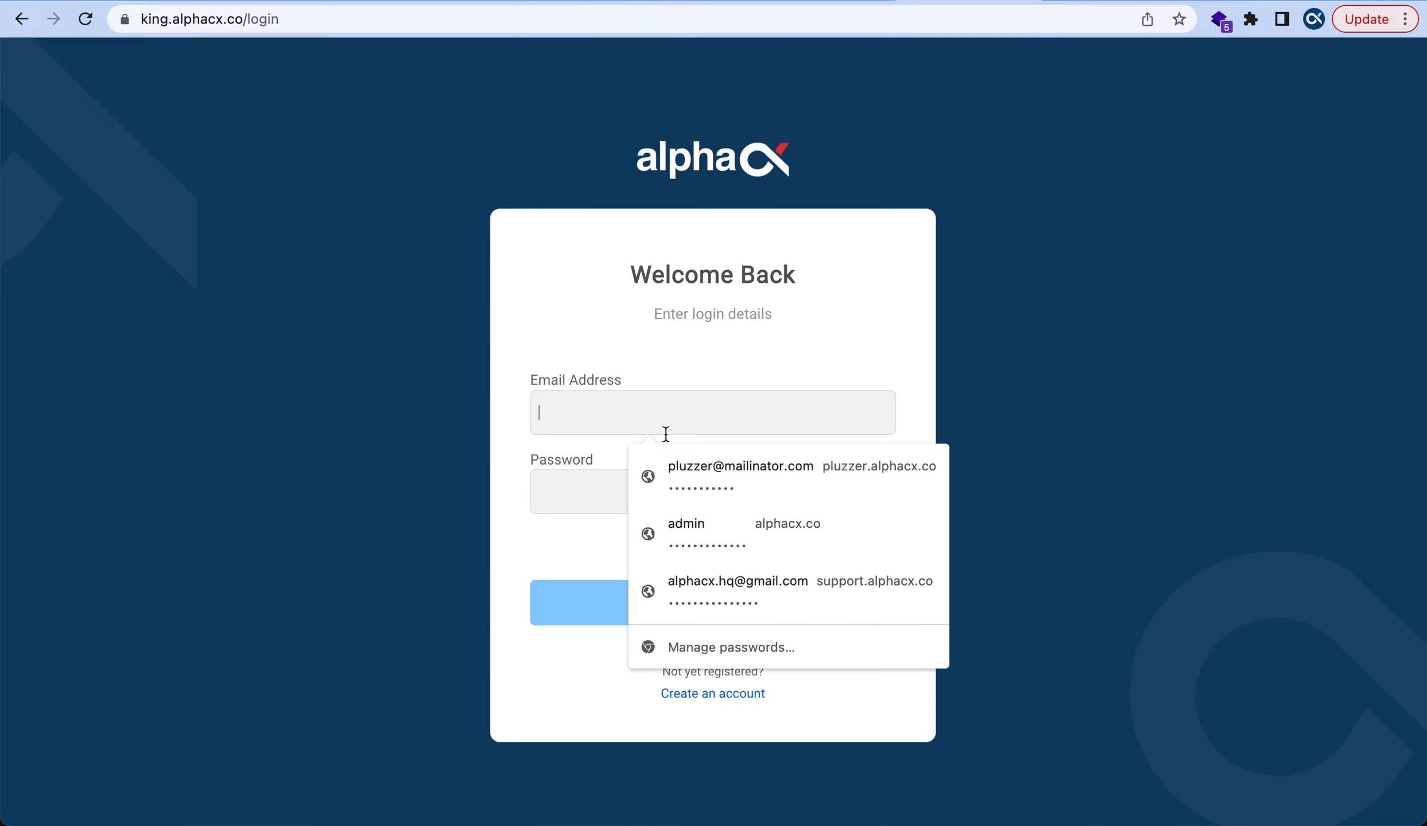
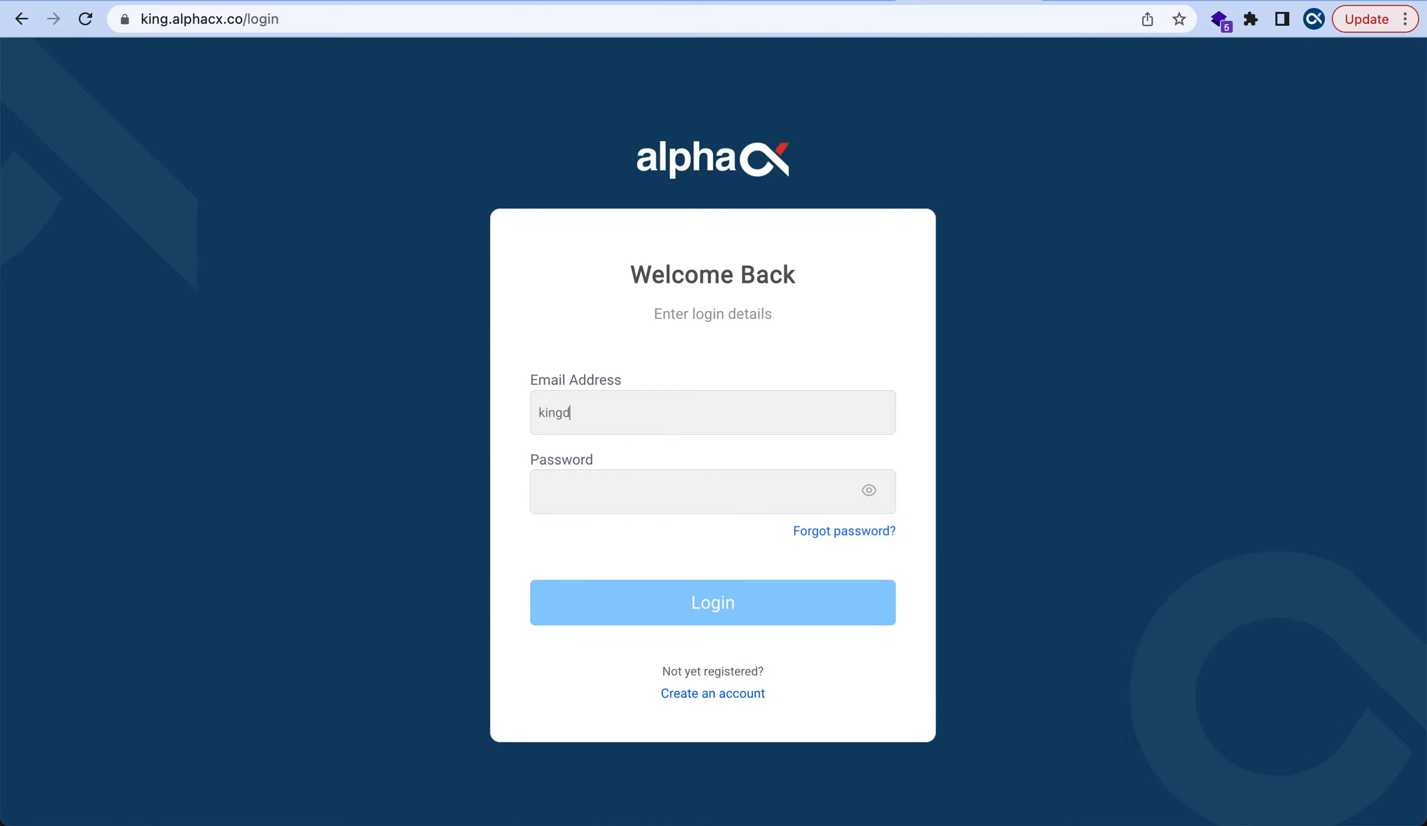
left_click(576, 482)
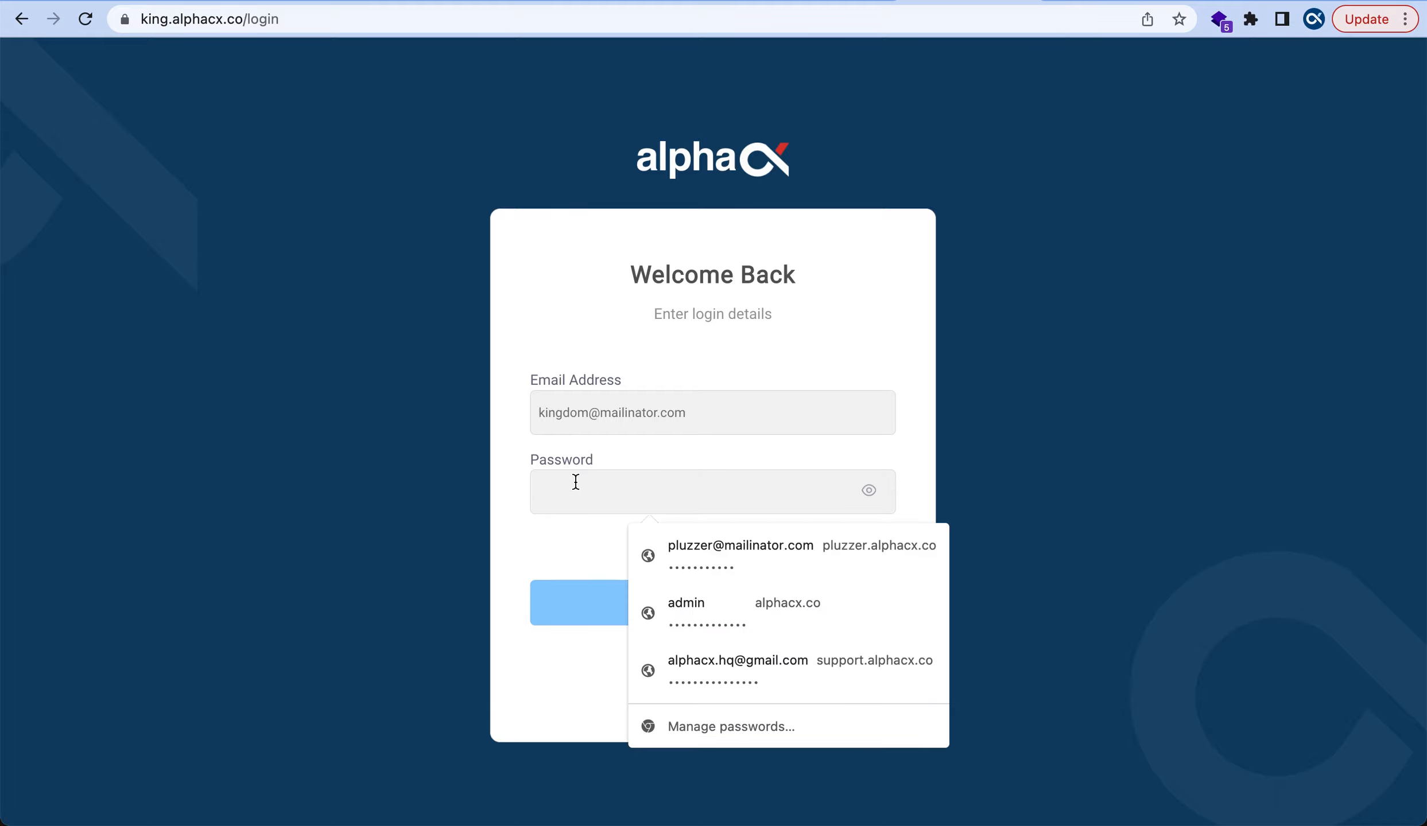
type("•••")
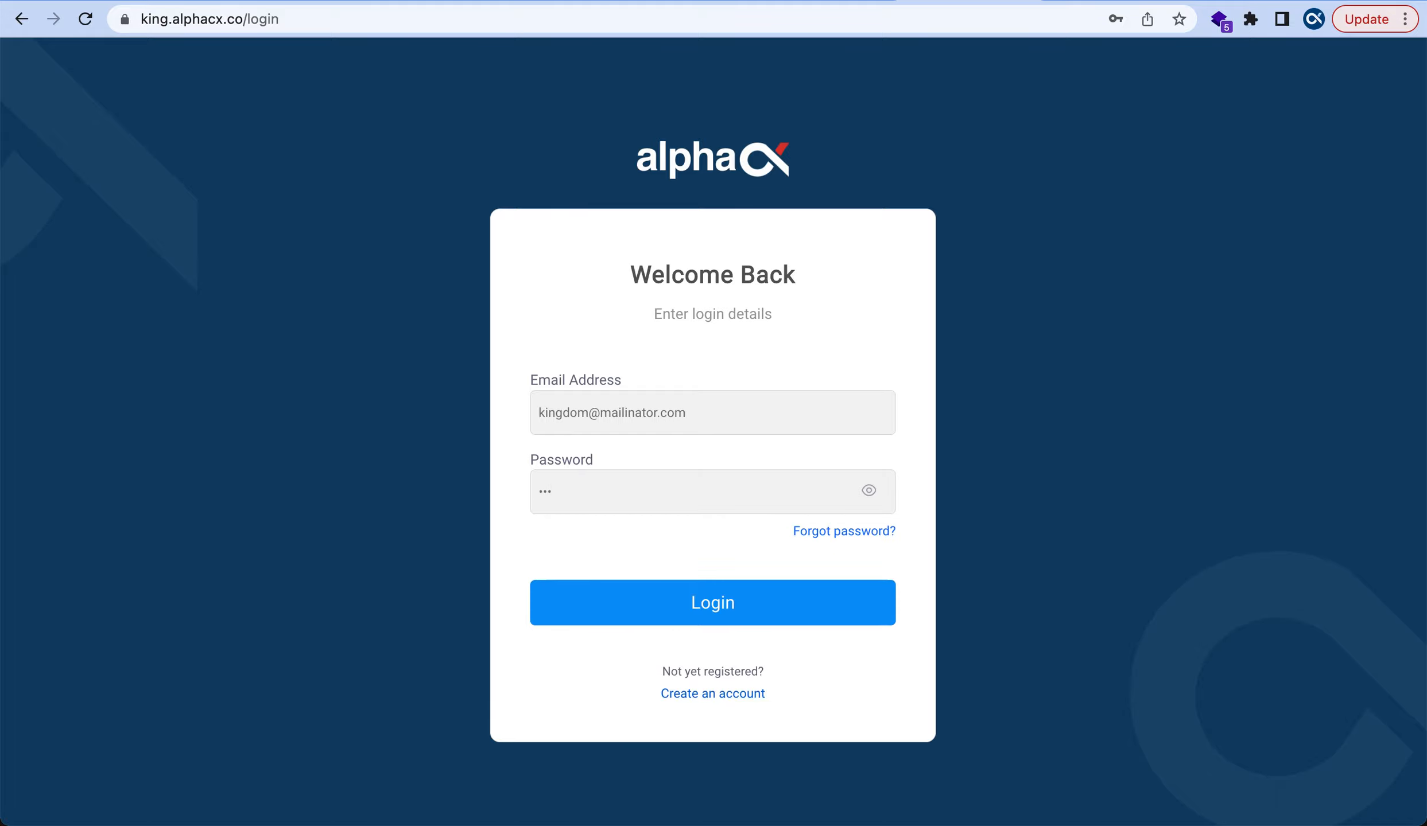
type("•••••")
left_click(707, 607)
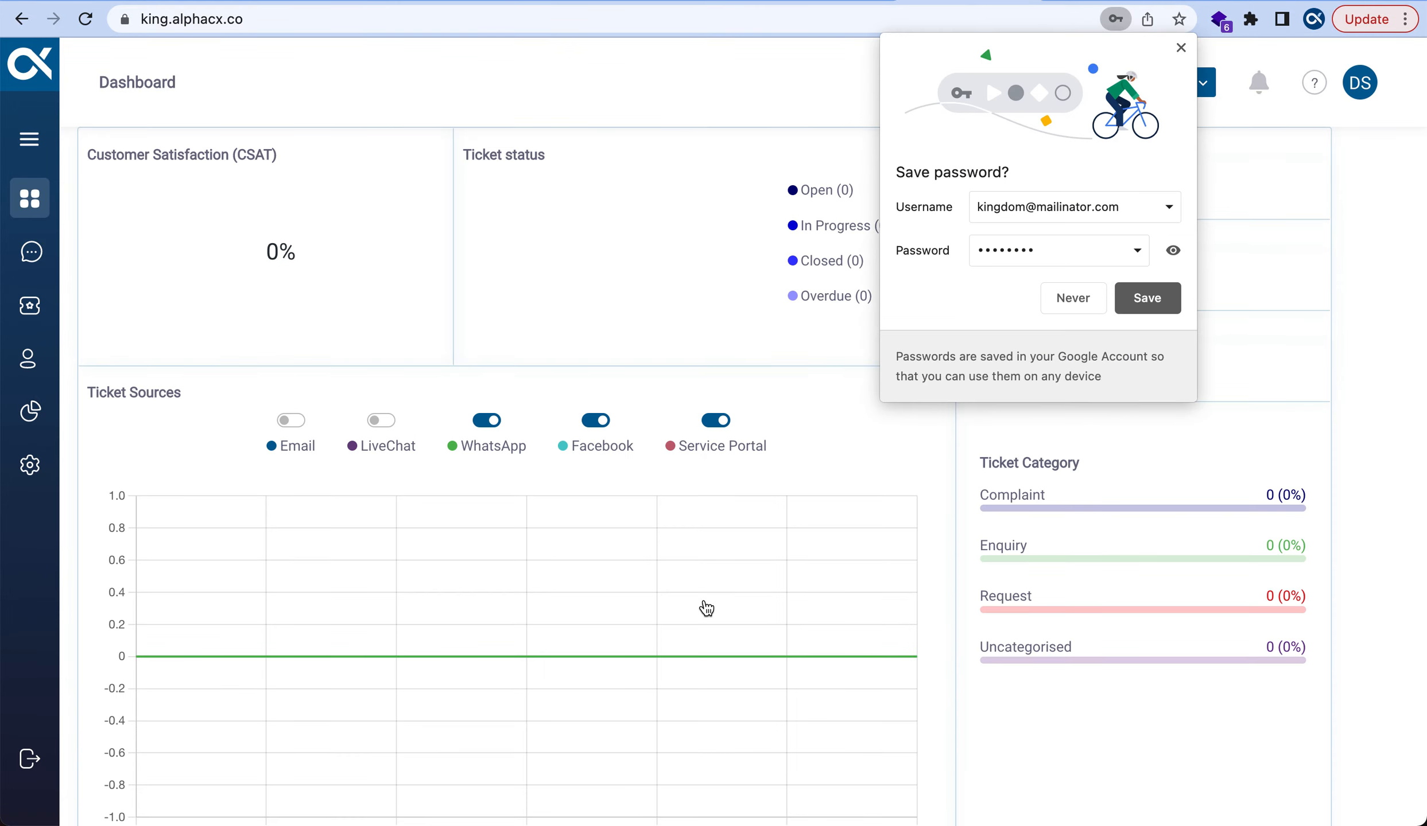
Dismiss the browser's save-password prompt and close the Welcome setup checklist
left_click(1180, 47)
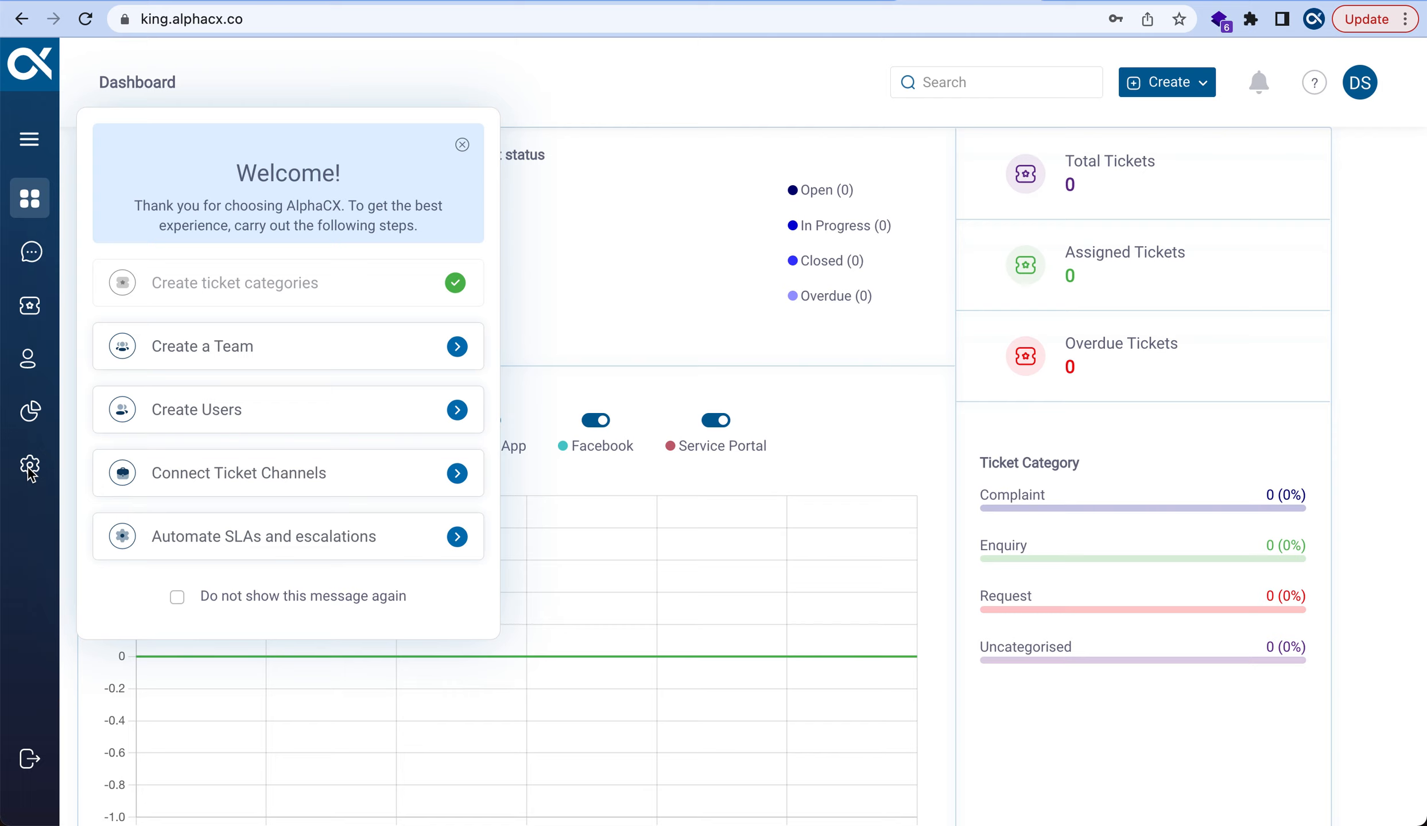
left_click(462, 147)
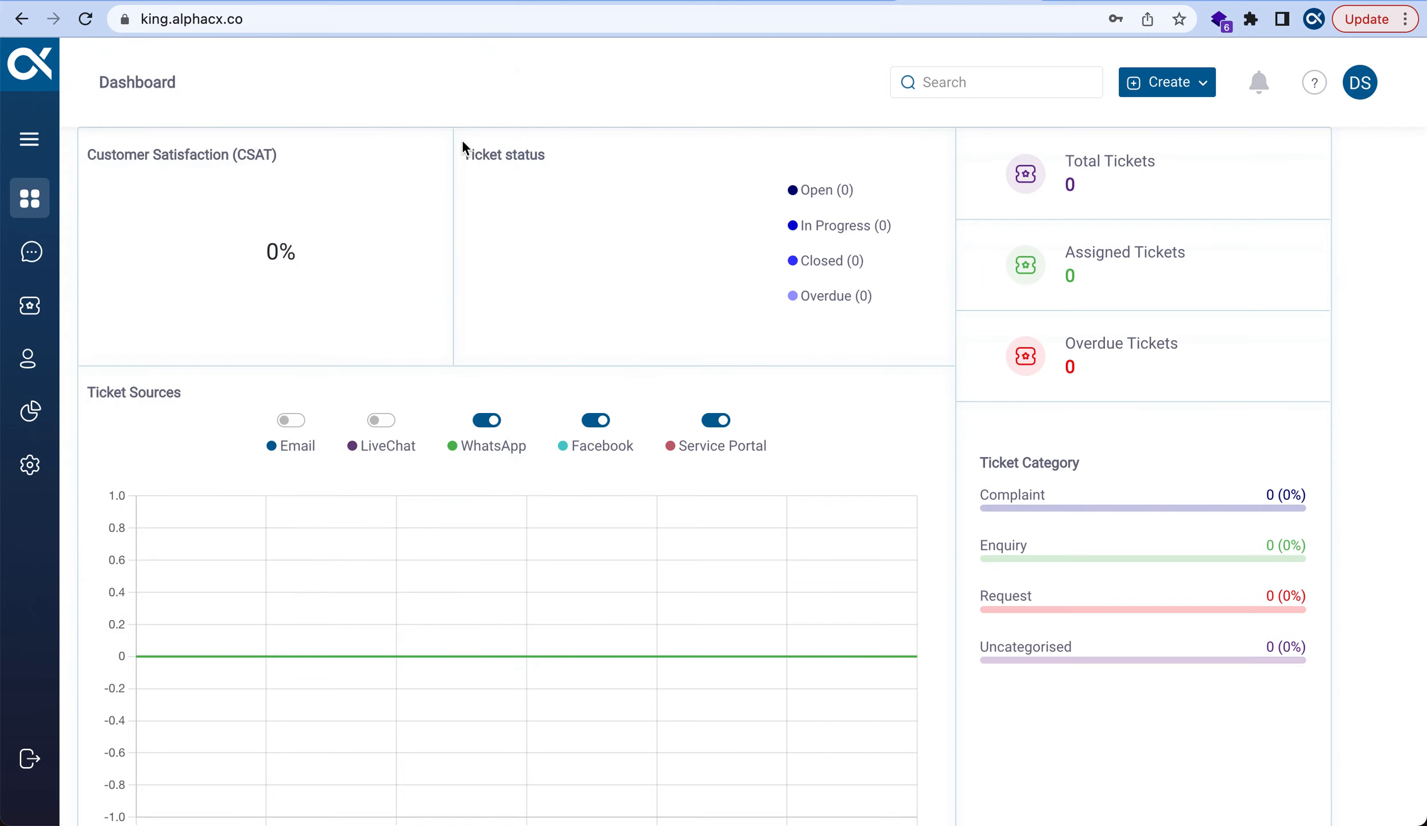
Go to Settings, then Ticket Settings, and bring up the Add Category form
left_click(31, 467)
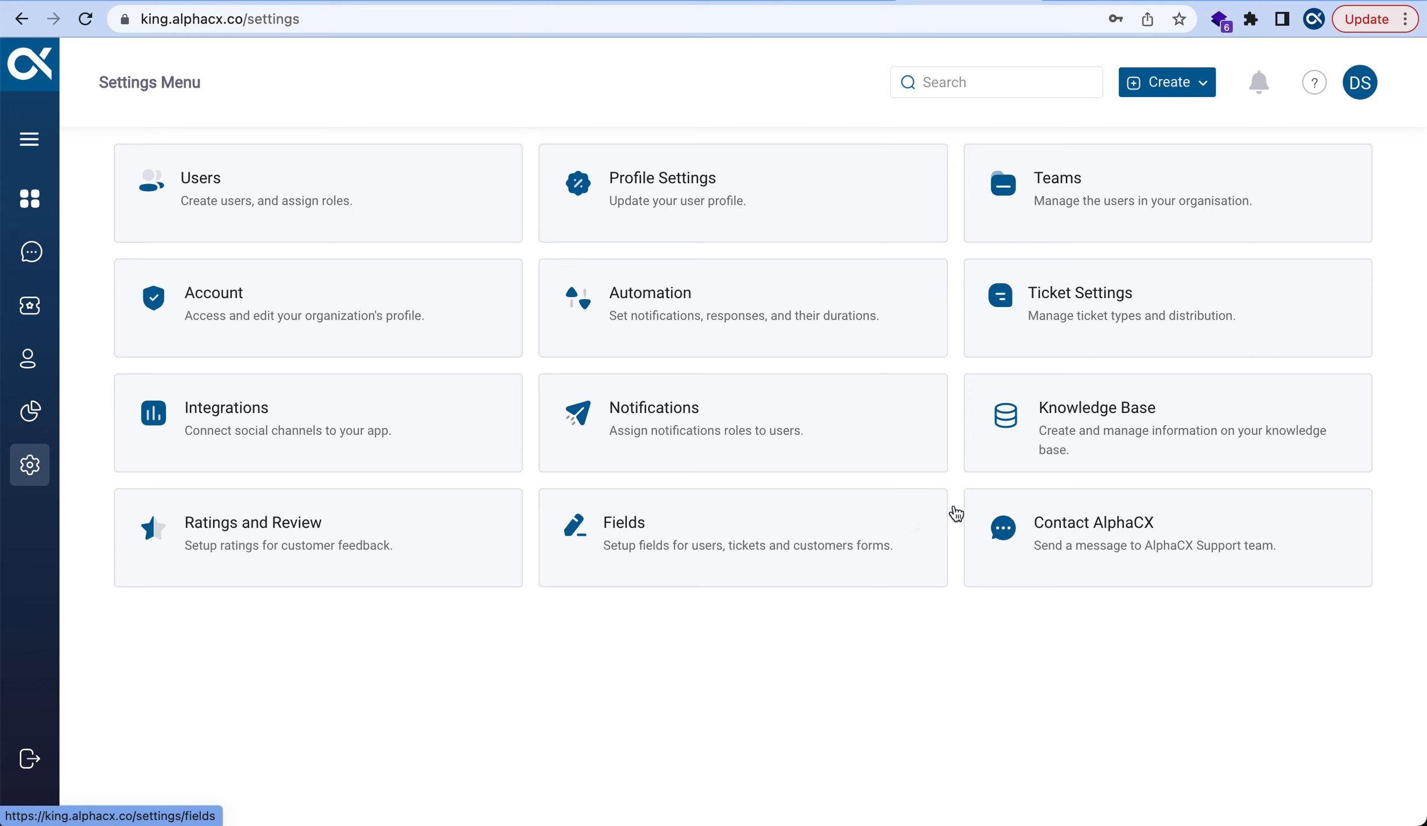
left_click(1103, 320)
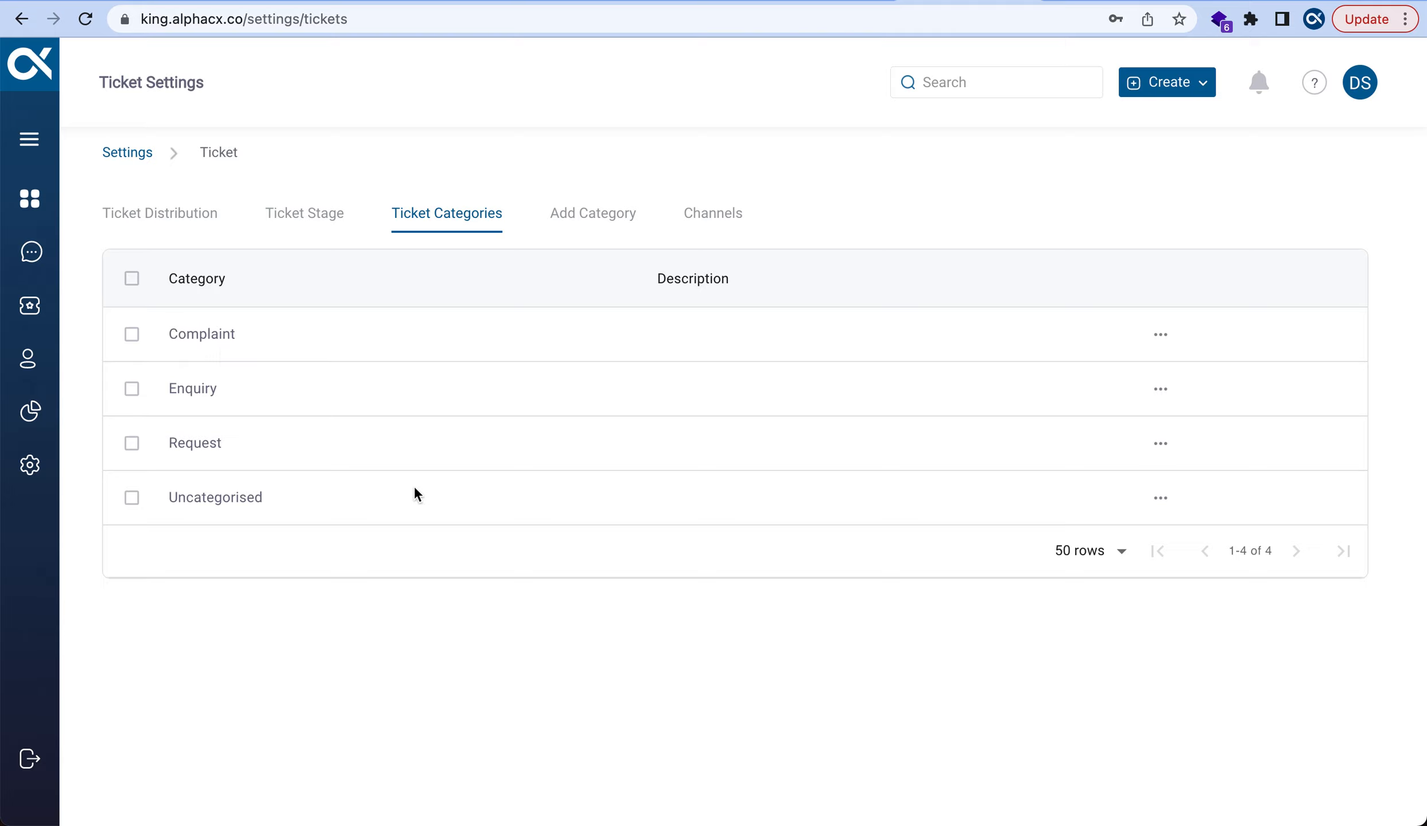
left_click(602, 220)
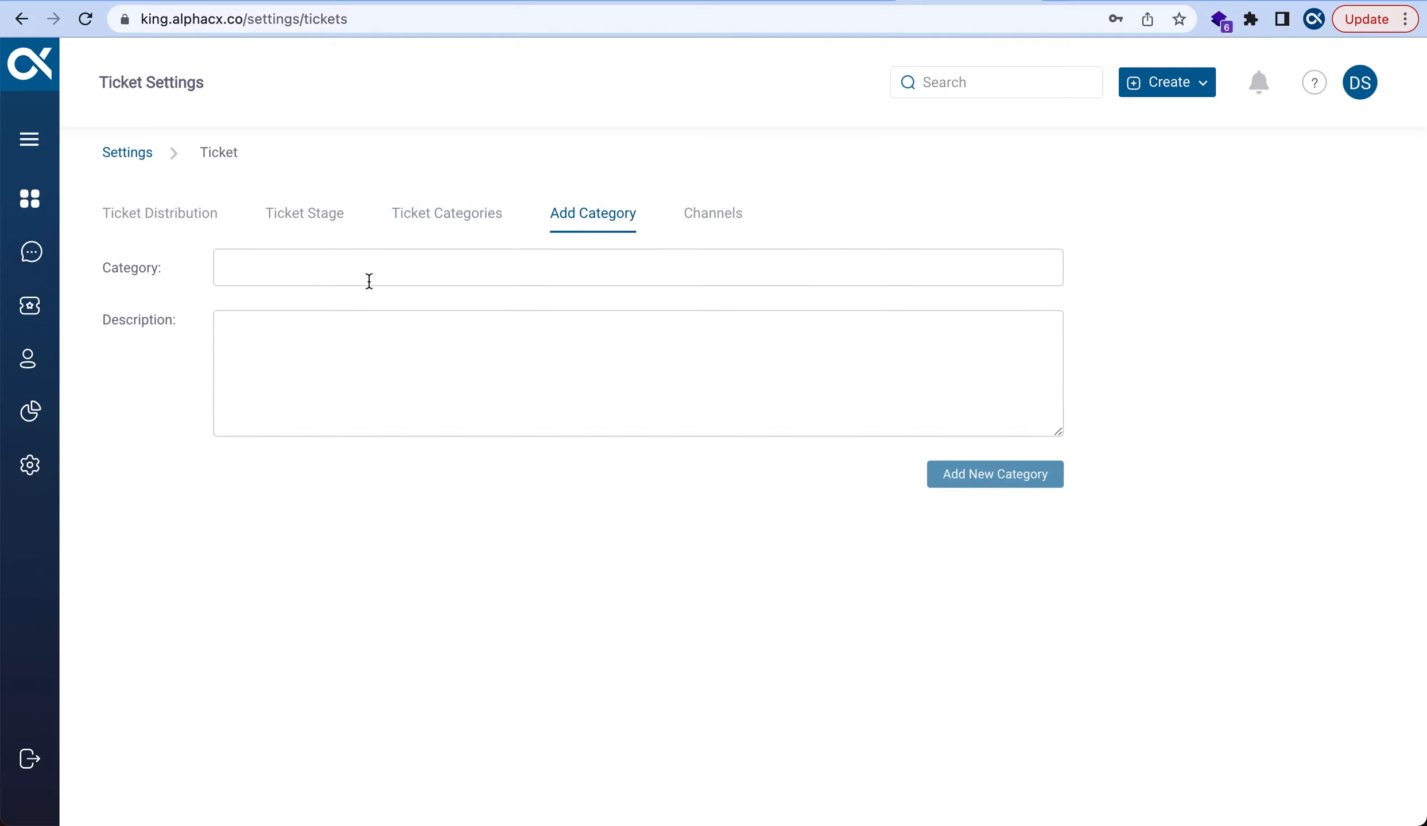
Create a 'Billing' ticket category with the description 'Monetary Issues'
left_click(251, 270)
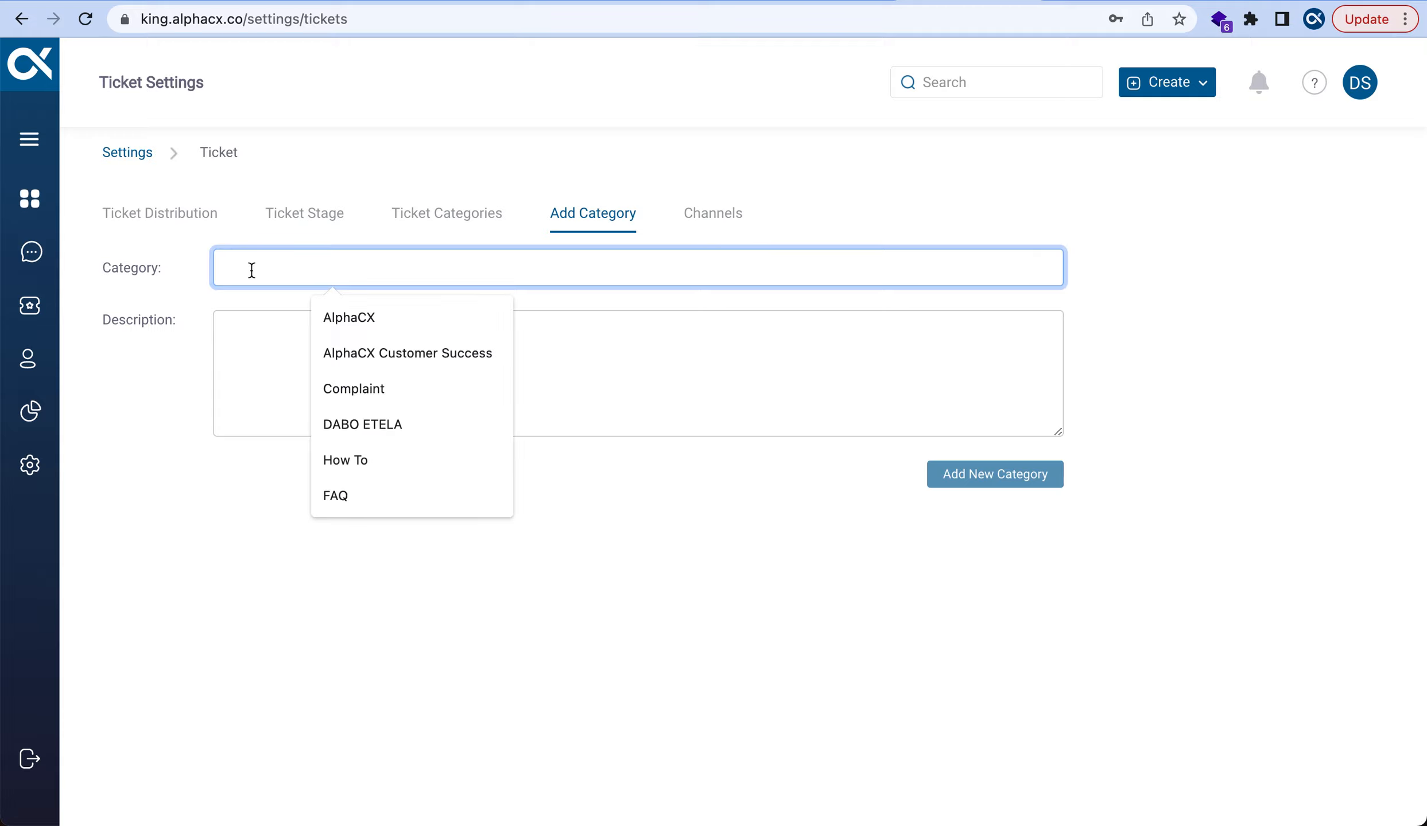
type("Billing")
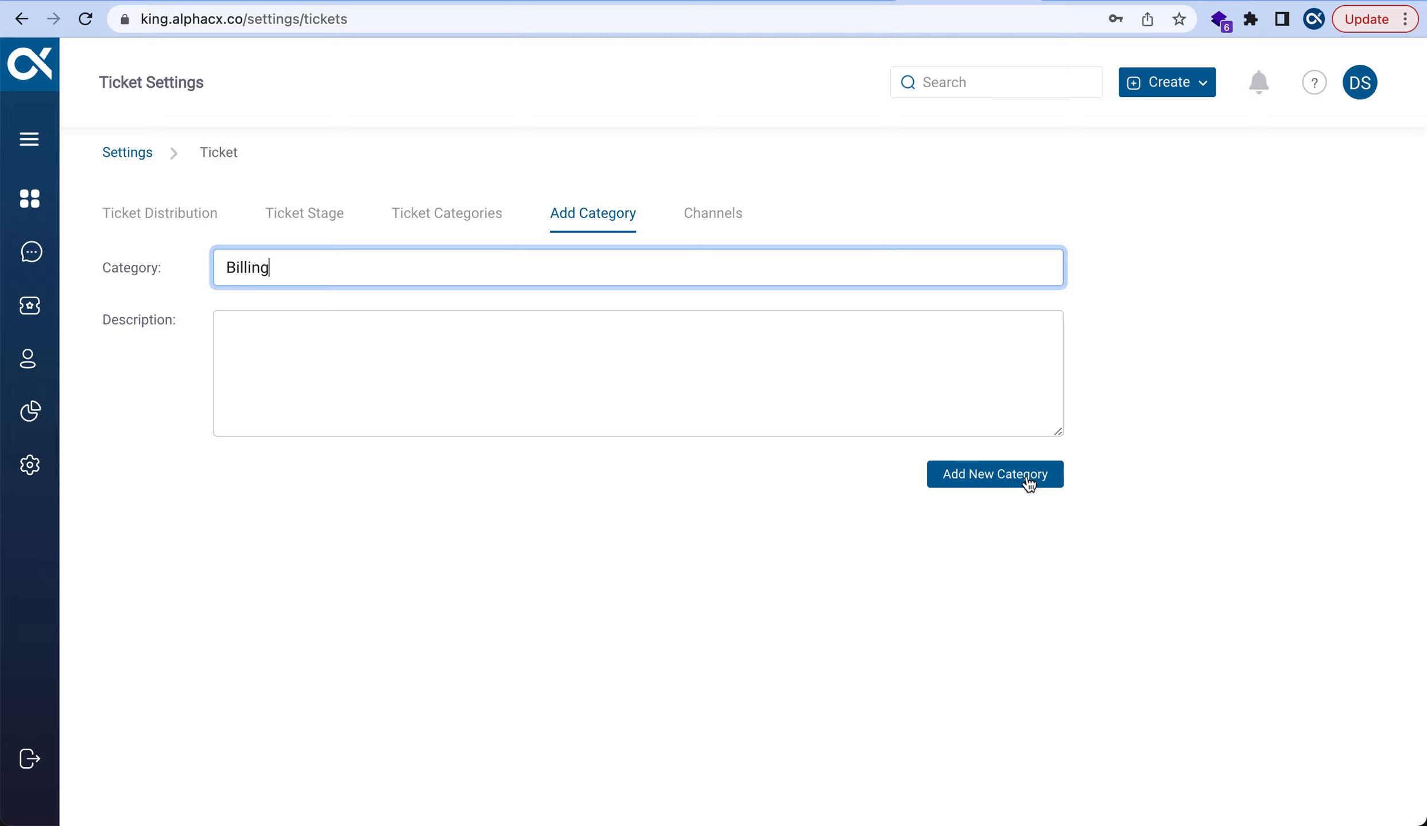
left_click(510, 342)
type("Mone")
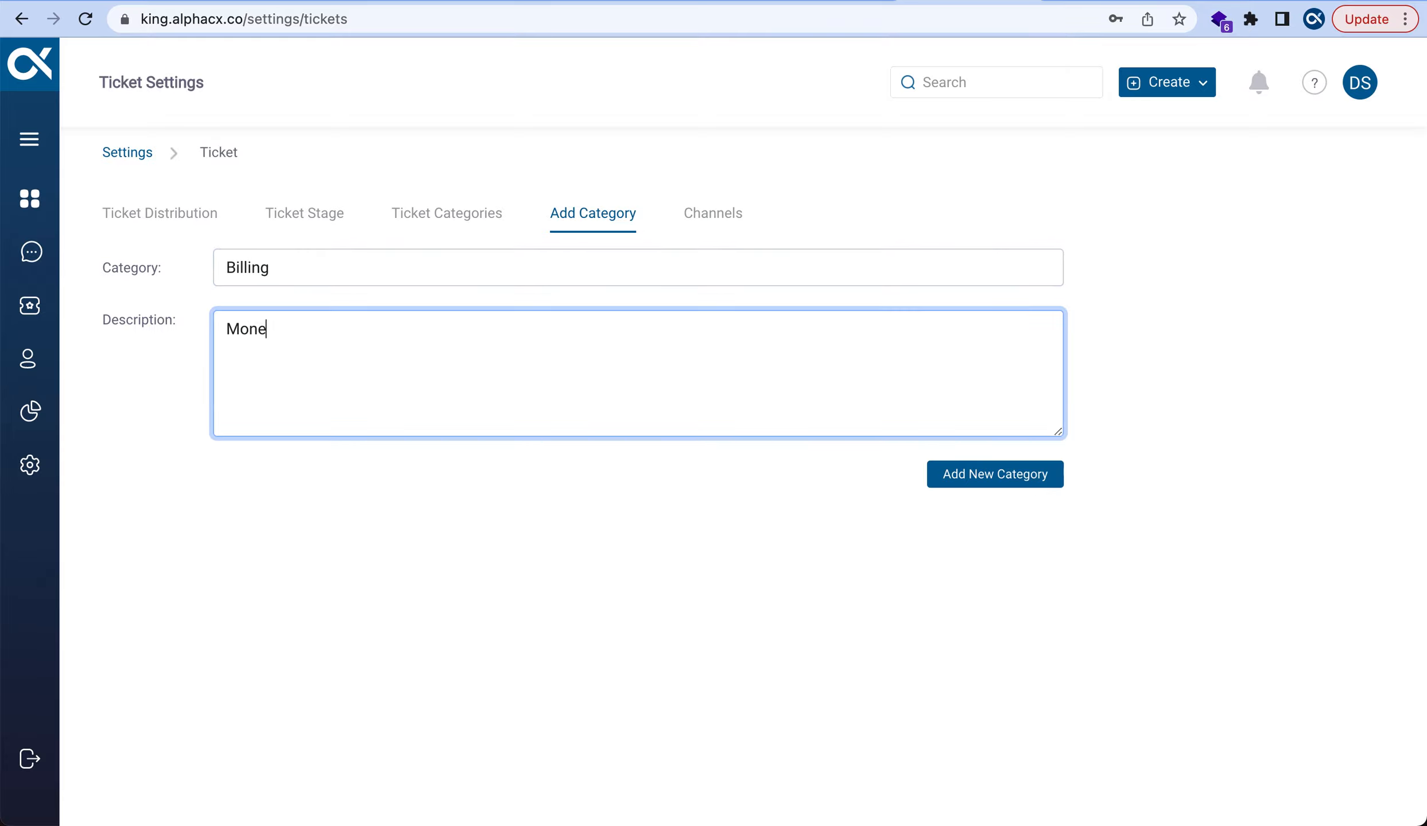
type("tary Issues")
left_click(959, 476)
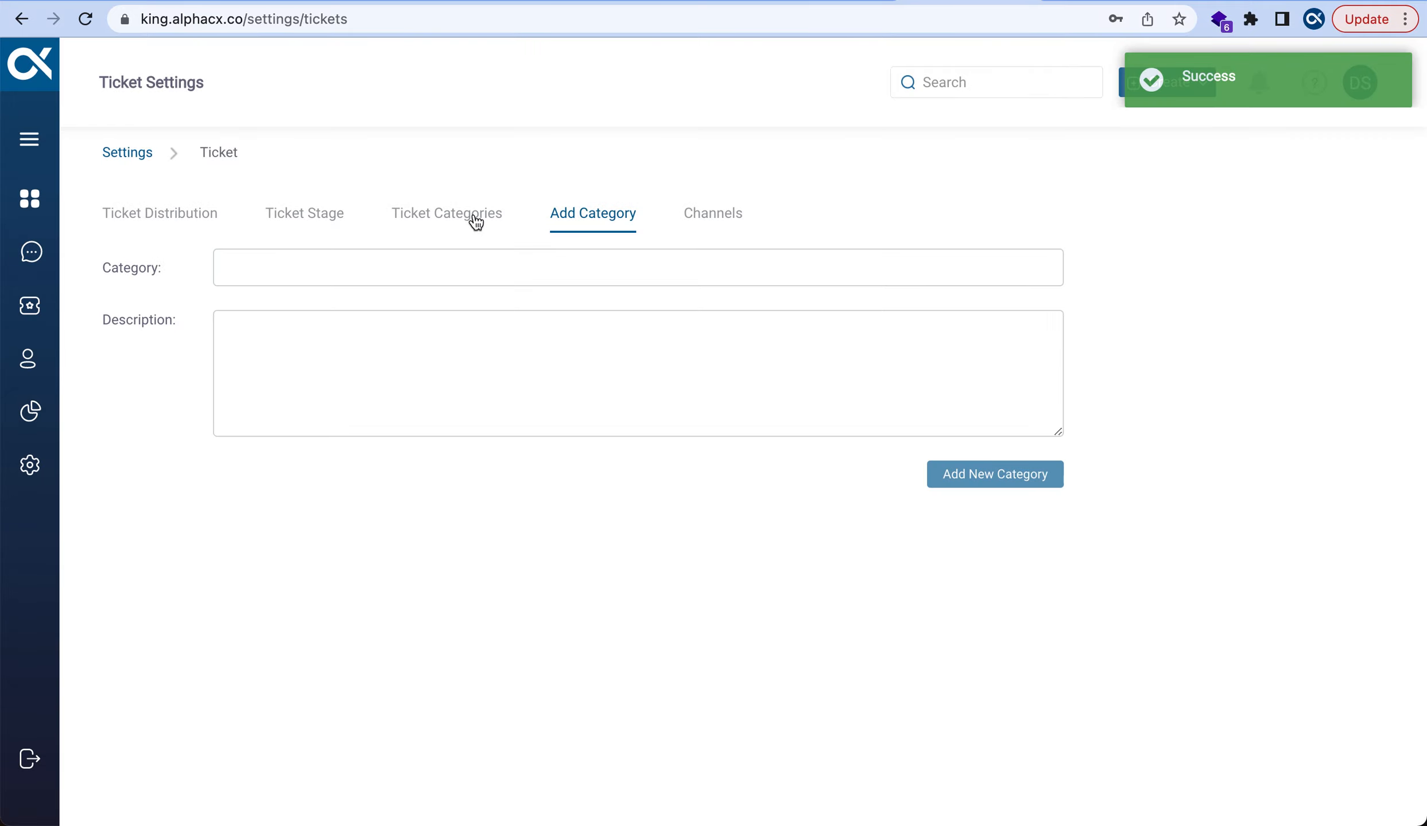
left_click(475, 222)
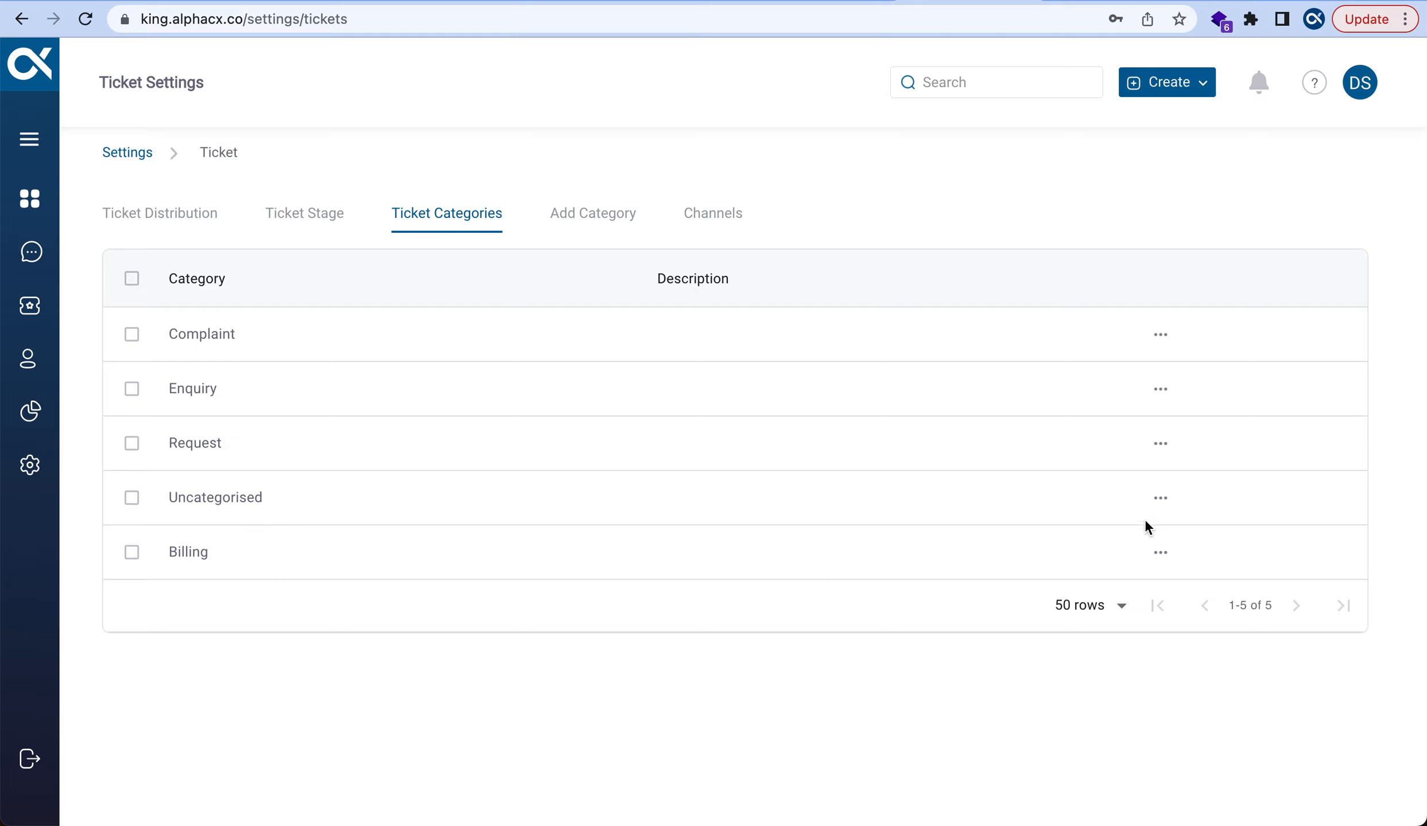
Rename the Uncategorised category to 'Tech Issues' and reload the page
left_click(1161, 501)
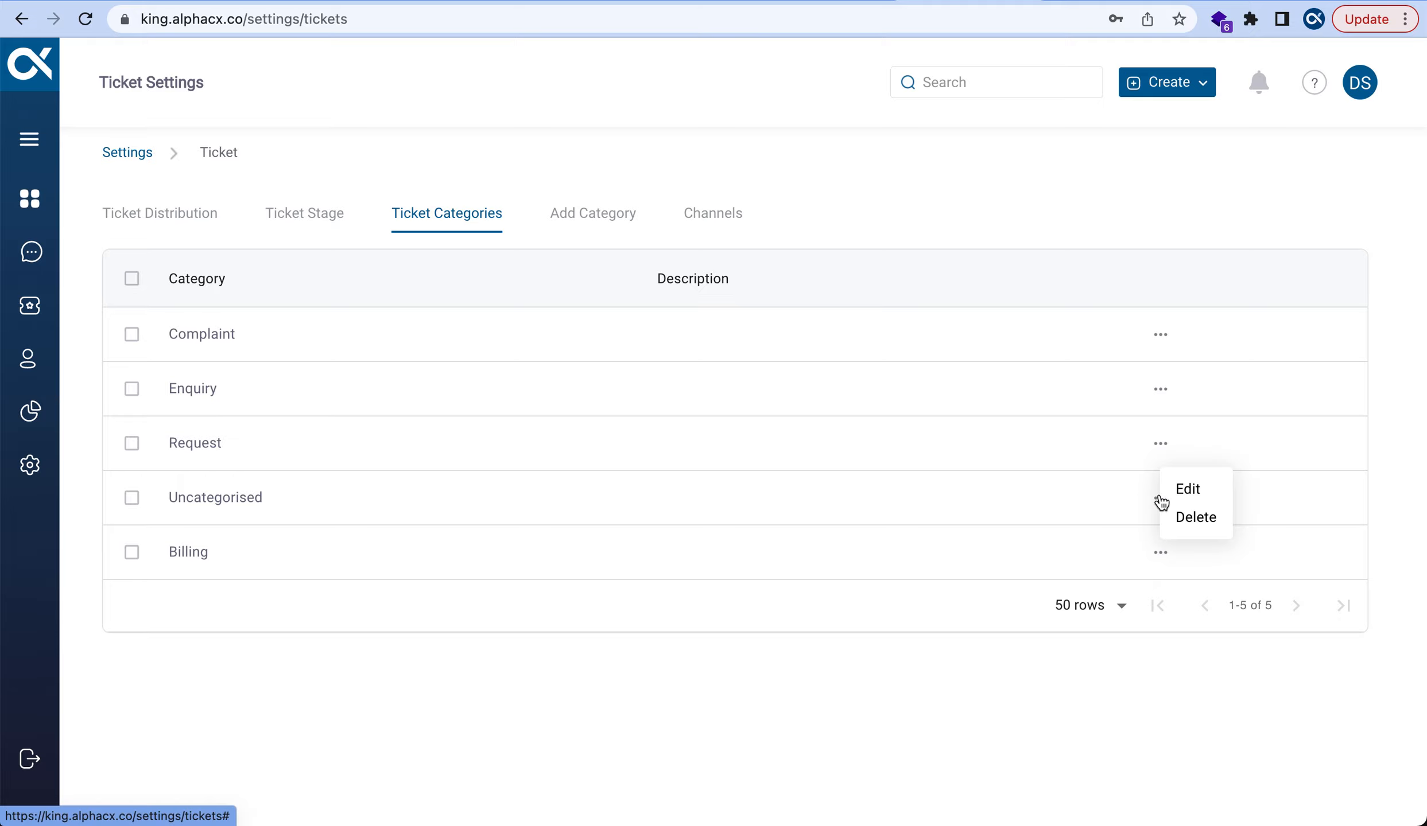
left_click(1190, 490)
key("BackSpace")
key("BackSpace")
key("BackSpace")
key("BackSpace")
key("BackSpace")
key("BackSpace")
key("BackSpace")
key("BackSpace")
key("BackSpace")
key("BackSpace")
key("BackSpace")
key("BackSpace")
key("BackSpace")
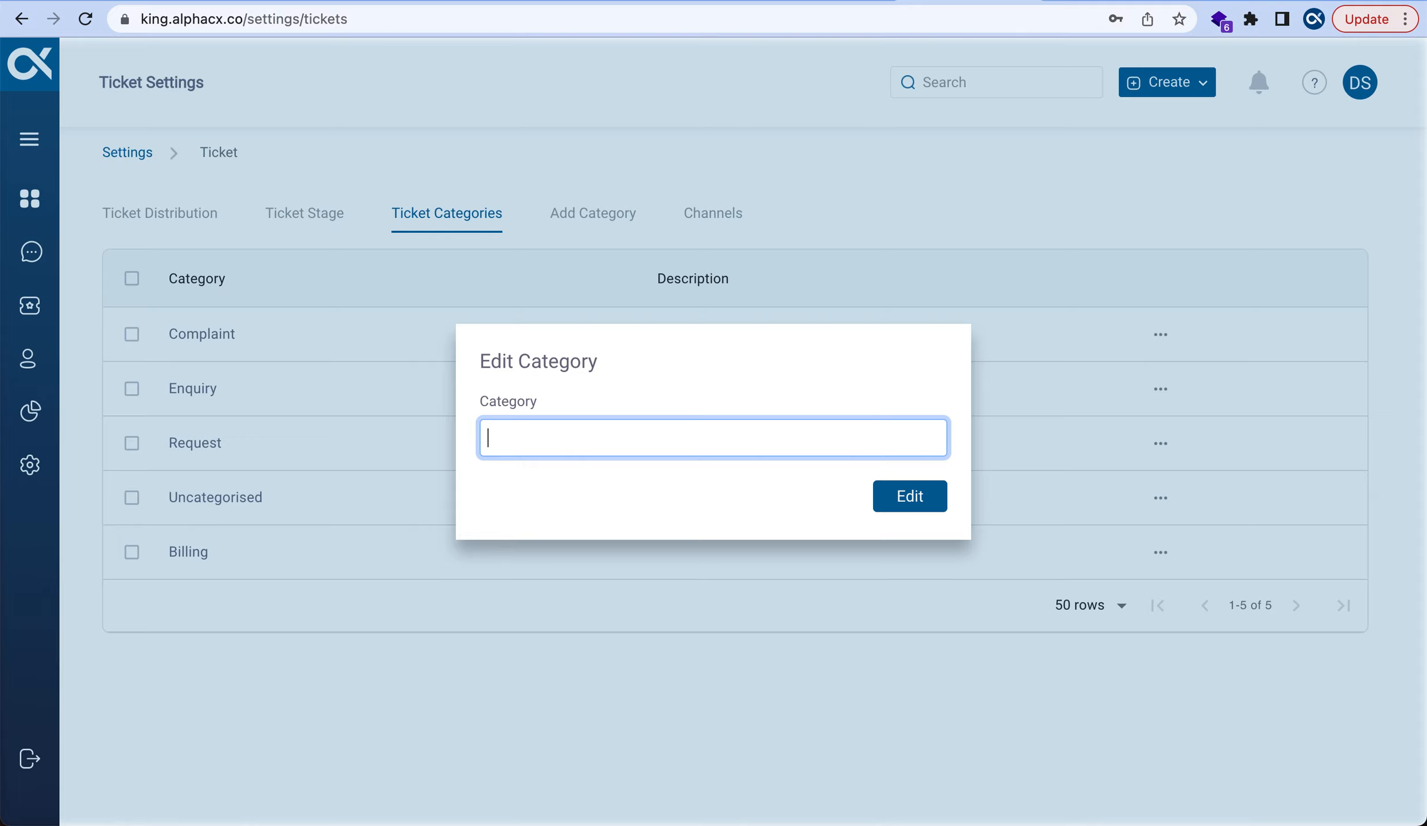
type("Tech Issues")
left_click(912, 500)
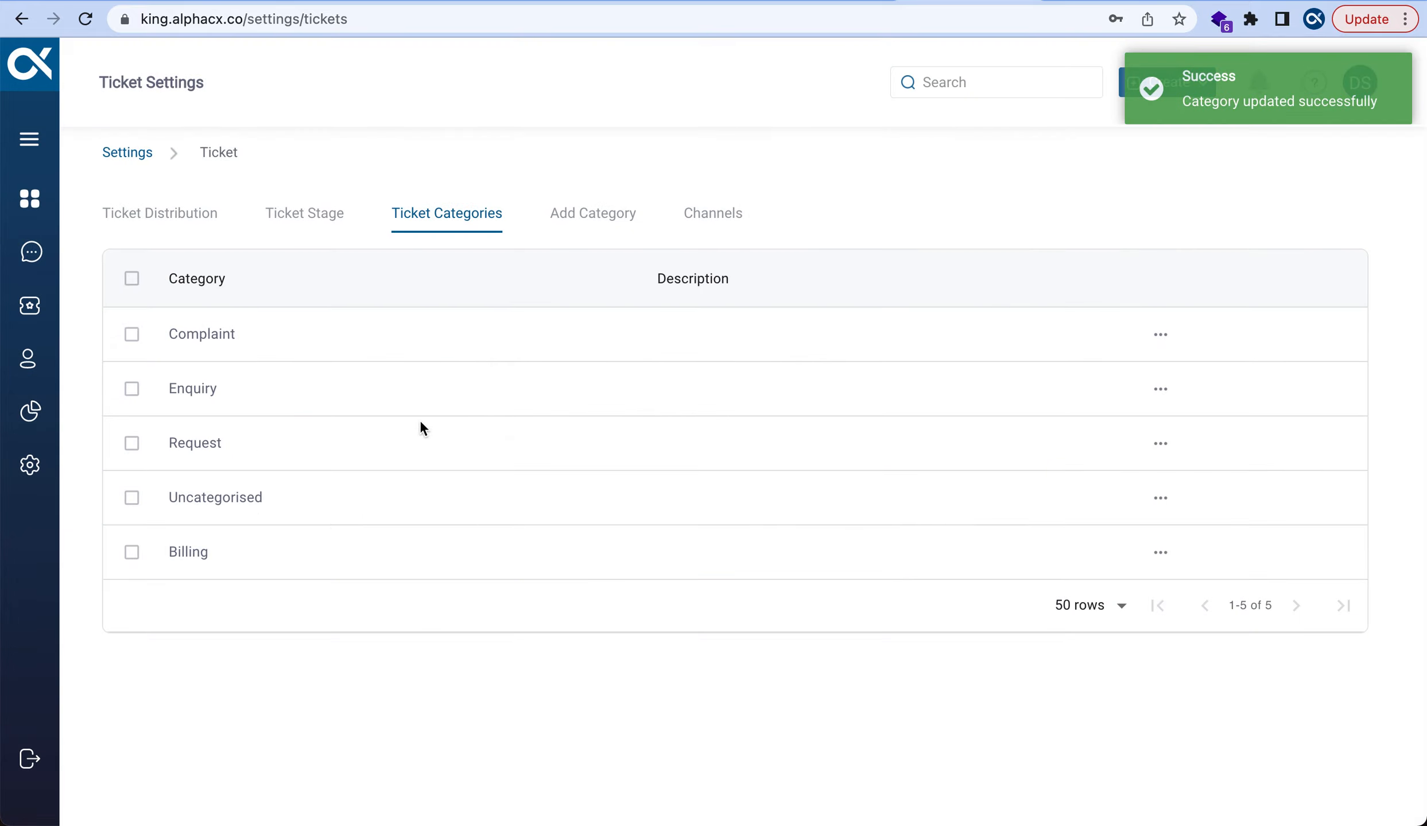
left_click(86, 20)
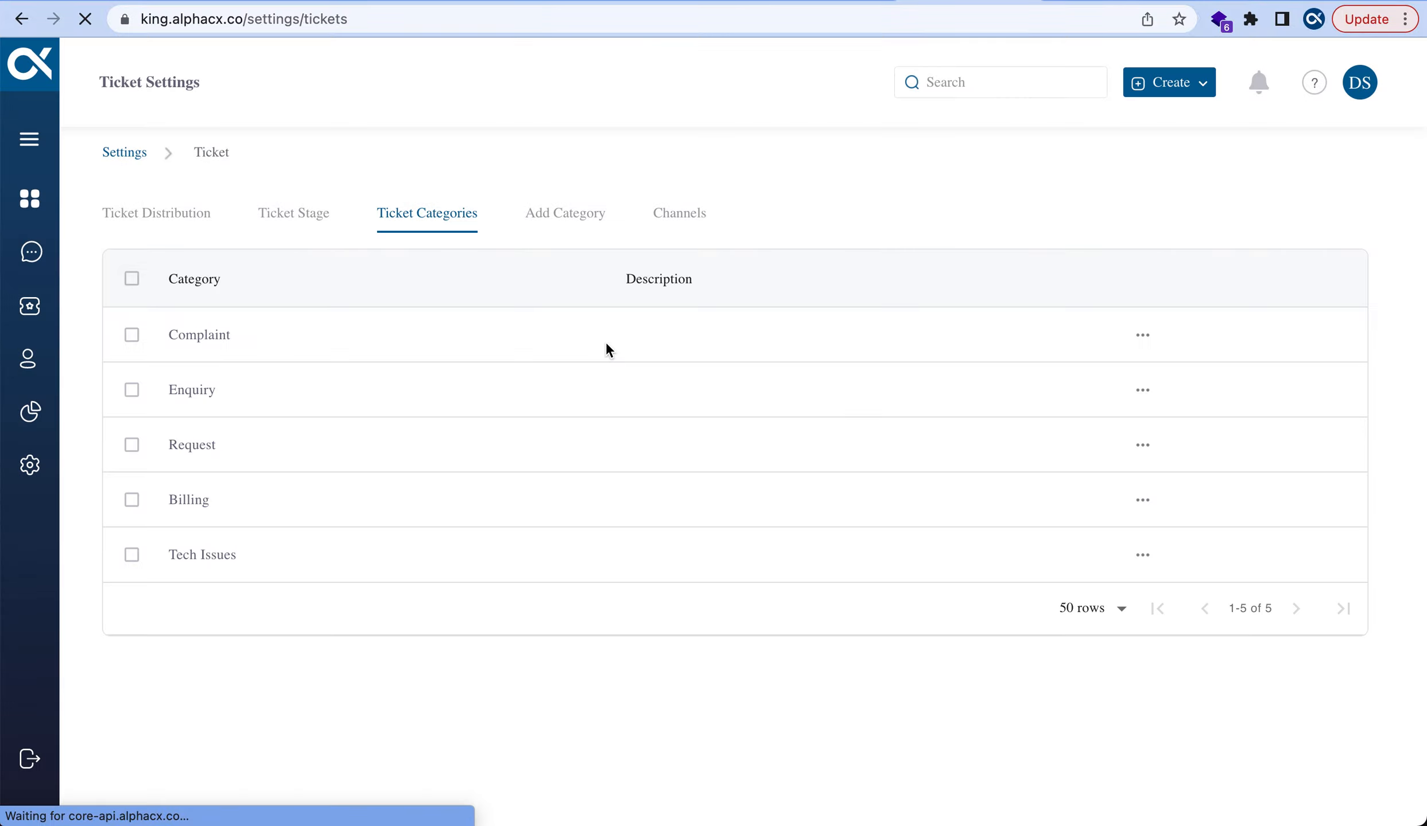
Return to the Dashboard to see Billing and Tech Issues in the category panel
left_click(30, 199)
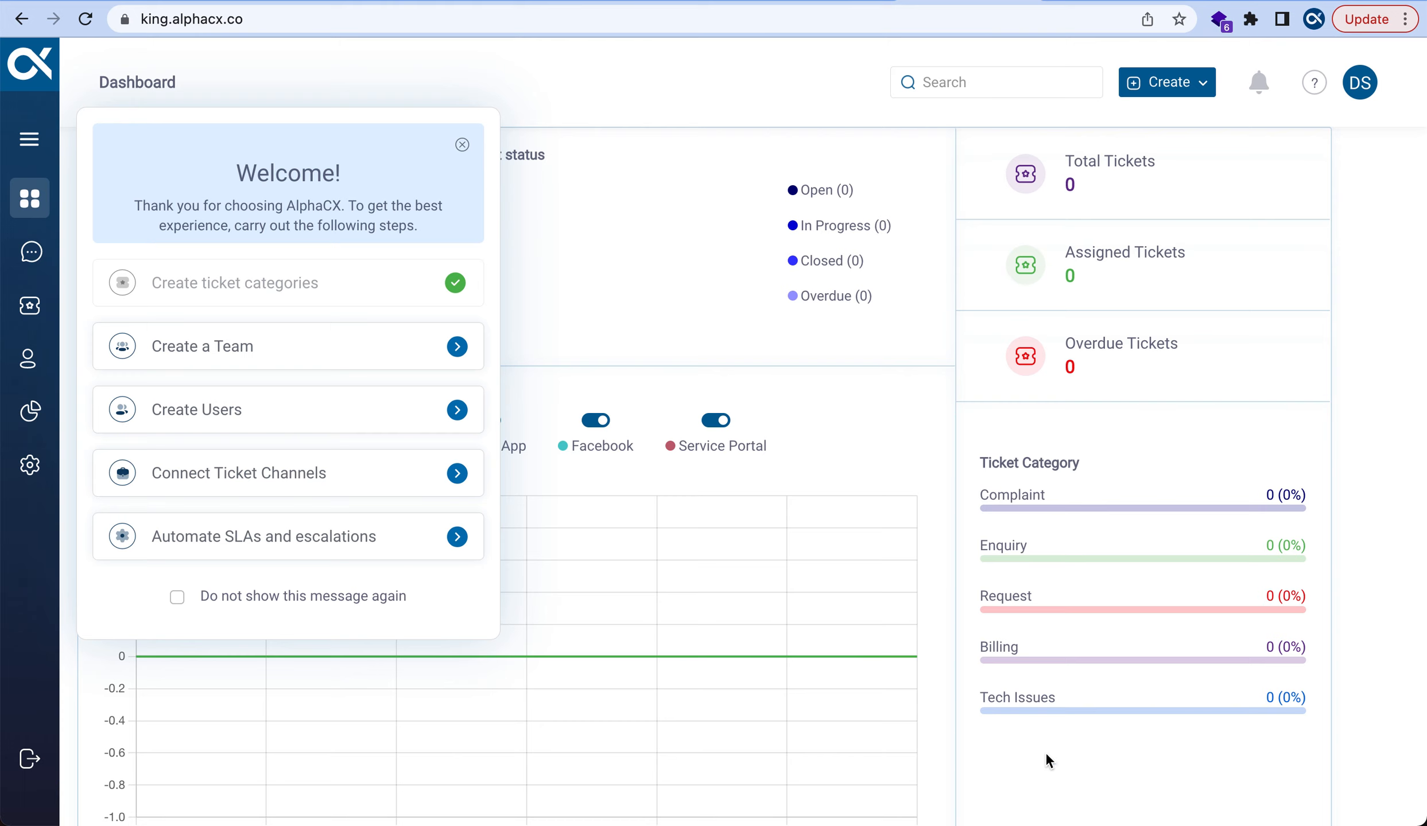
left_click(294, 347)
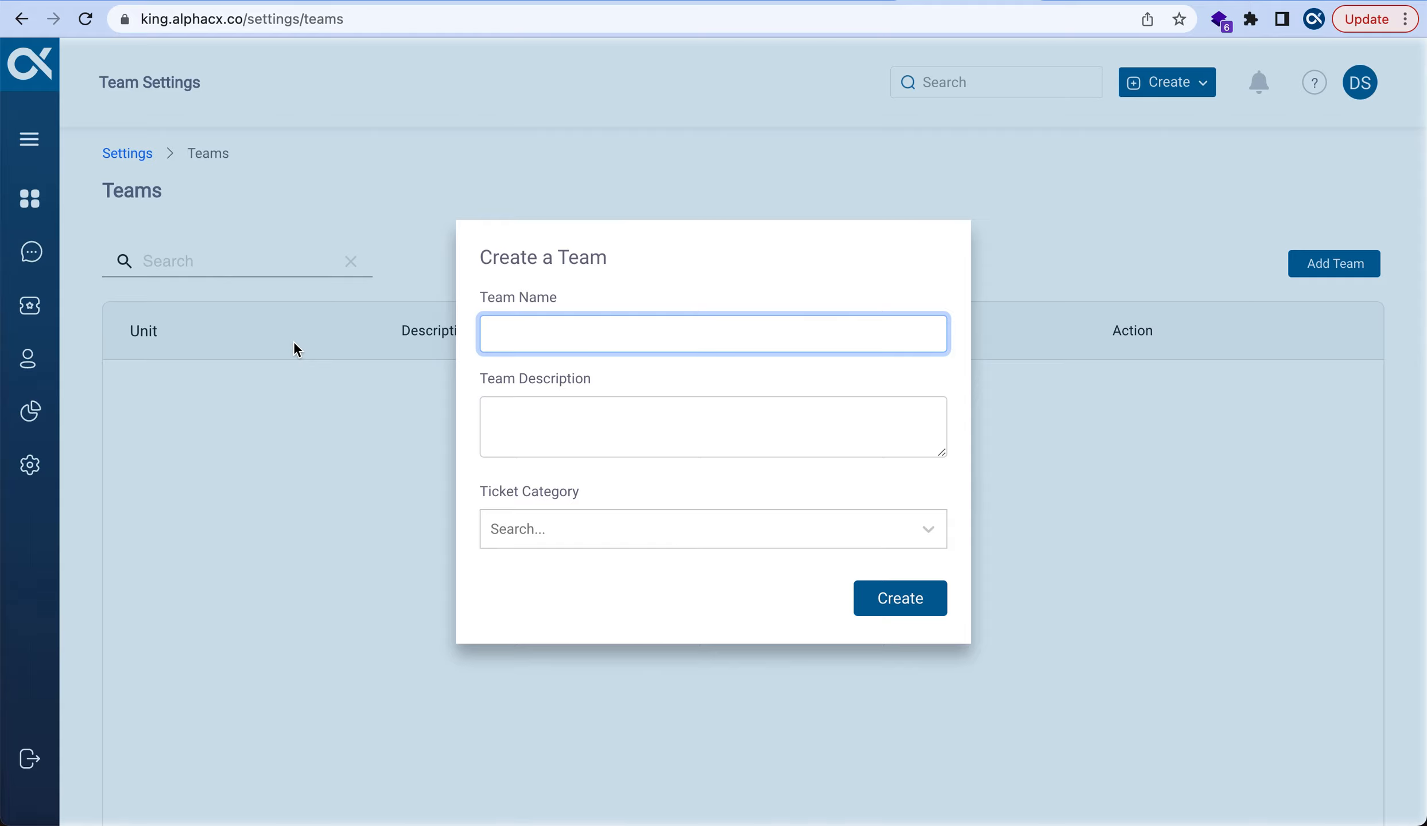
Create 'Tech Team', described 'They would be handling tech issues', assigned the Tech Issues category
type("Tech")
type("Team")
left_click(500, 435)
type("They would be h`")
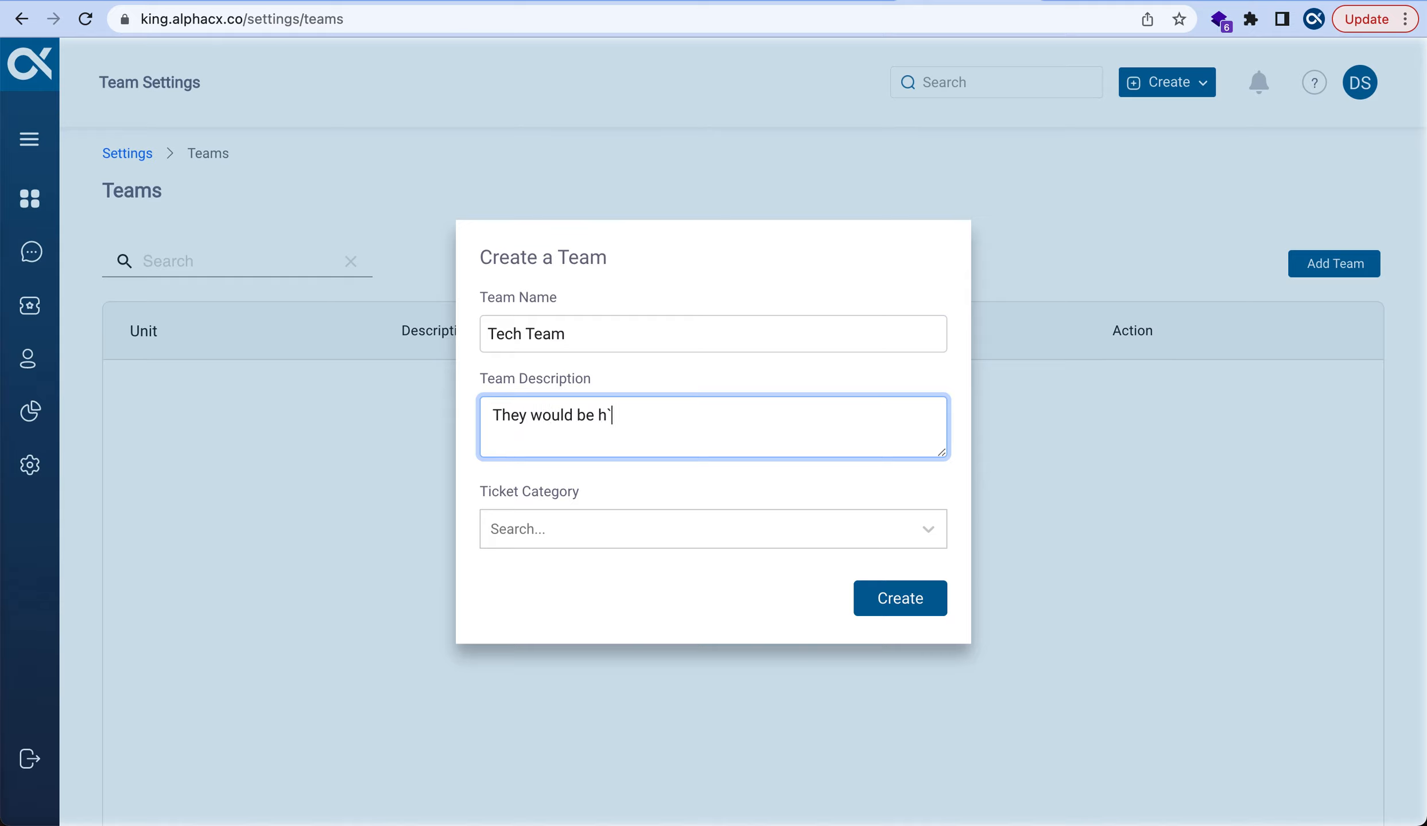
key("BackSpace")
type("andling tes")
key("BackSpace")
type("ch issues")
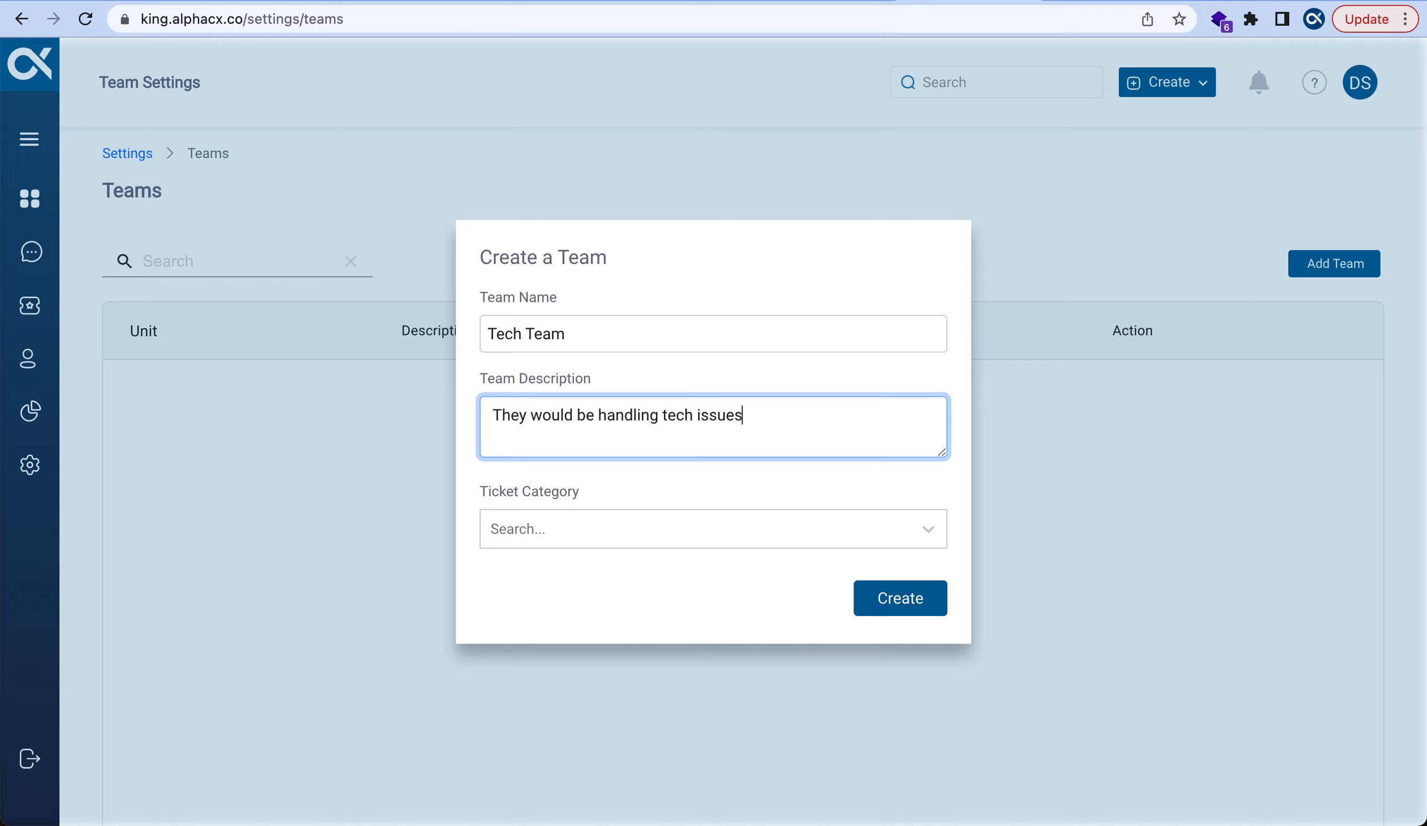
left_click(552, 528)
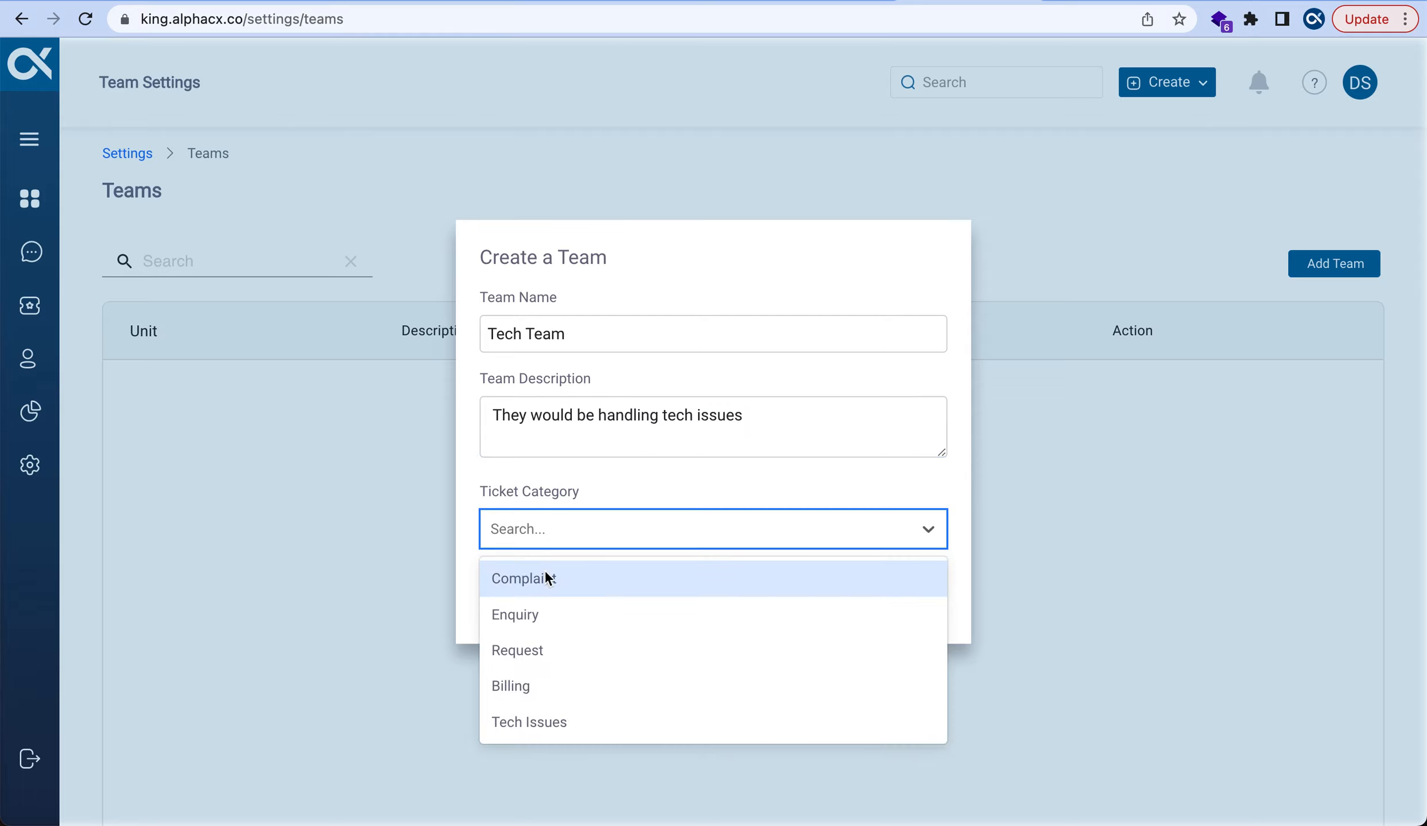
left_click(535, 722)
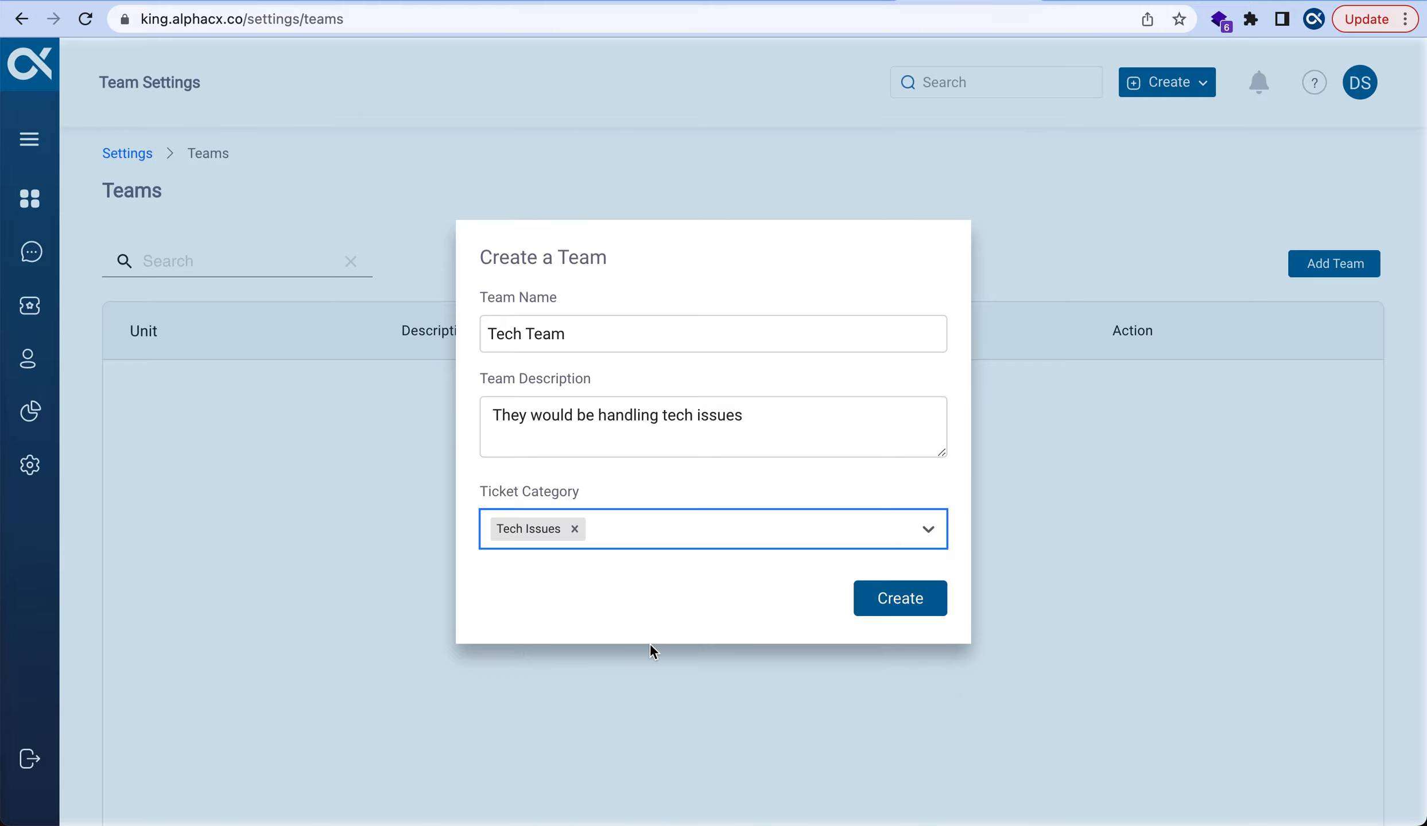
left_click(898, 612)
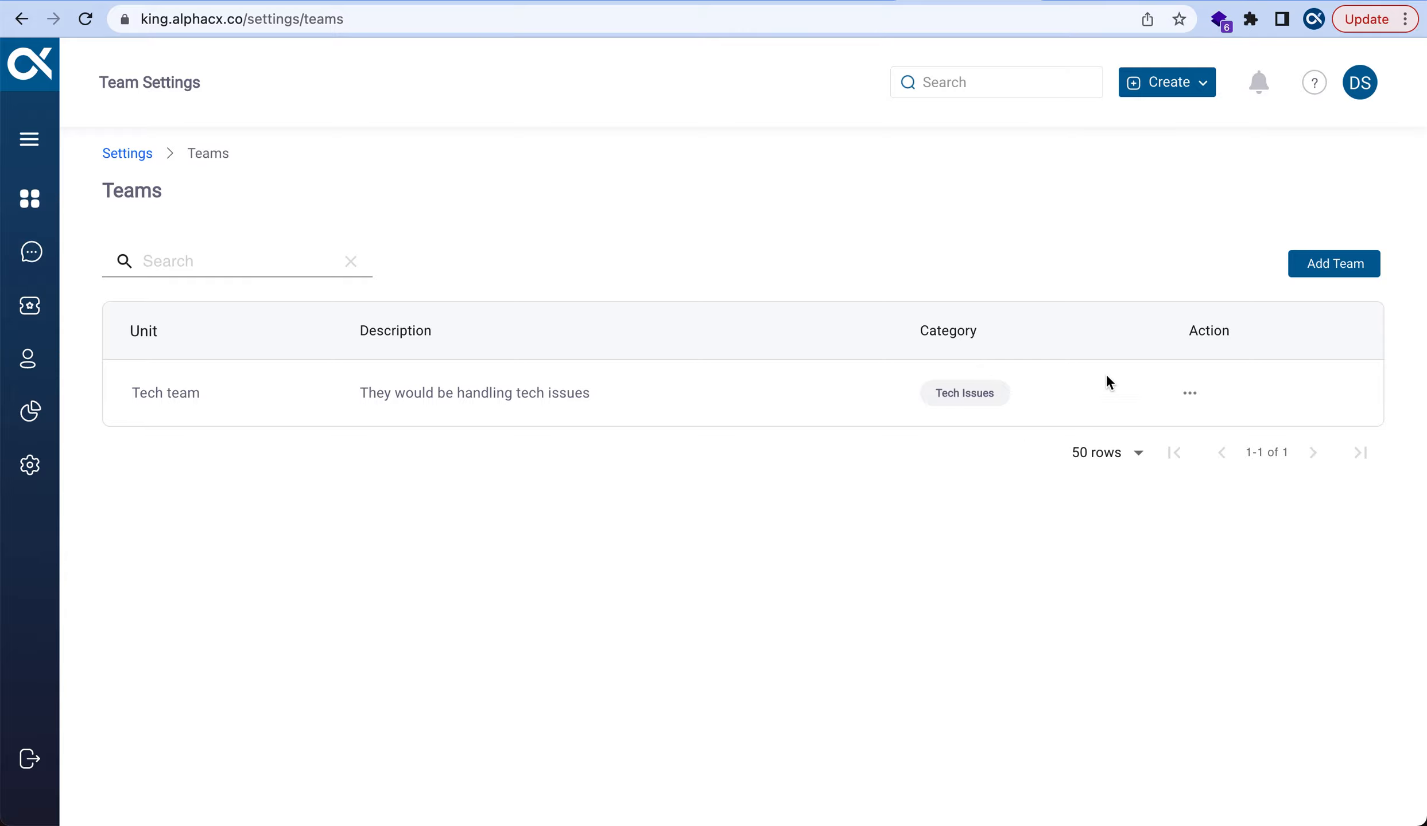
left_click(1313, 264)
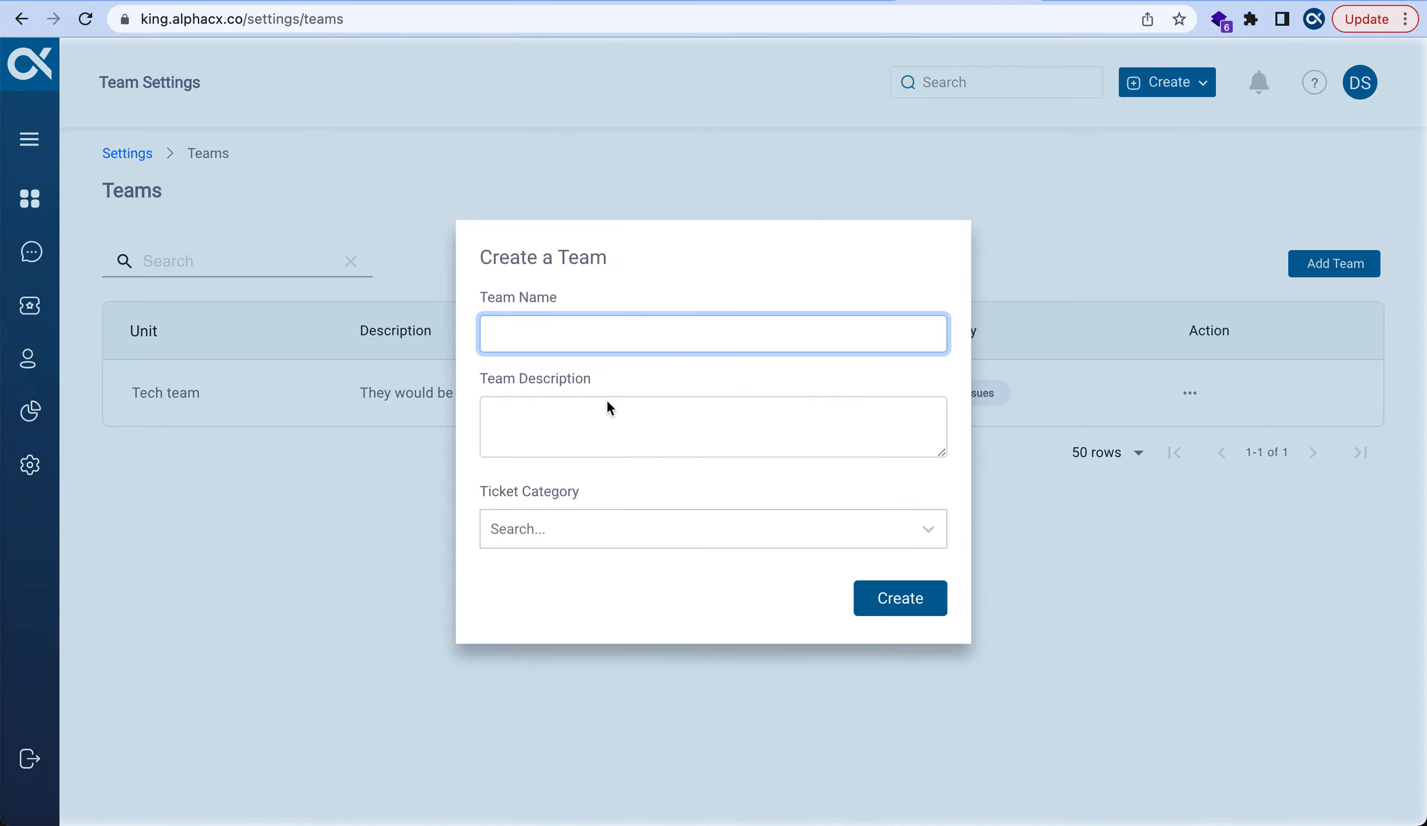
Name the new team 'Tag Team' with the description 'All other ticket categories'
type("Tea")
key("BackSpace")
key("BackSpace")
type("ag Team")
left_click(625, 435)
type("Alll")
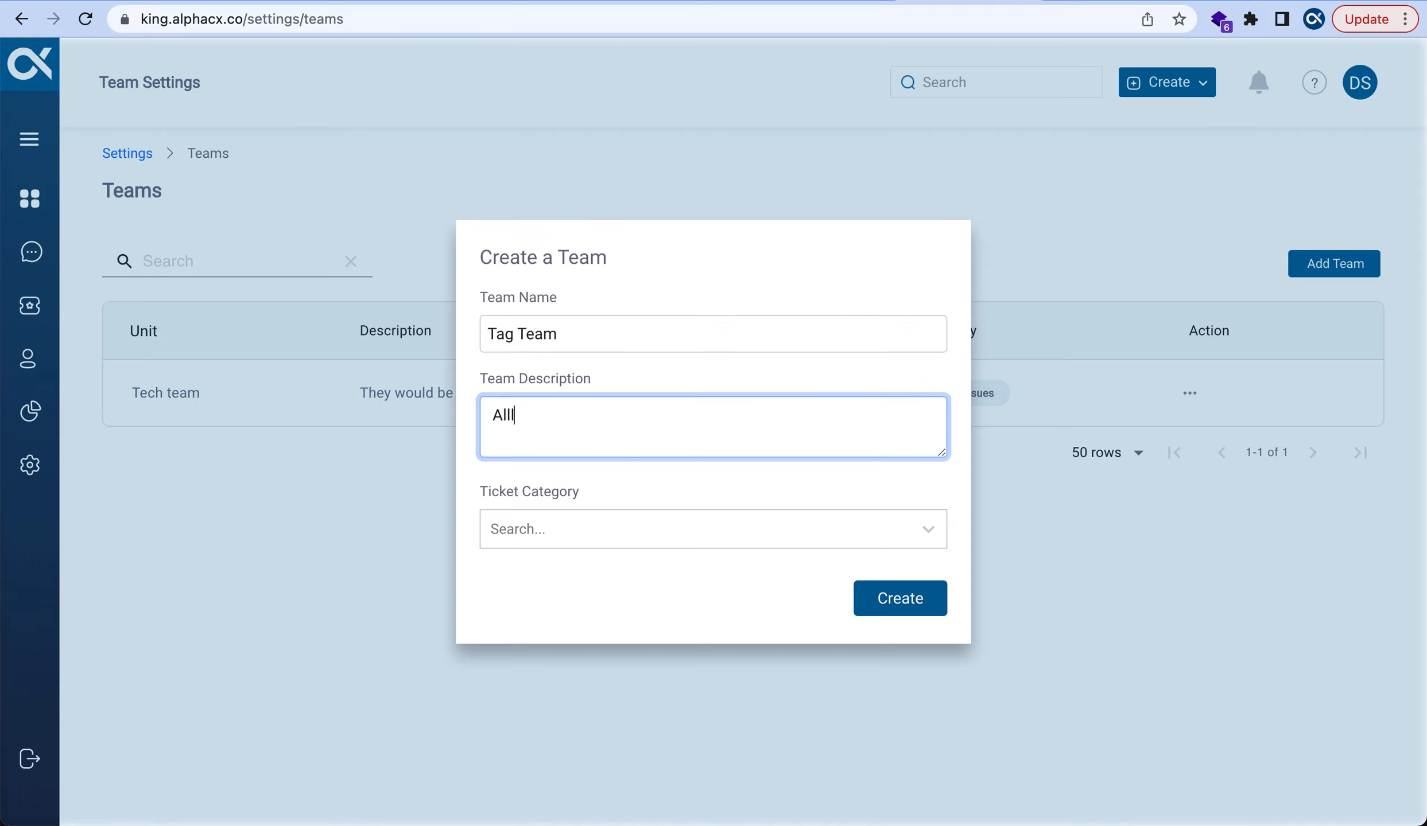
key("BackSpace")
key("BackSpace")
type("other ticket categories")
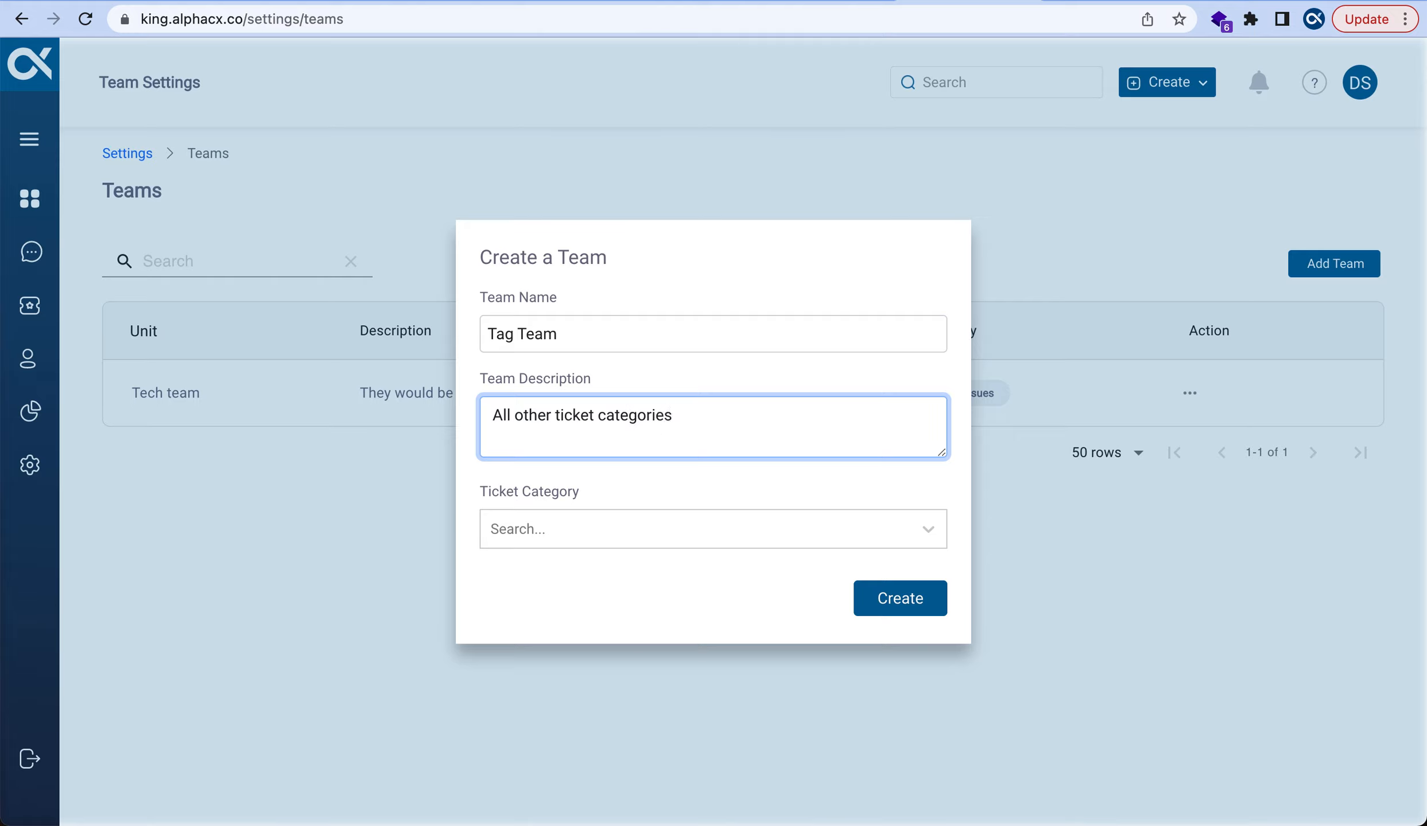
Assign Complaint, Enquiry, Request and Billing categories to Tag Team and create it
left_click(768, 537)
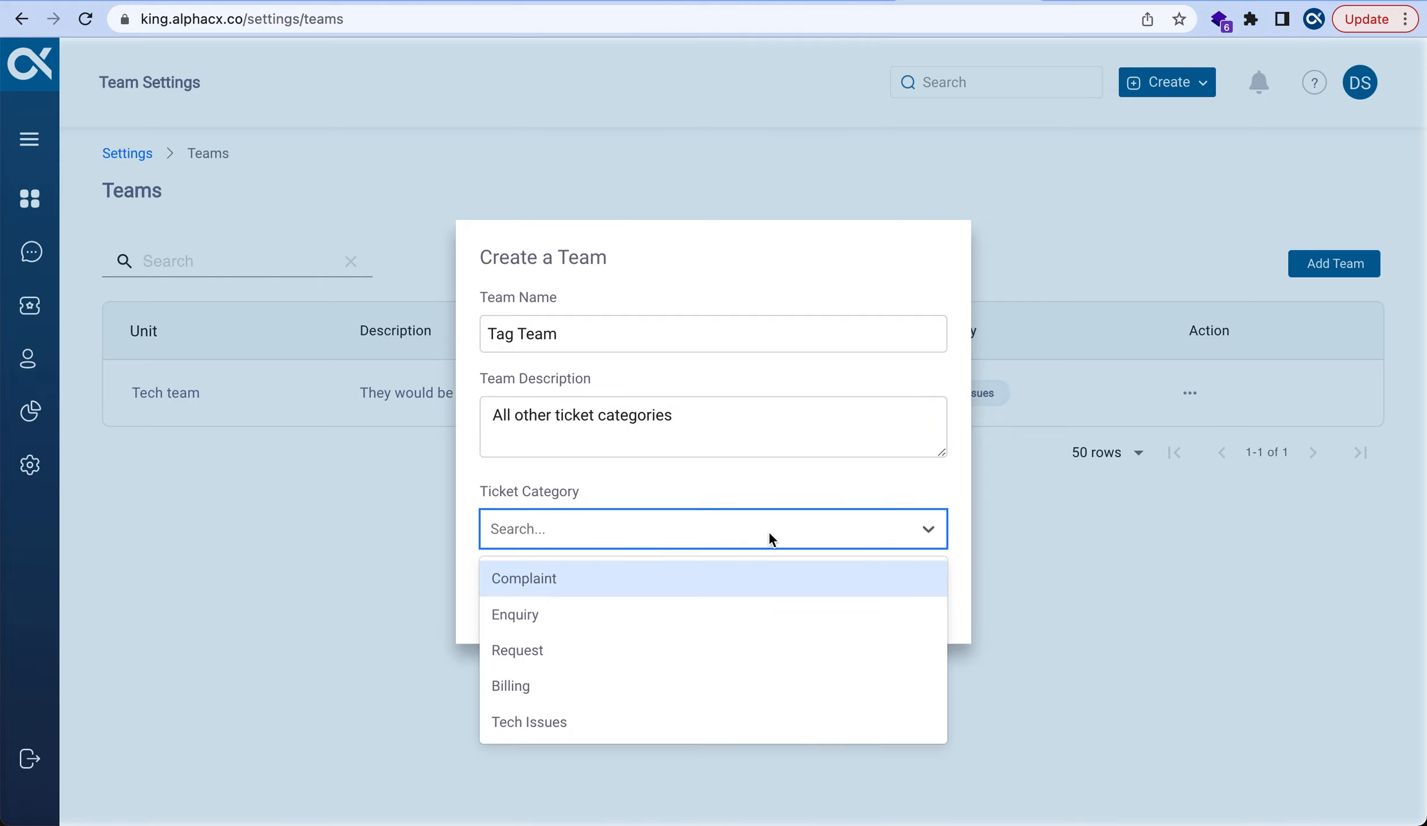
left_click(686, 578)
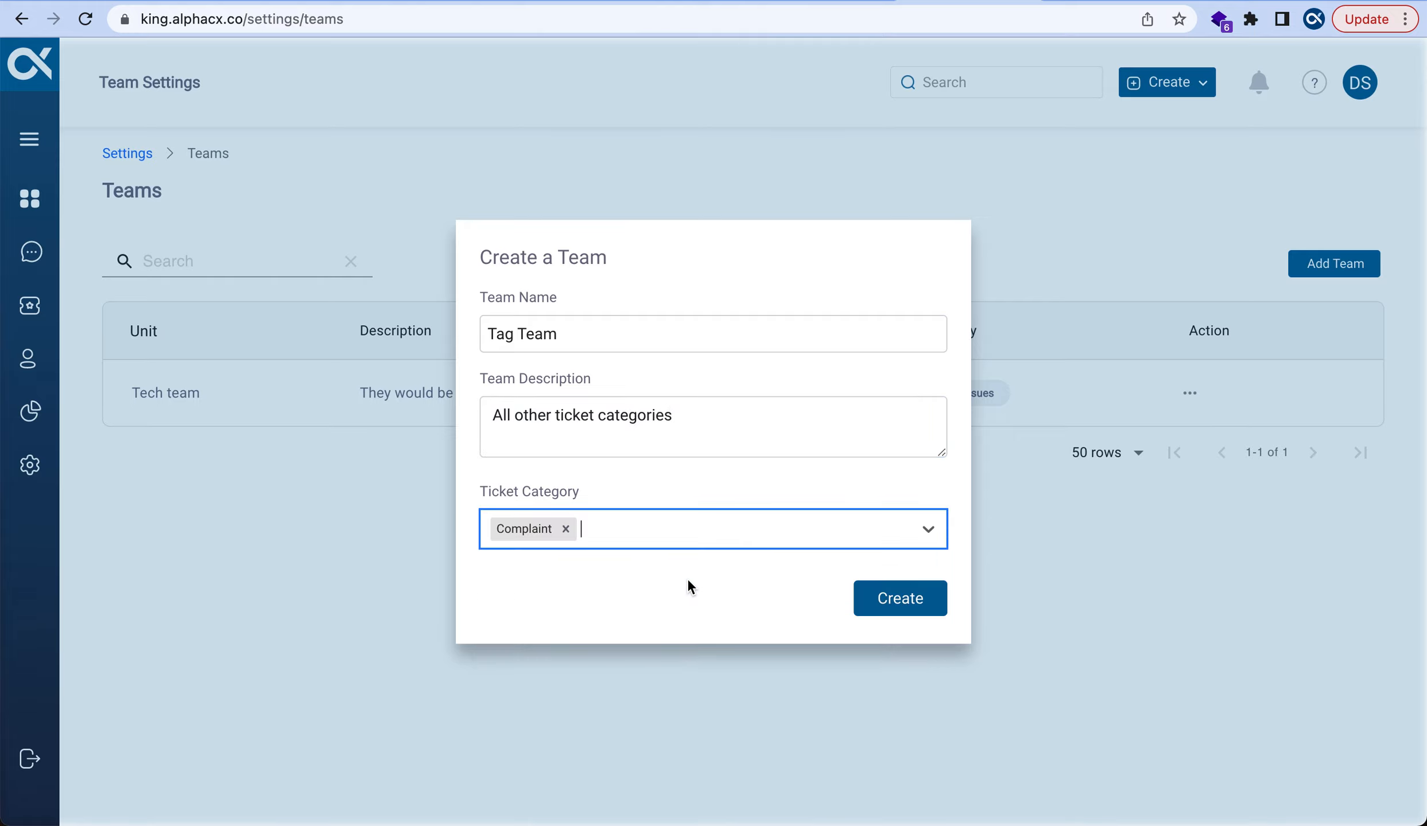
left_click(904, 530)
left_click(827, 582)
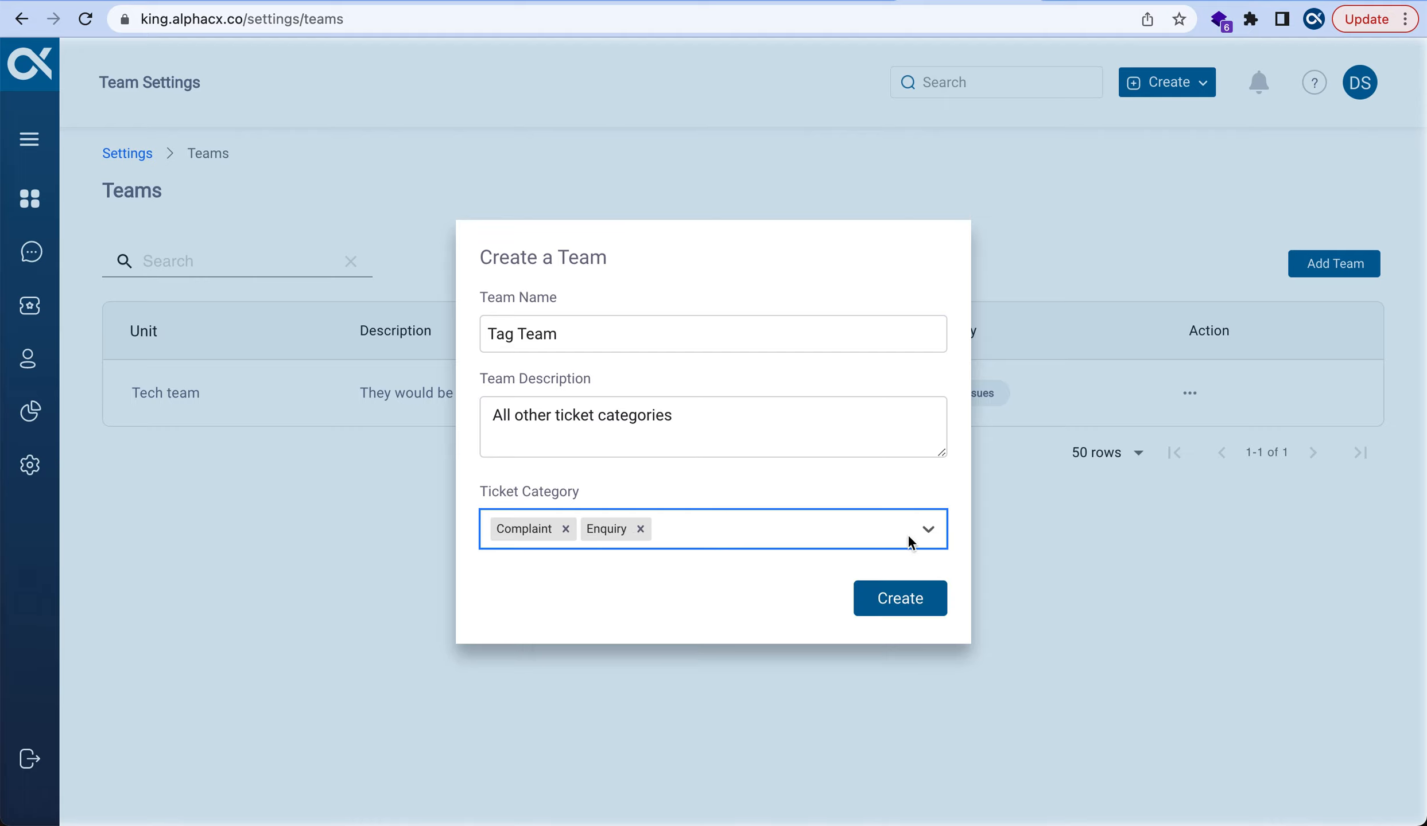
left_click(927, 531)
left_click(891, 565)
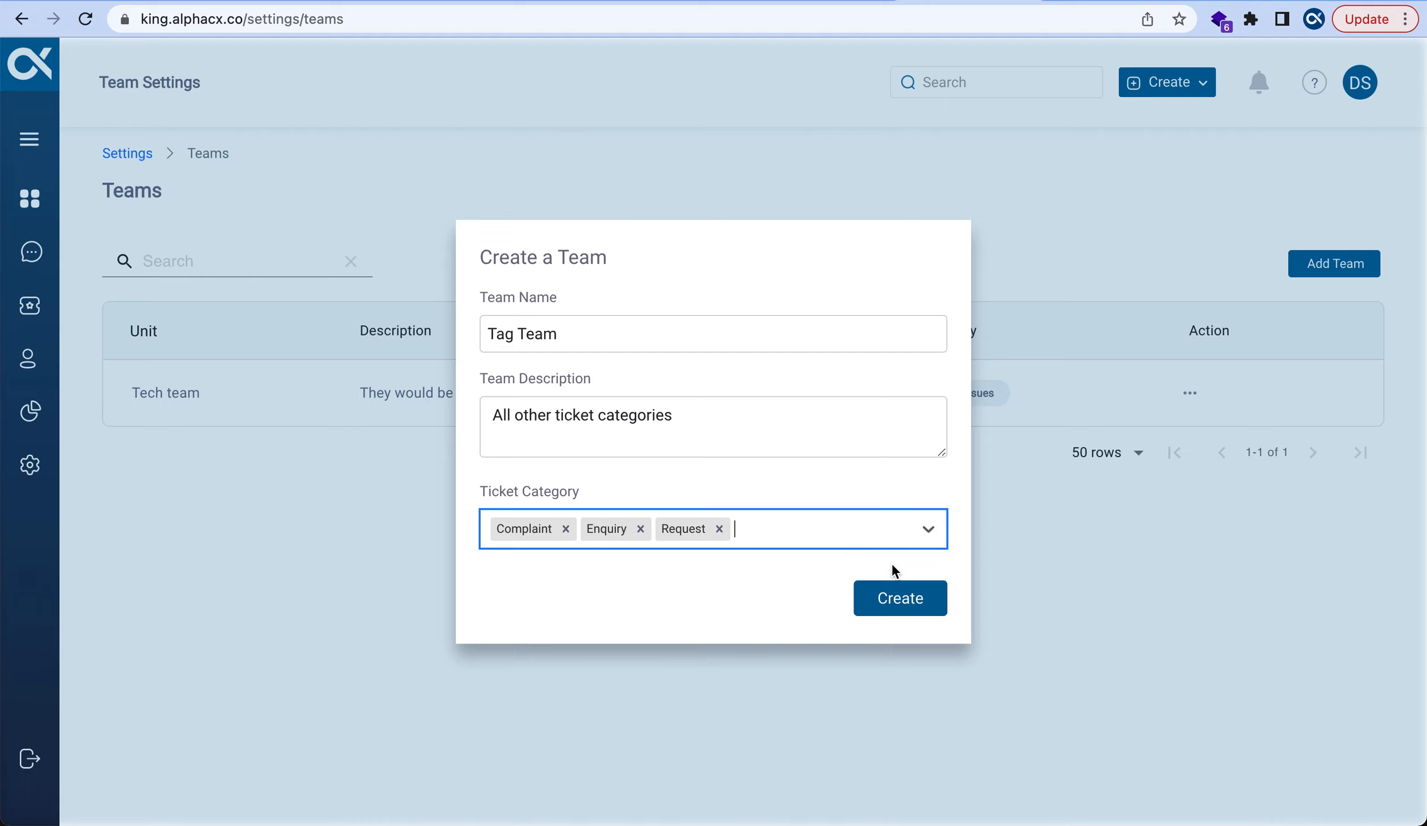
left_click(928, 530)
left_click(851, 589)
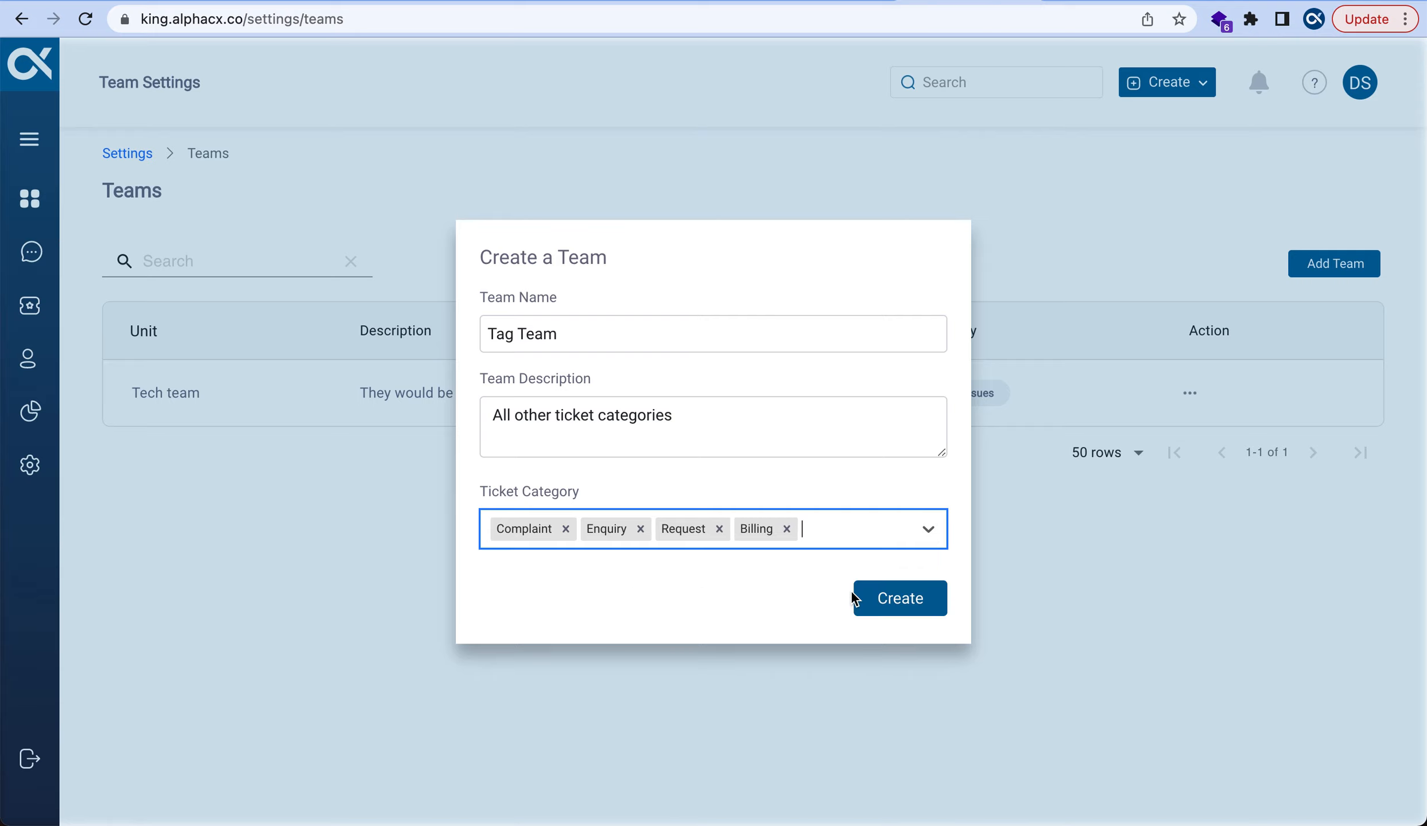
left_click(892, 529)
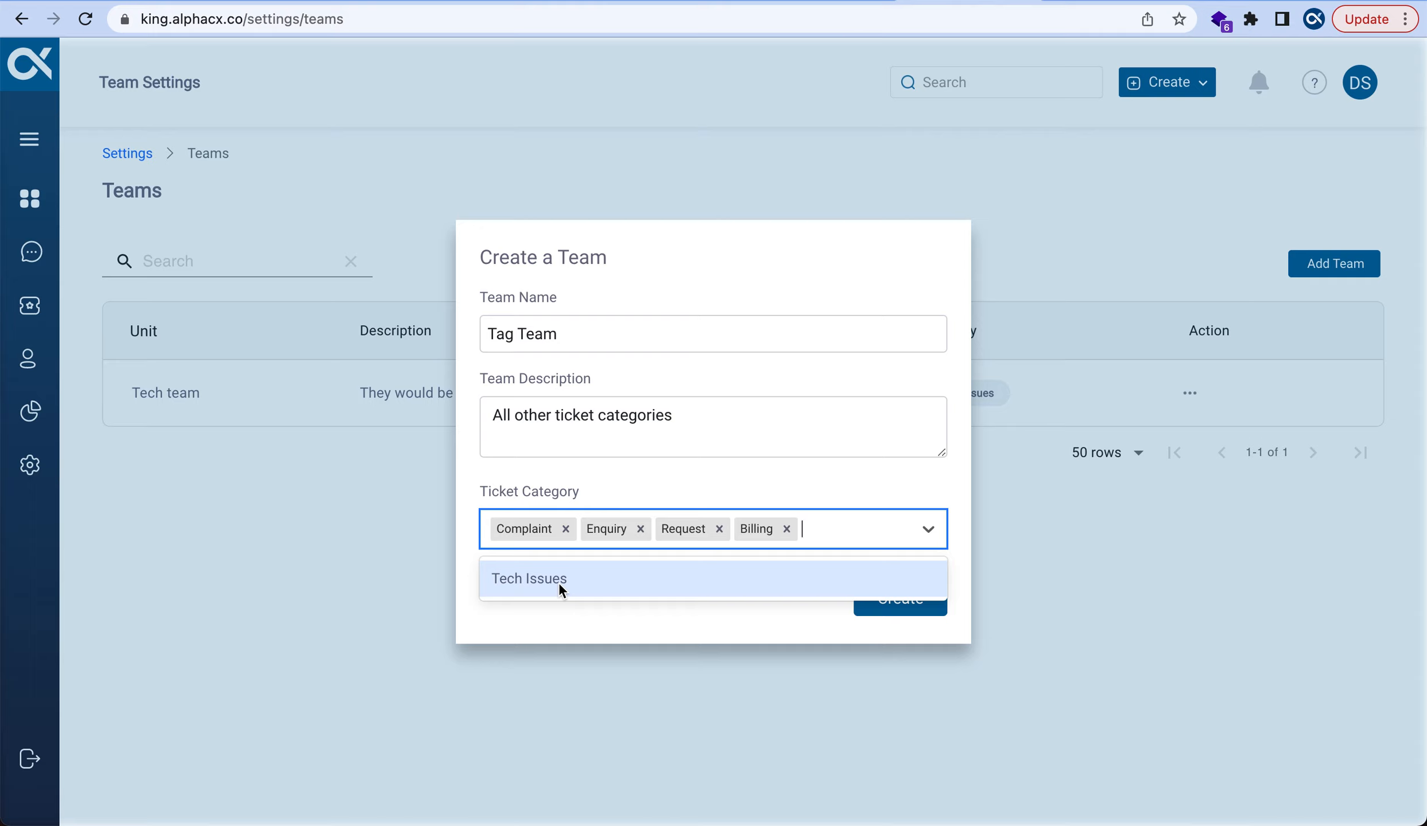
left_click(635, 610)
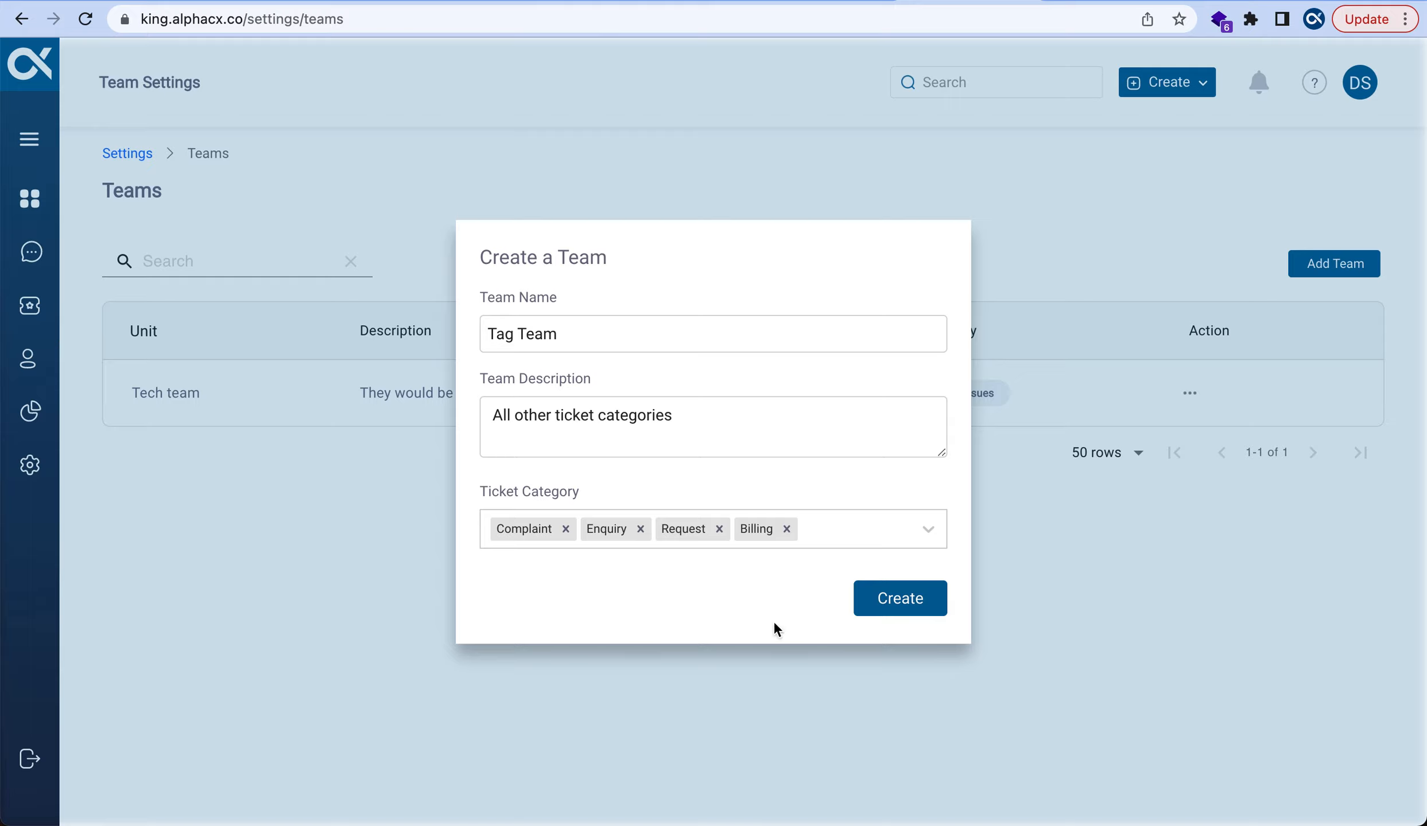
left_click(883, 608)
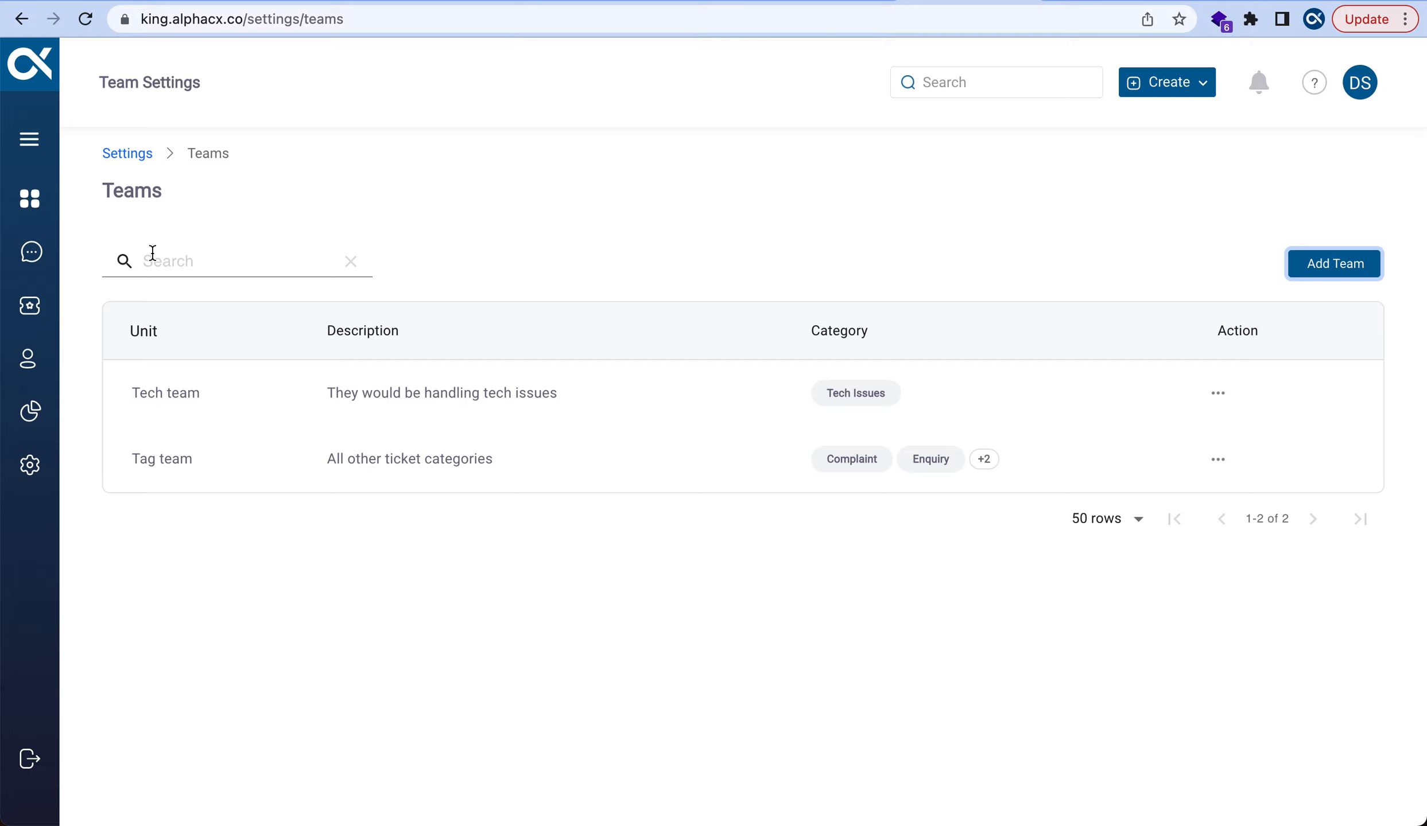
Return to the dashboard and start adding users from the welcome checklist's Create Users item
left_click(26, 211)
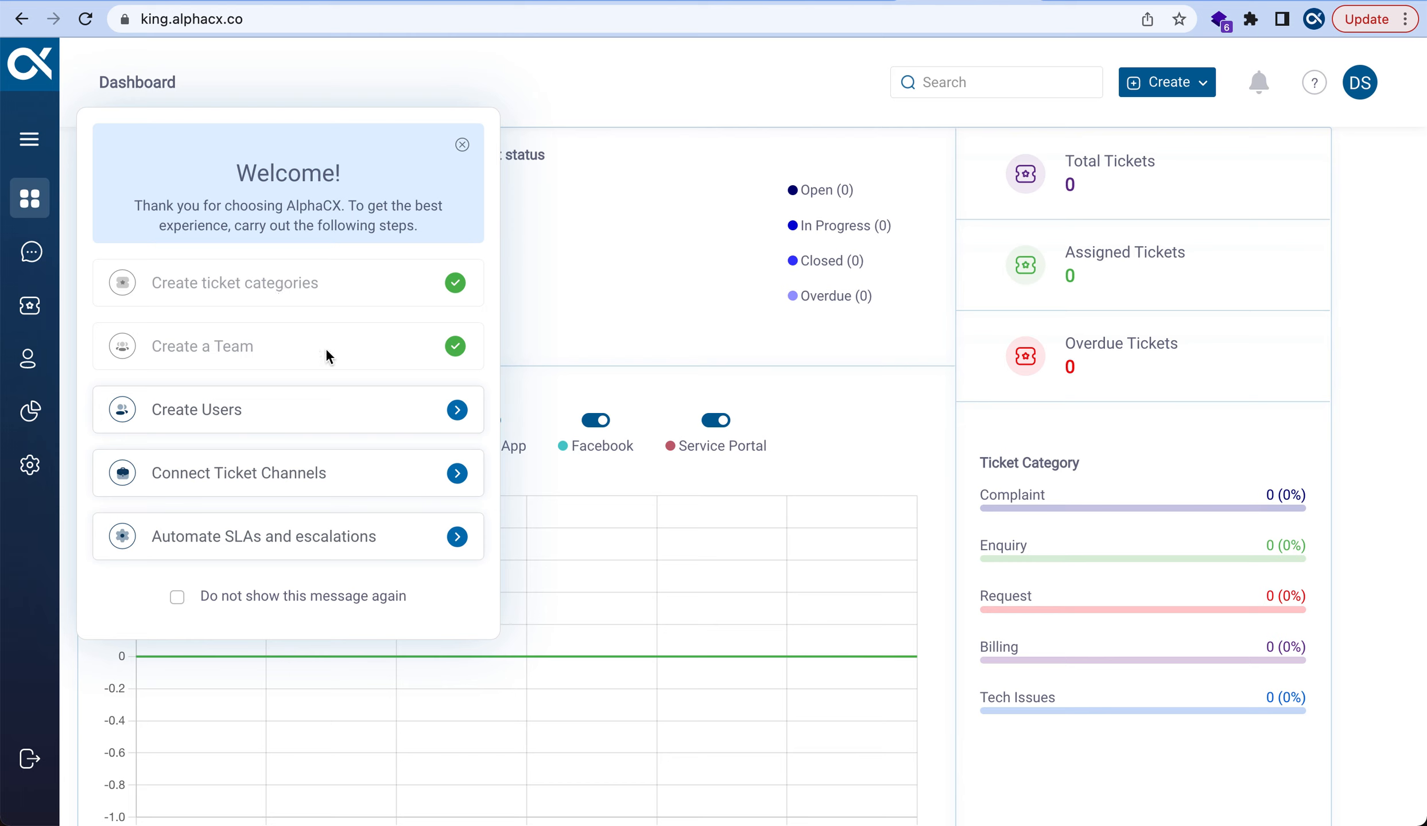
left_click(412, 427)
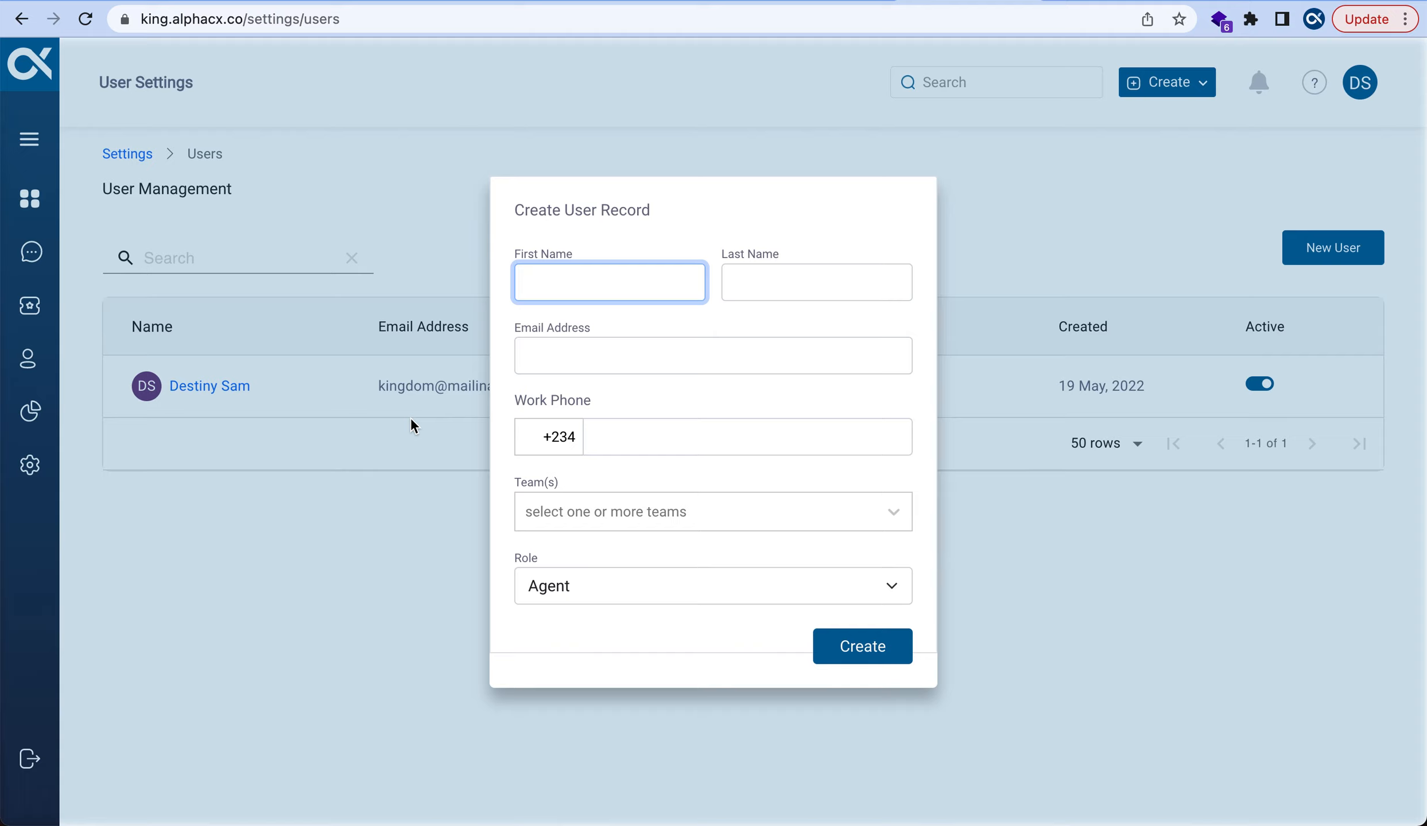
Enter the new user's first name, last name and Gmail e-mail address
left_click(751, 283)
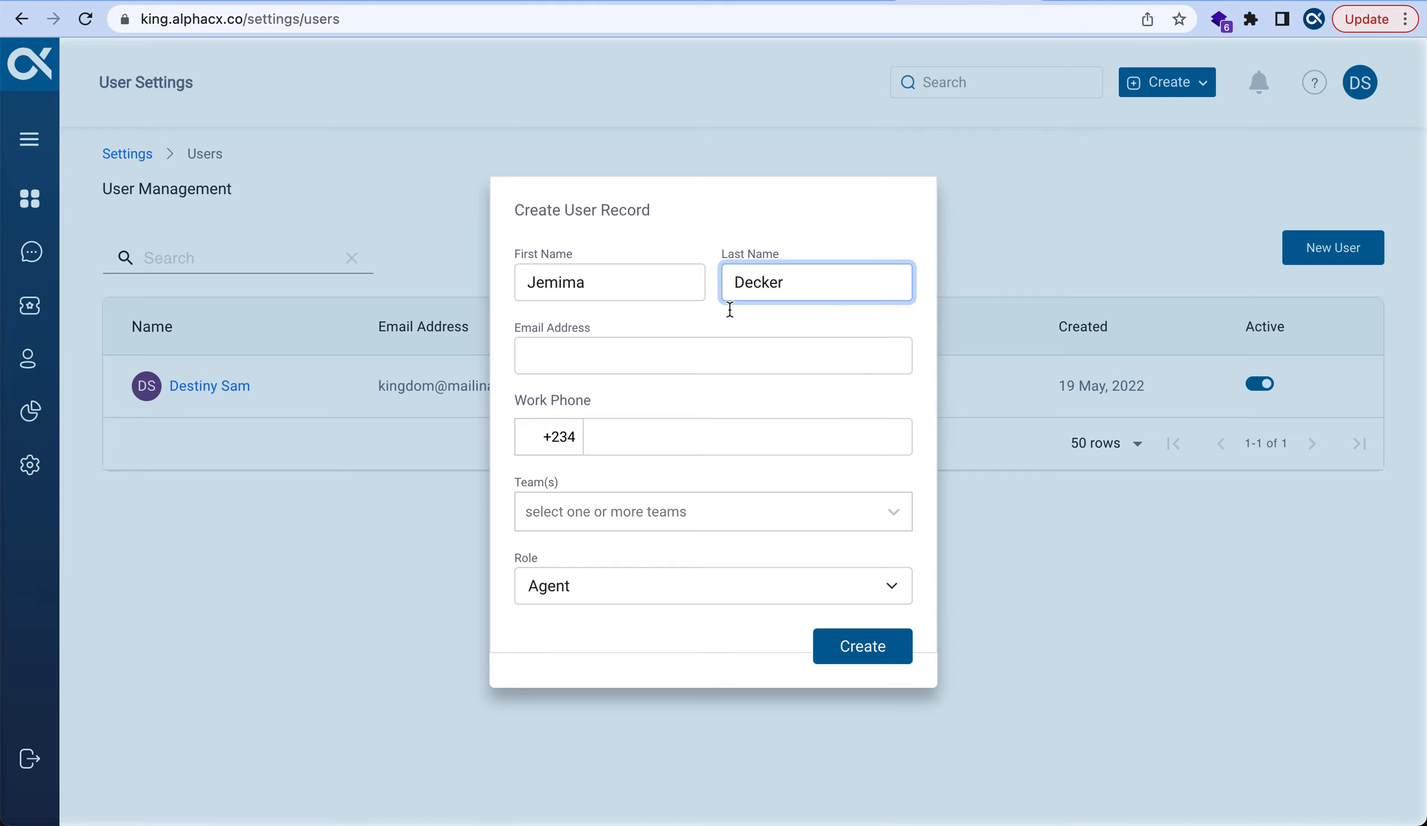
left_click(696, 351)
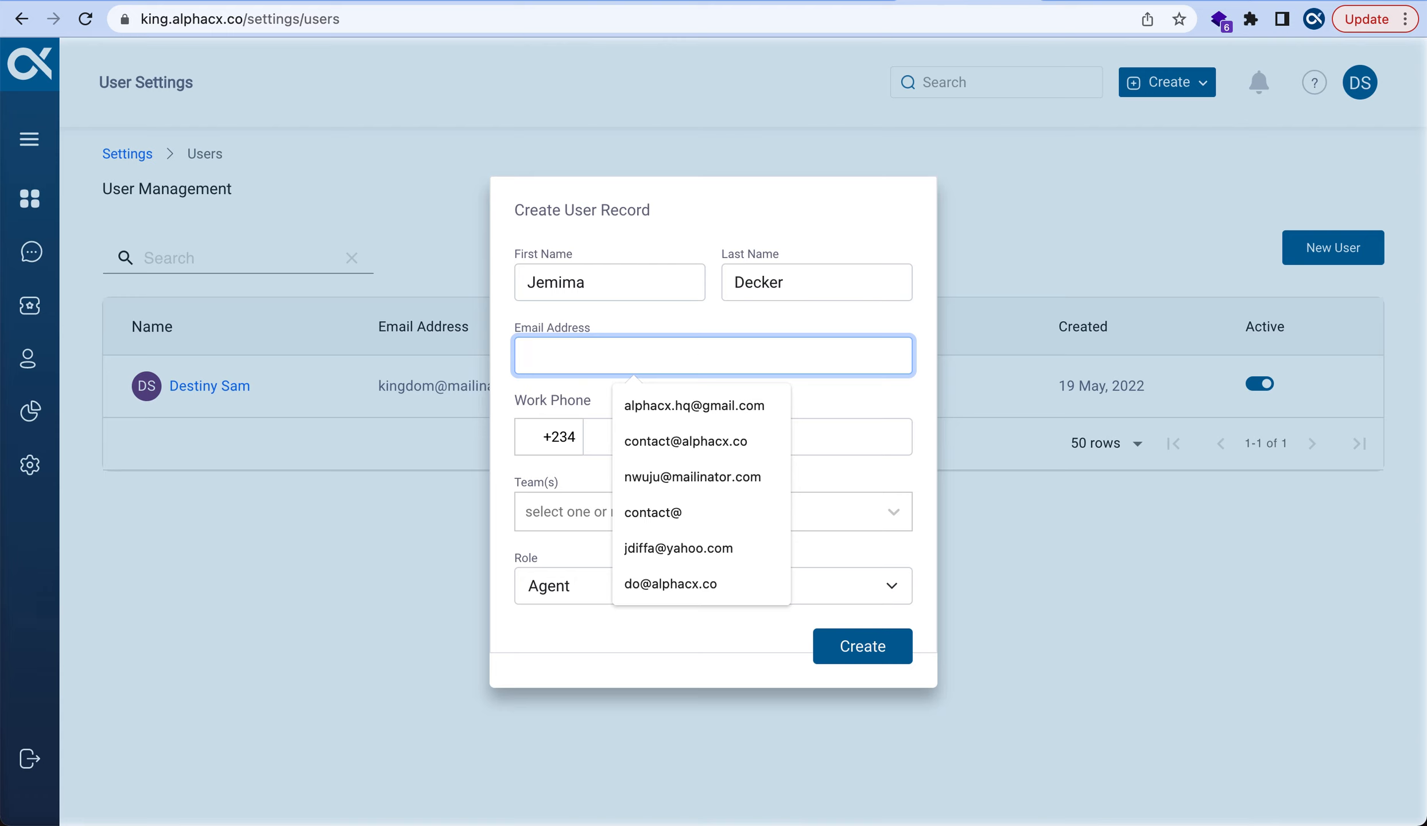
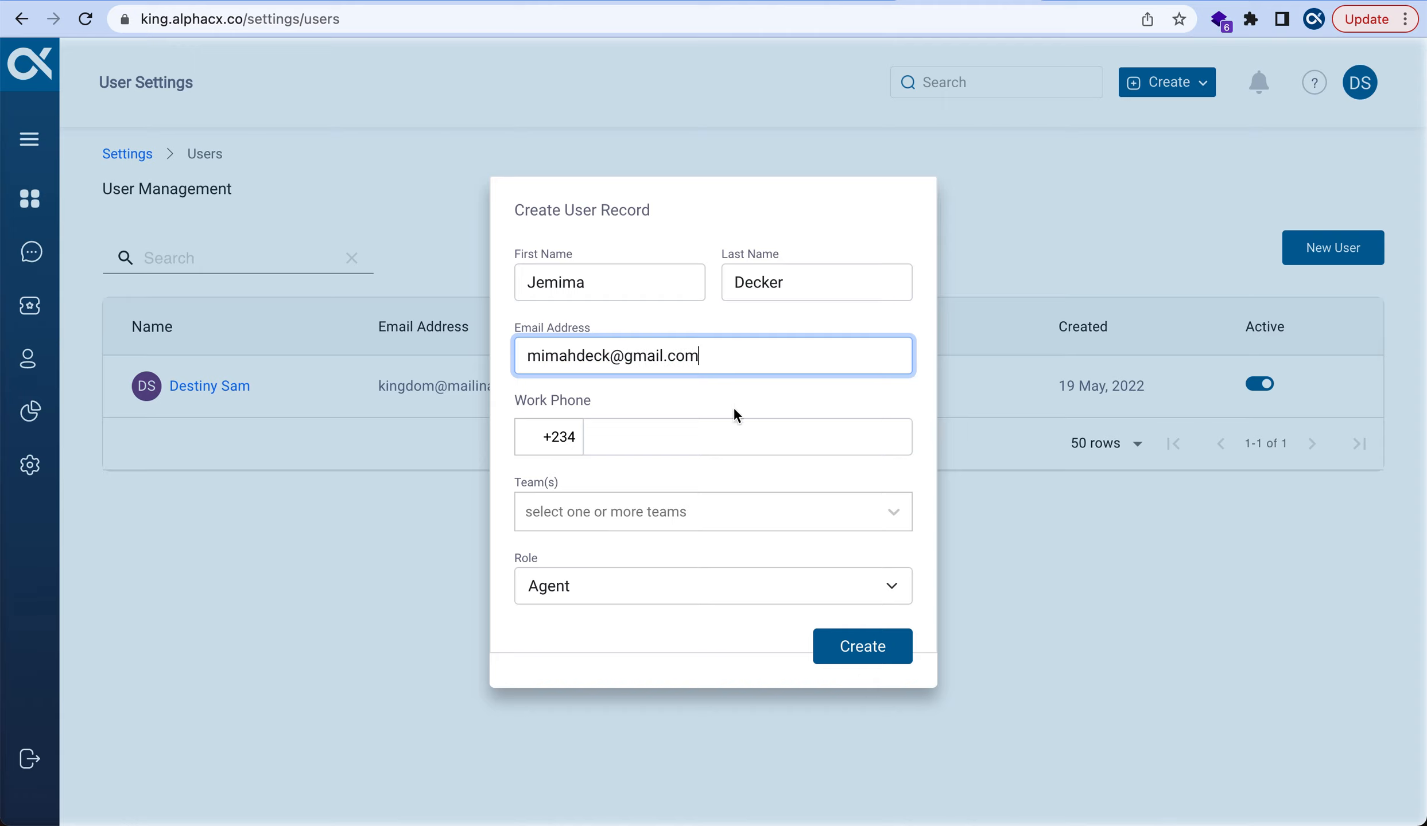
Add the user's work phone number and assign them to the Tag Team
left_click(668, 436)
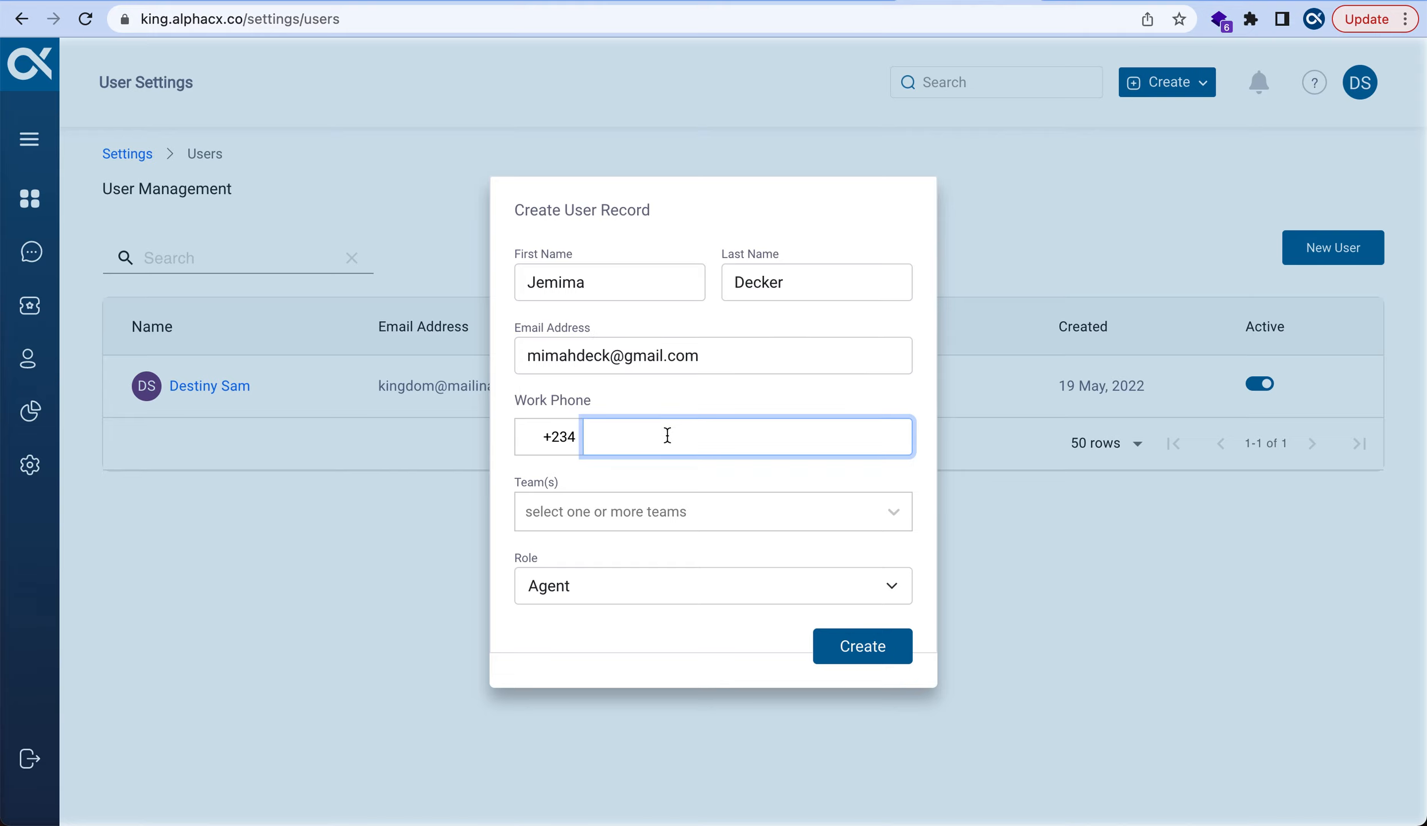
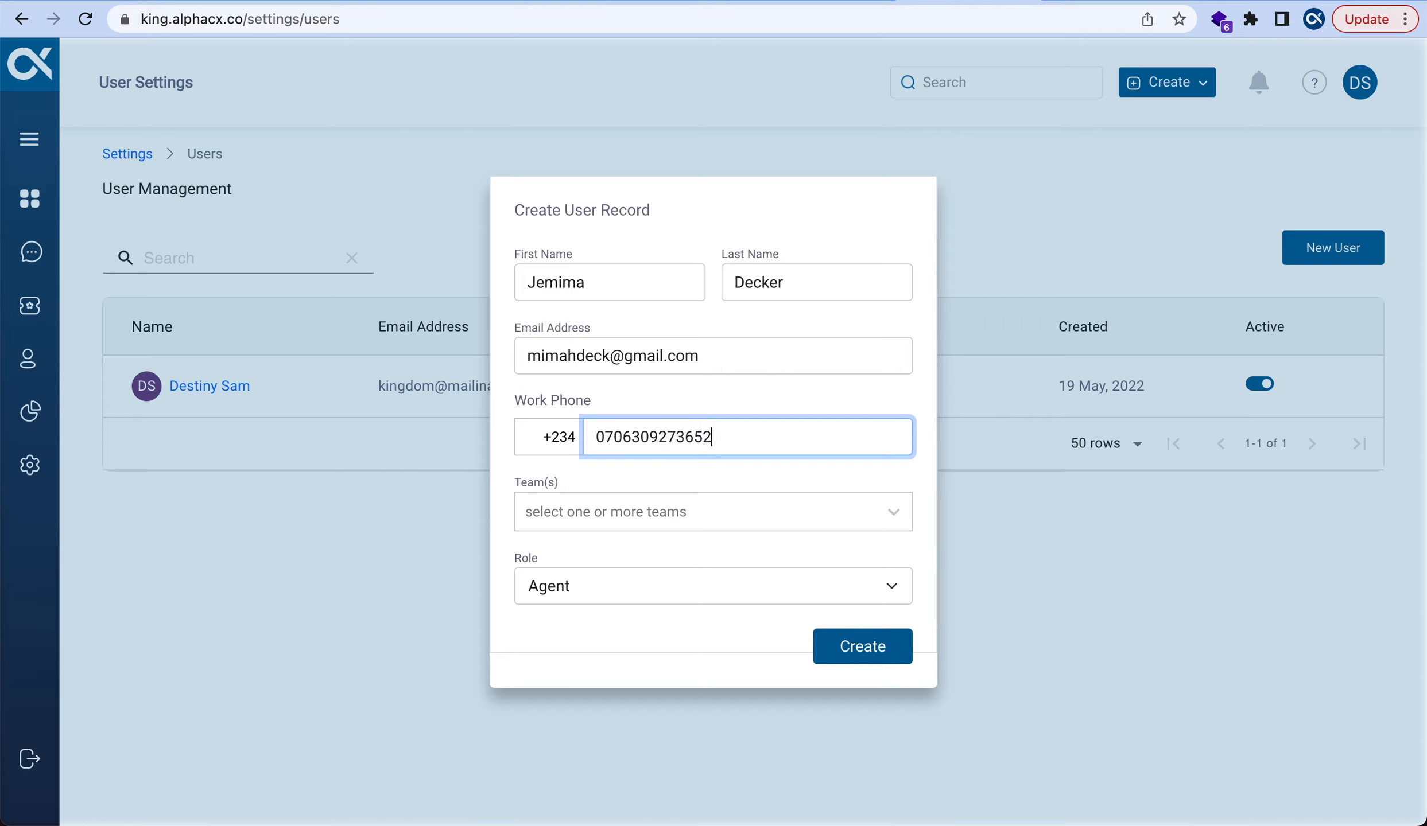
left_click(744, 505)
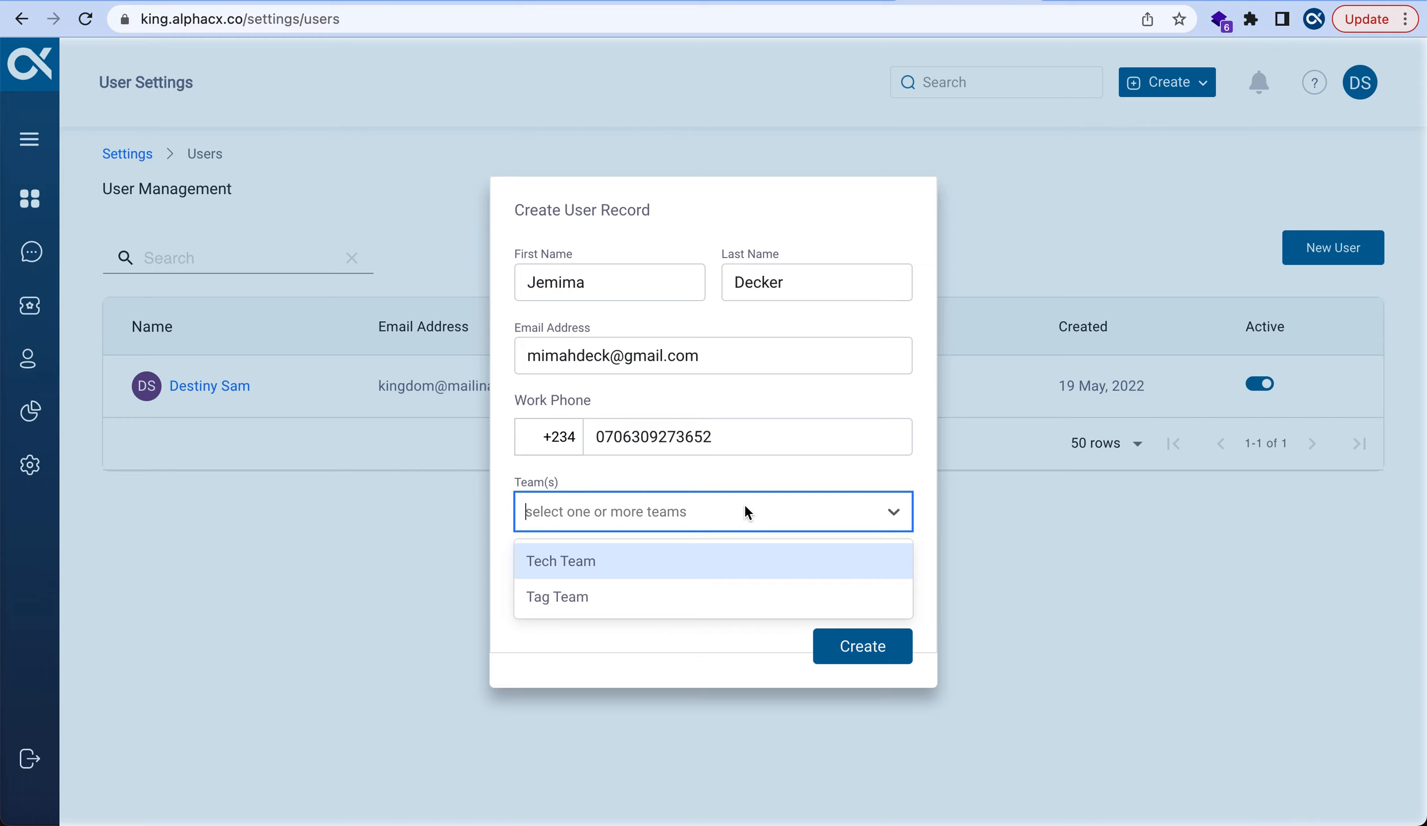
left_click(590, 599)
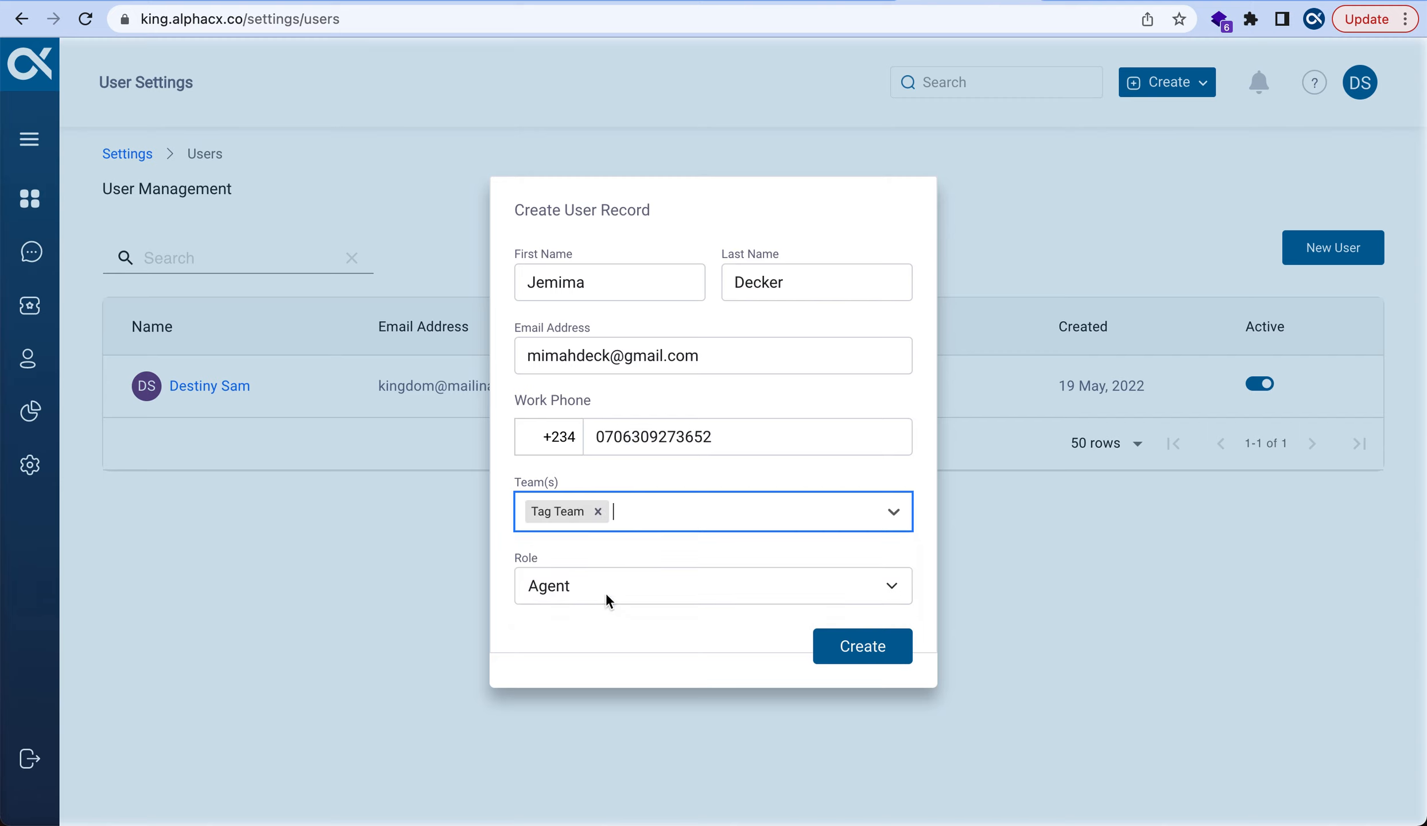
left_click(607, 599)
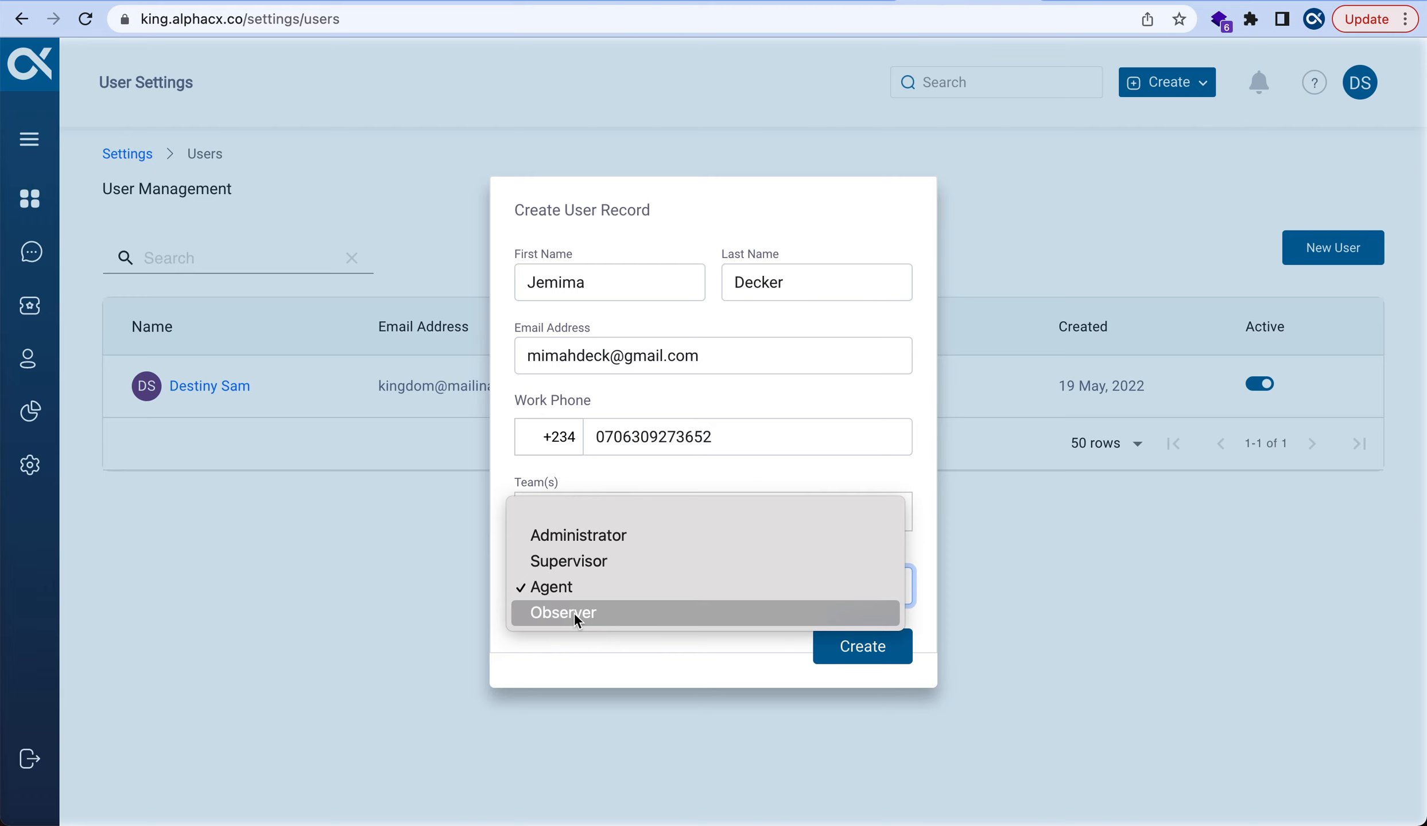
left_click(591, 583)
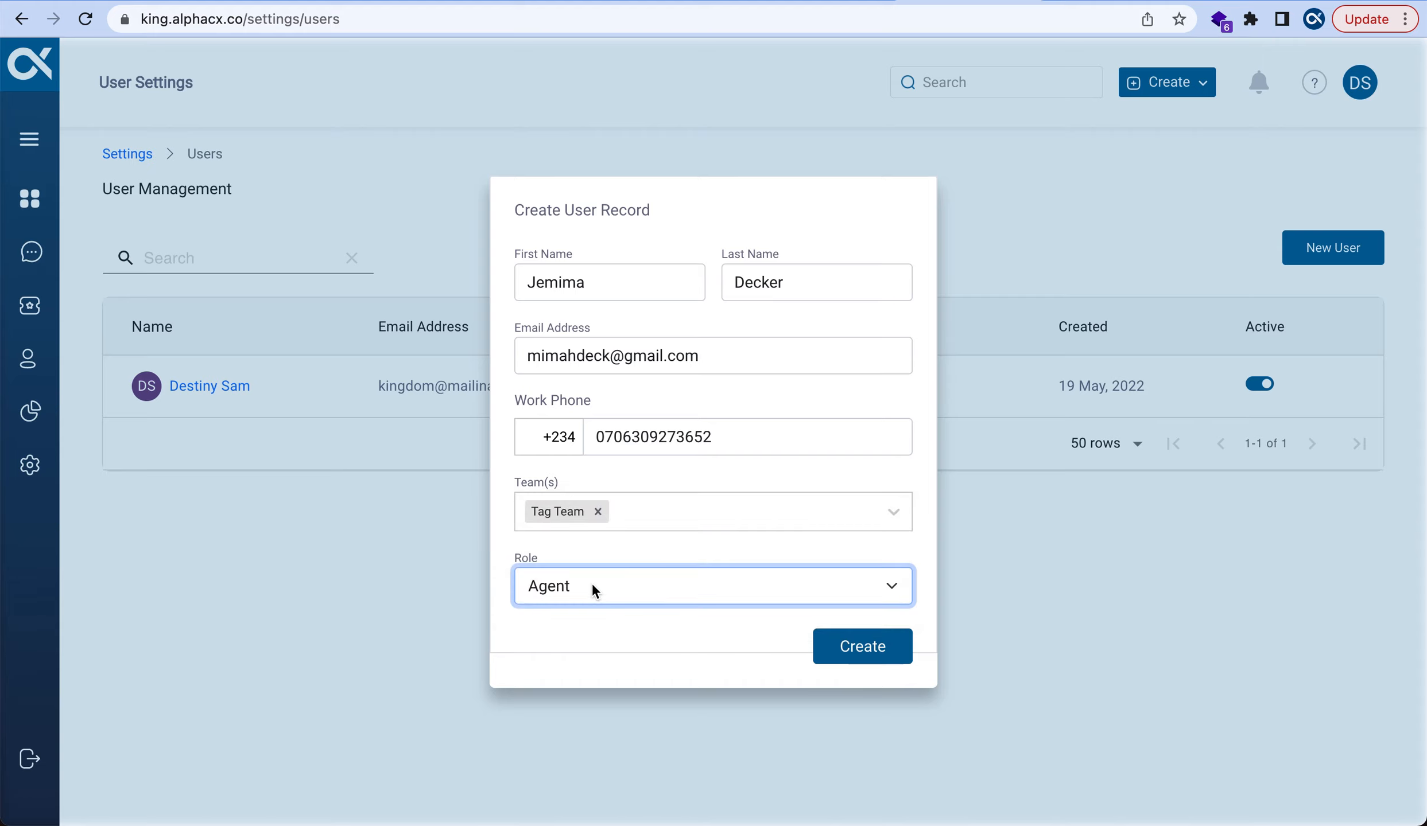
left_click(866, 648)
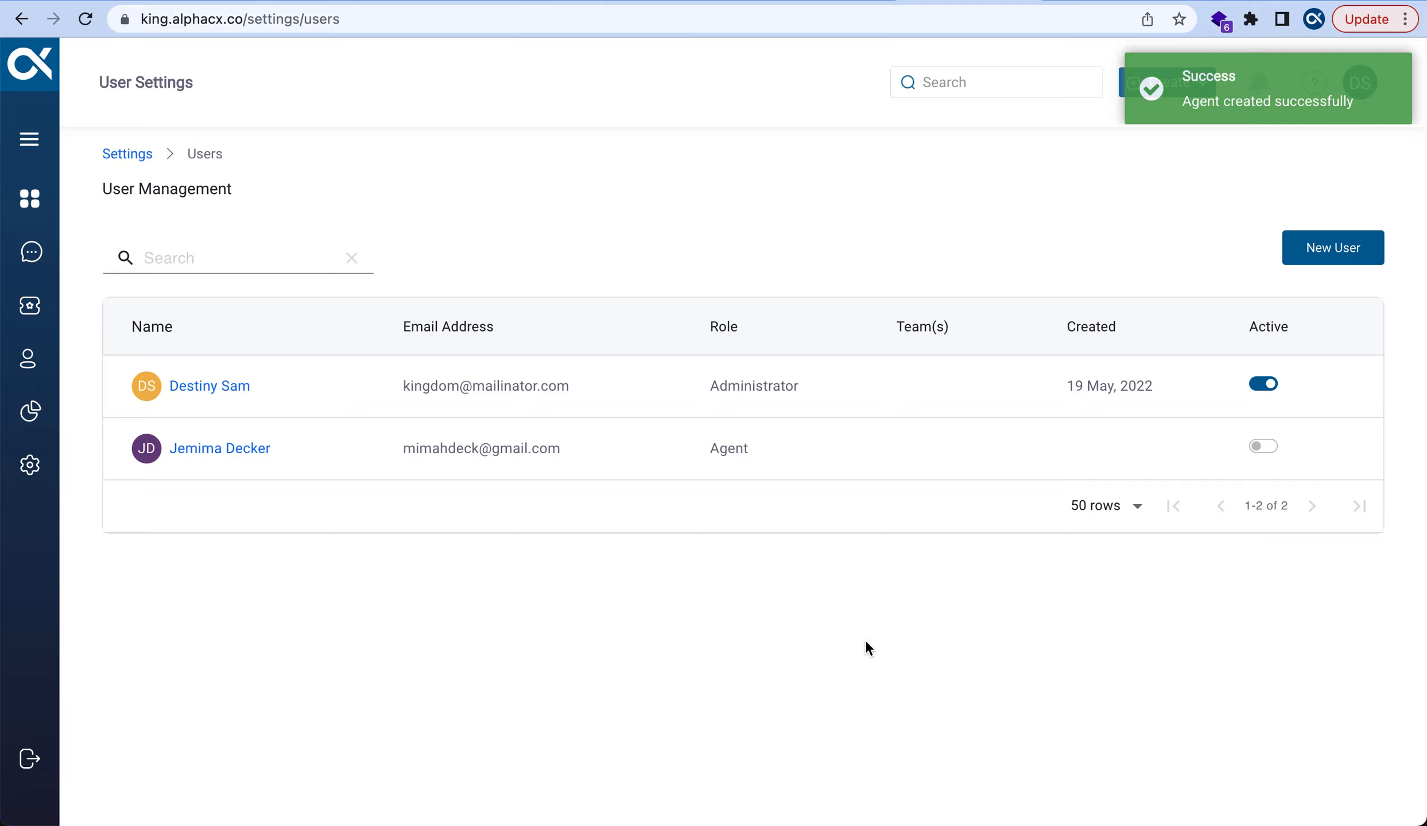
Return to the dashboard, where the checklist now ticks Create Users as done
left_click(31, 191)
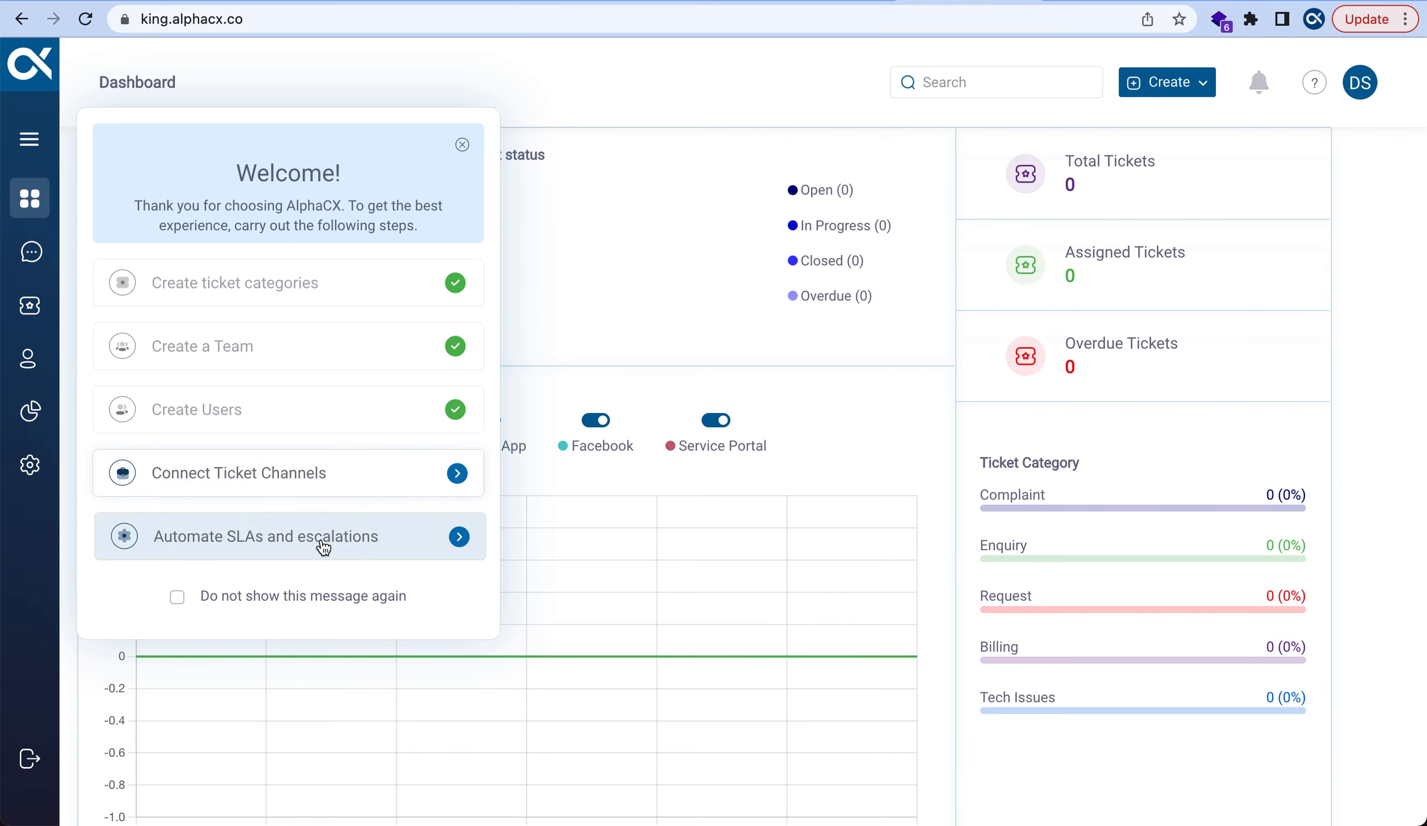
Open Integration Settings from the welcome panel's Connect Ticket Channels item
left_click(225, 487)
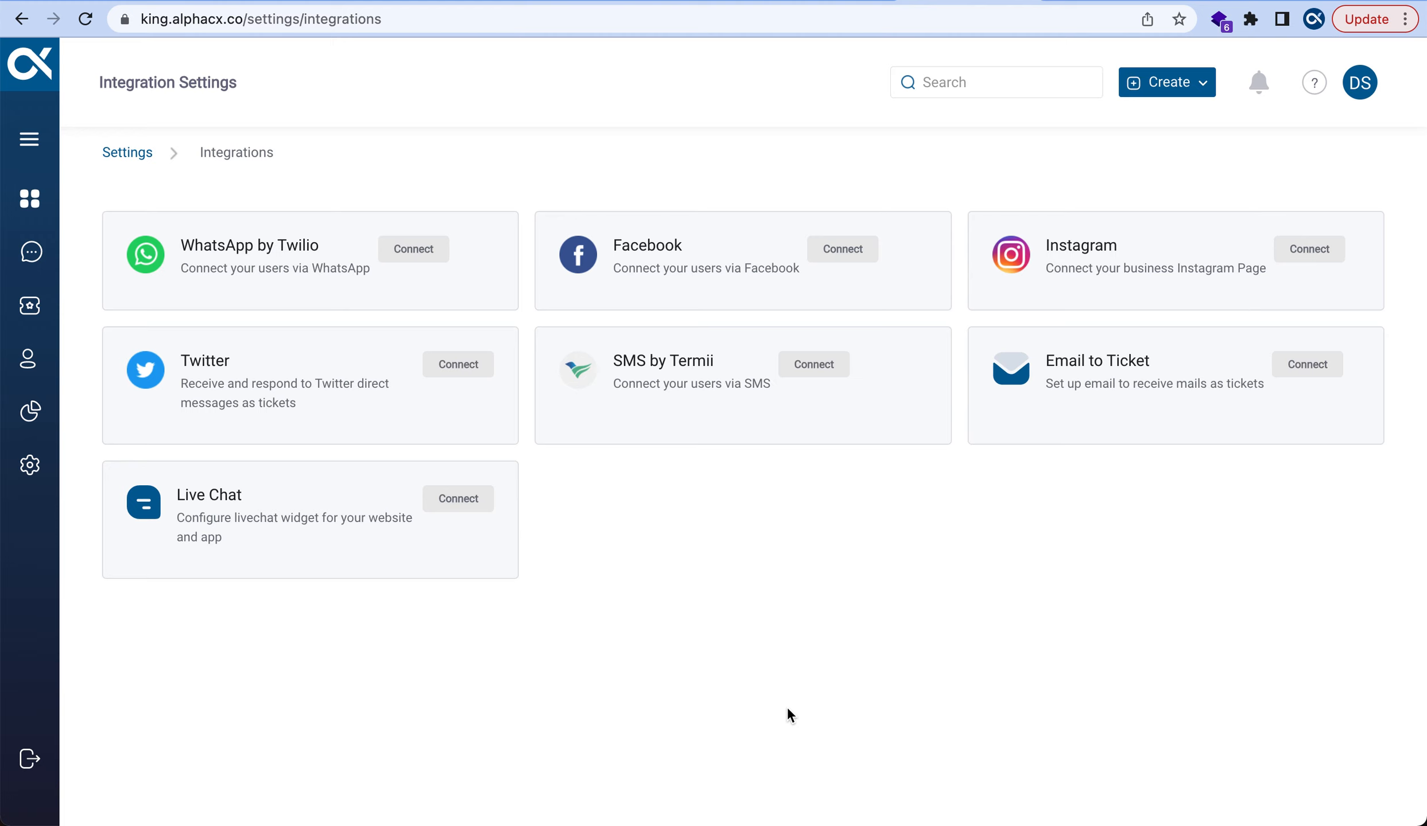
Connect the Live Chat channel and look over its widget settings and preview
left_click(464, 499)
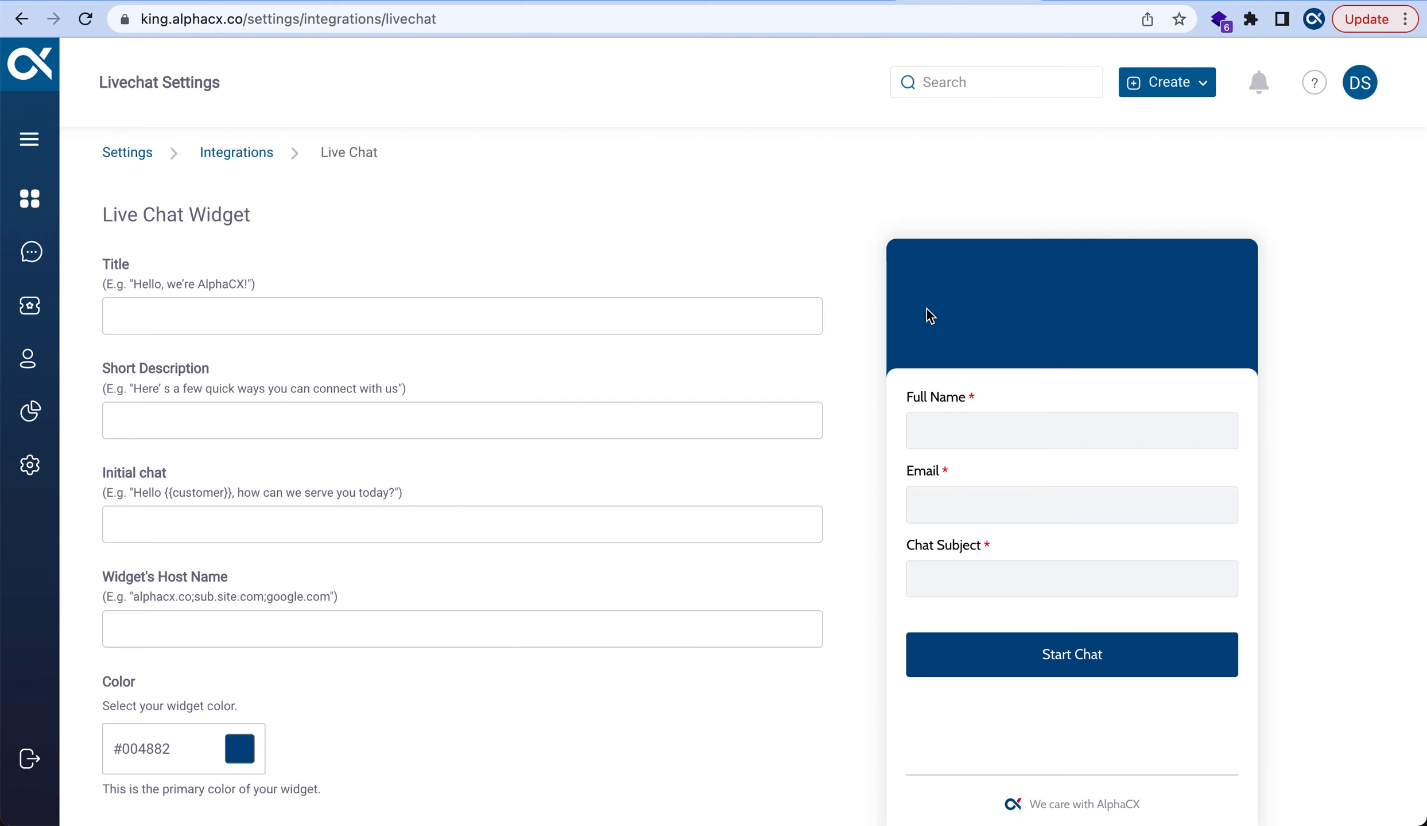
scroll(924, 329, "down", 5)
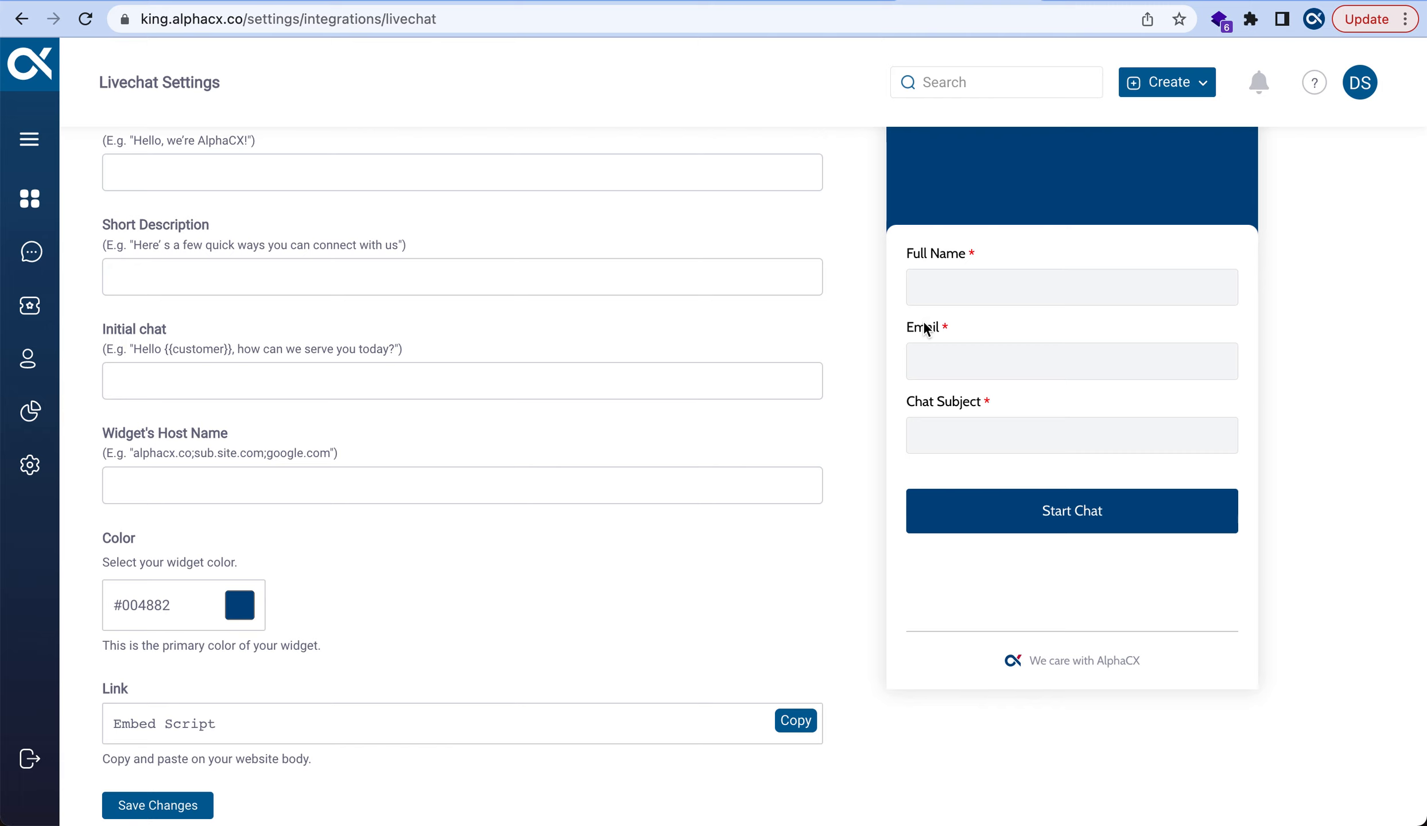
scroll(924, 329, "up", 1)
scroll(924, 328, "up", 4)
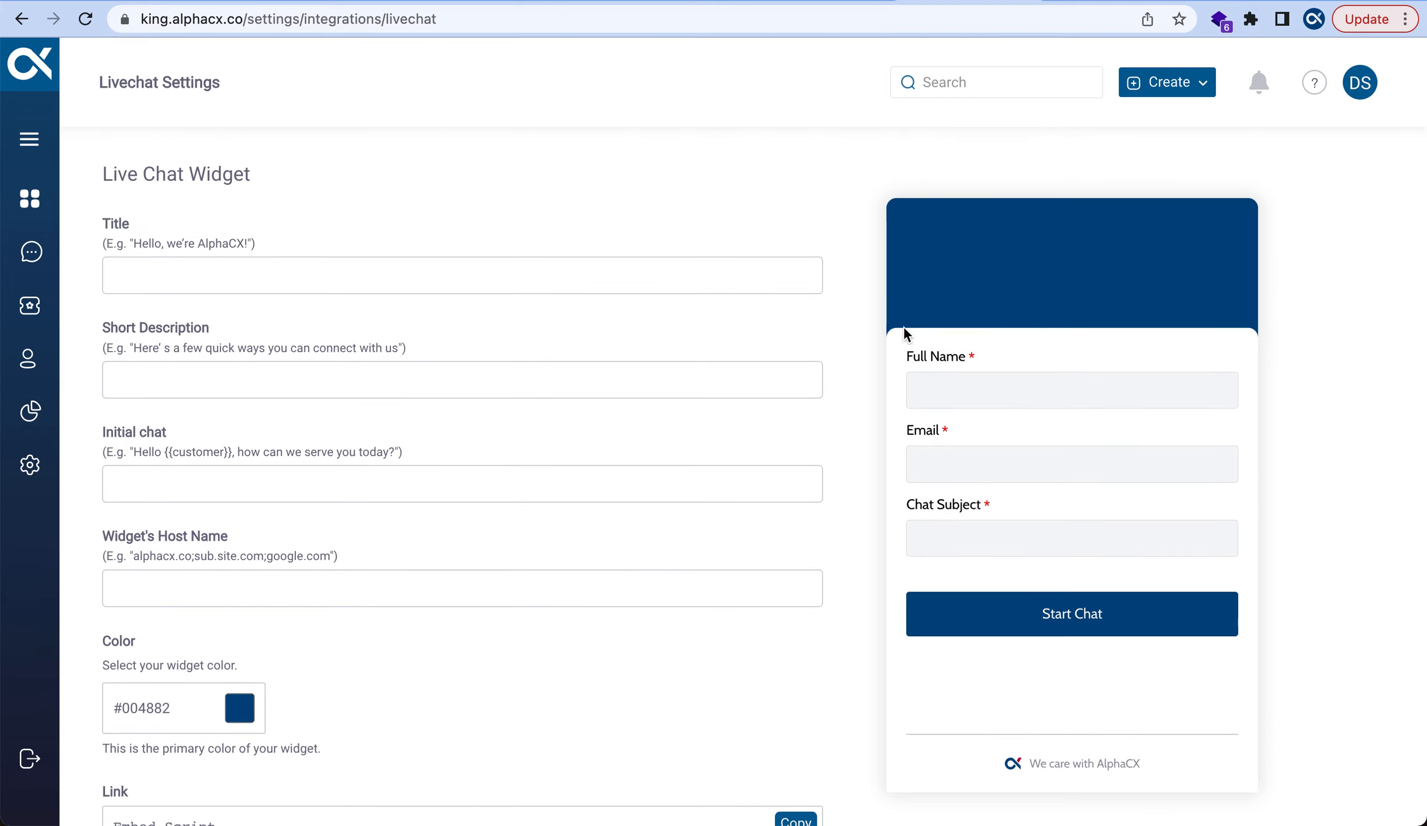
Title the widget 'Hello Kings!' with short description 'How can we help you today!'
left_click(495, 280)
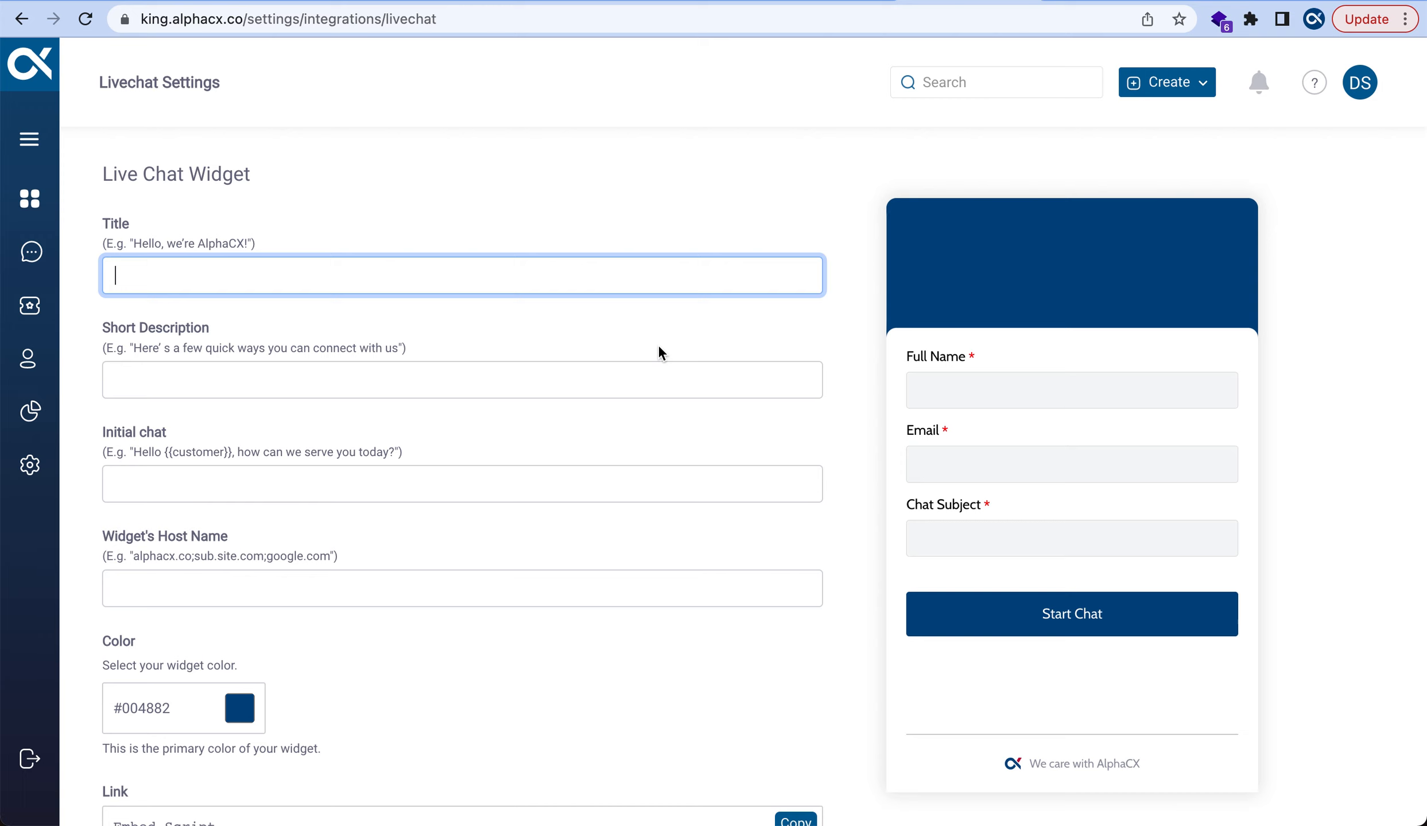
type("Hello ")
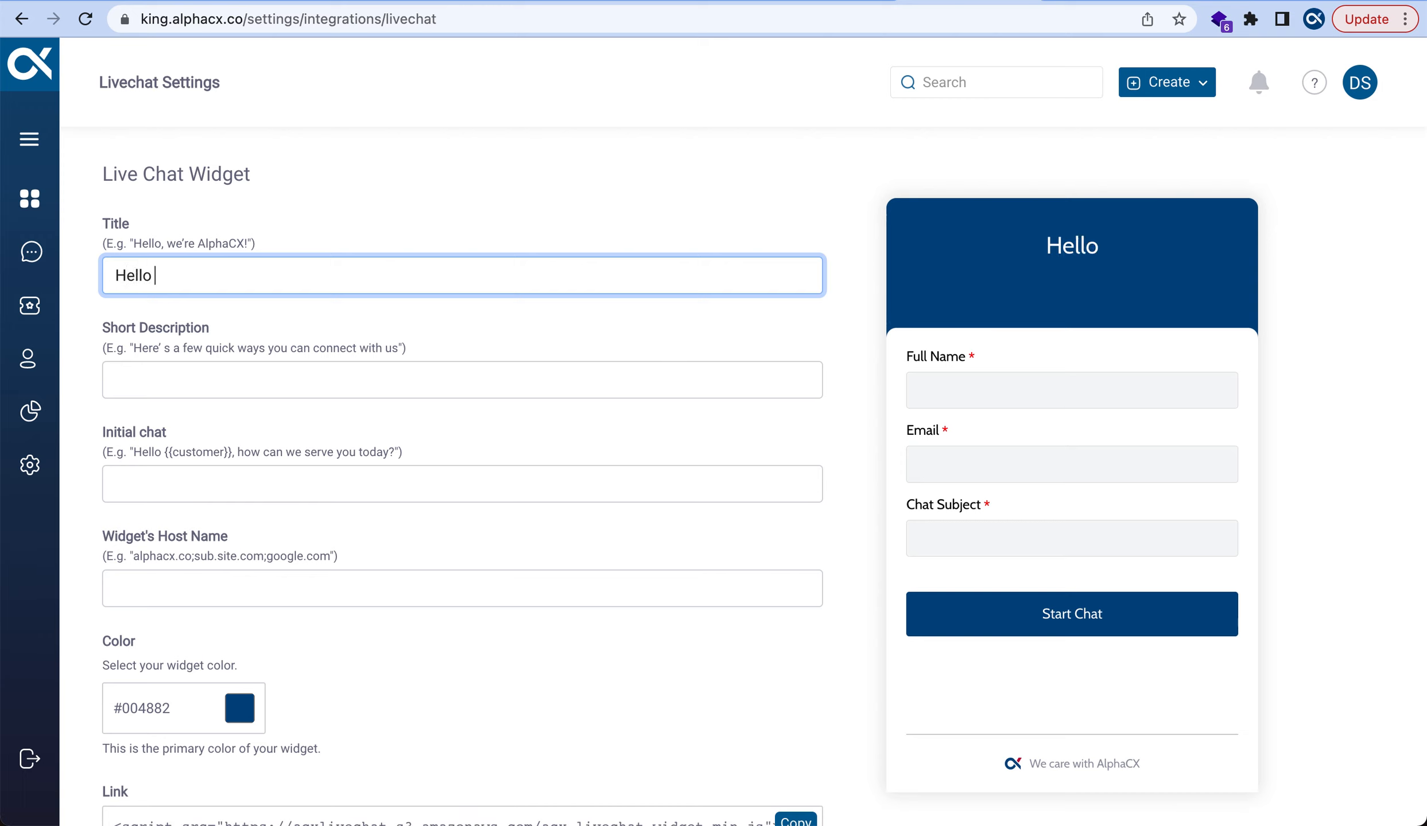
type("Kings")
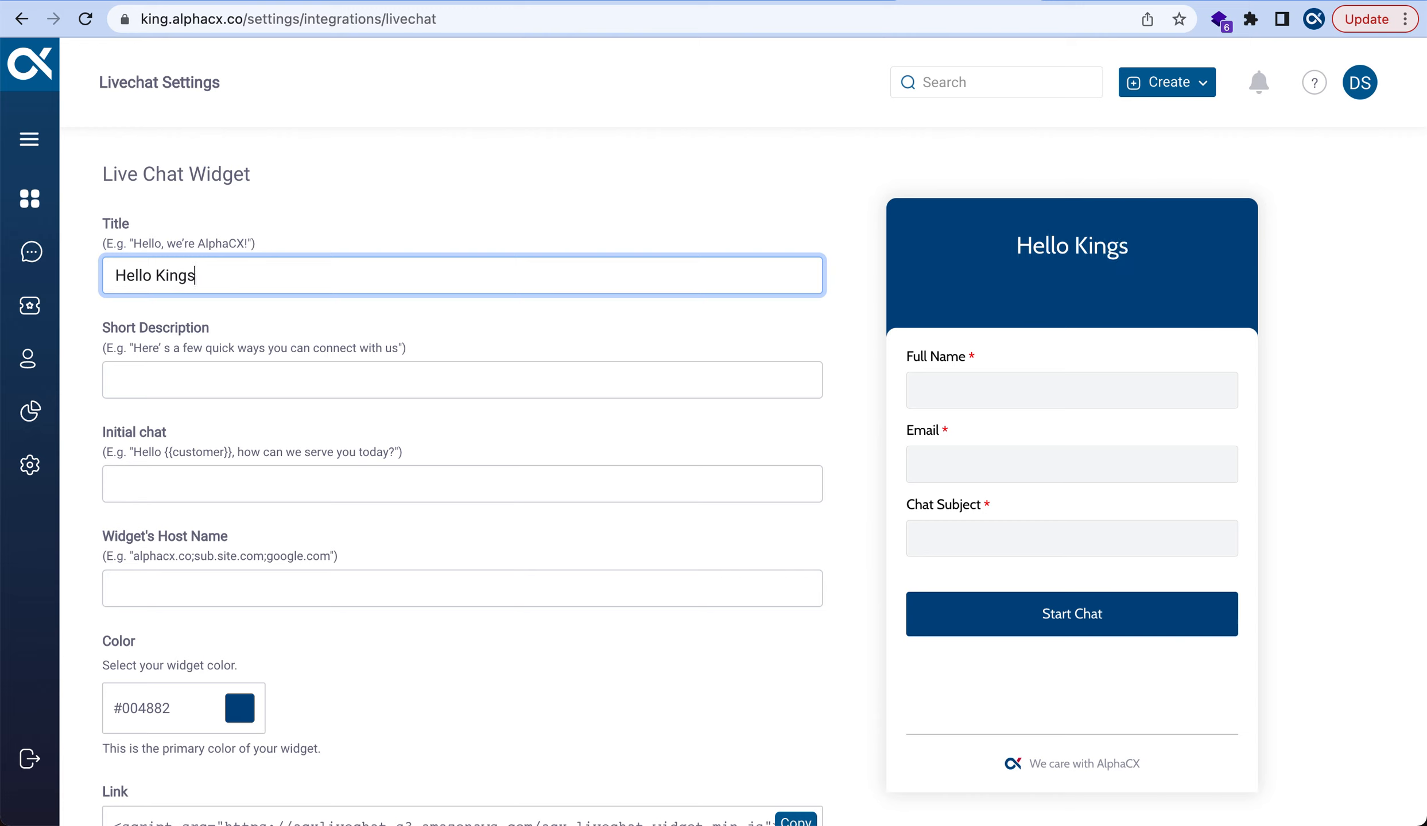
type("!")
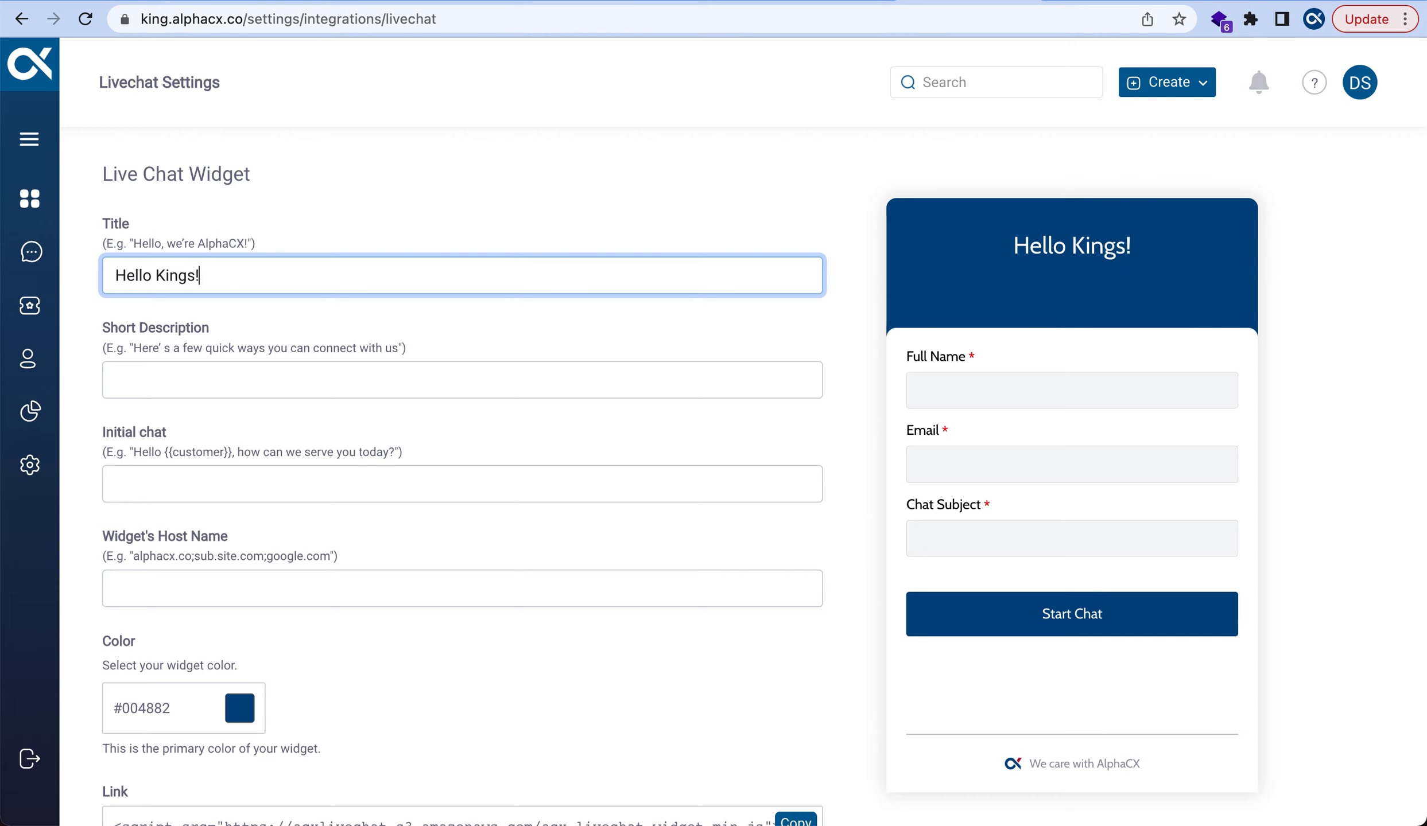
left_click(427, 382)
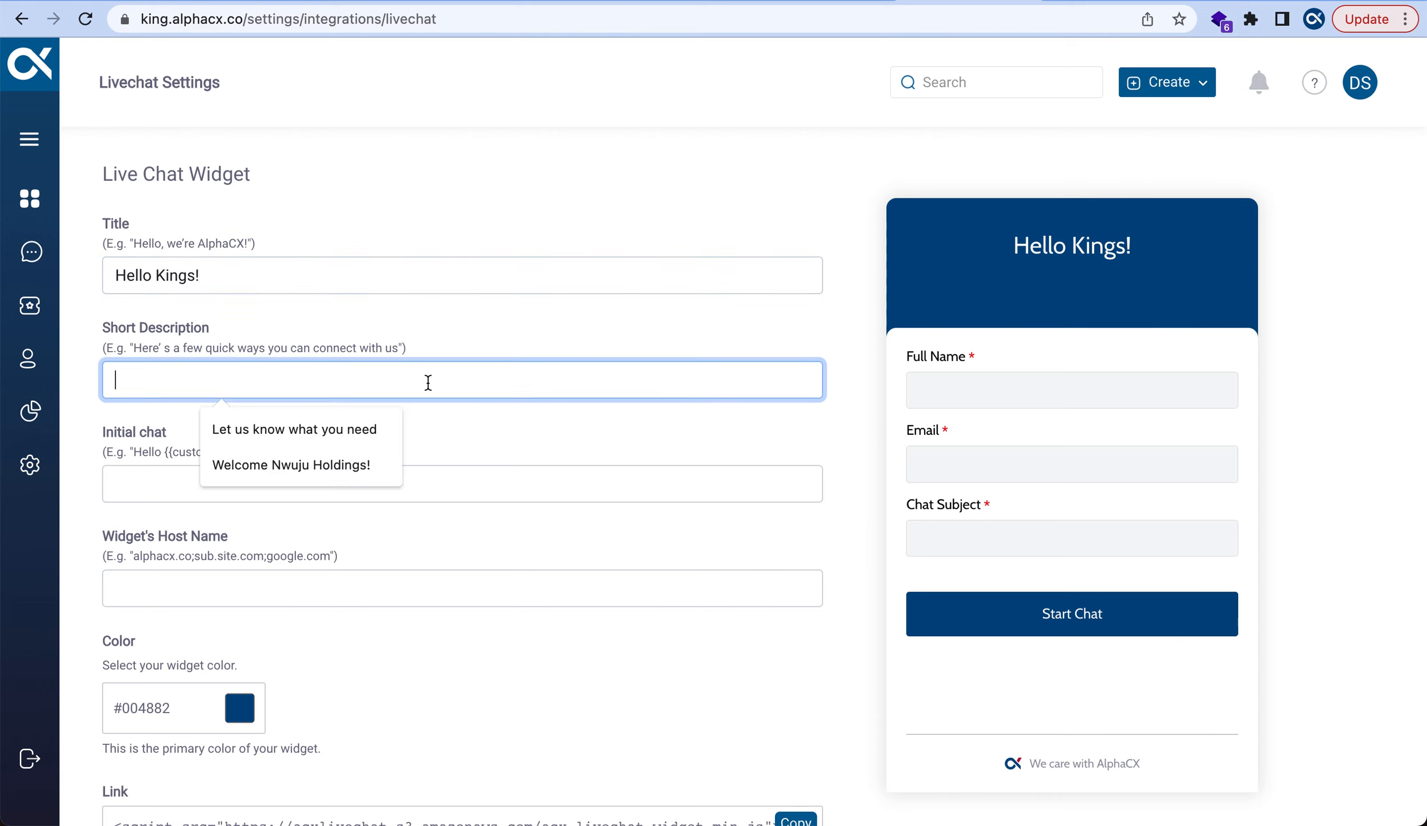
type("H")
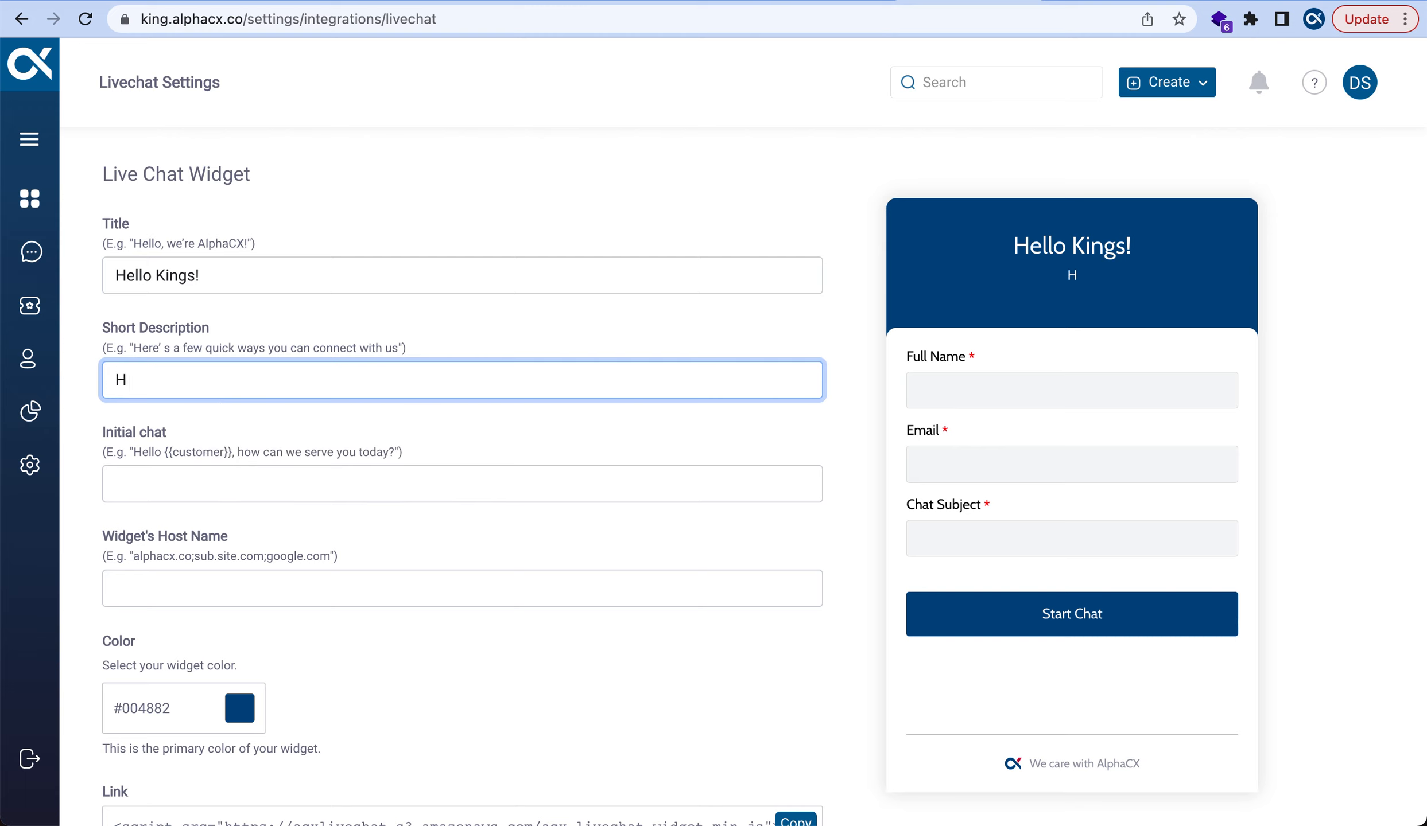
type("ow can we help y")
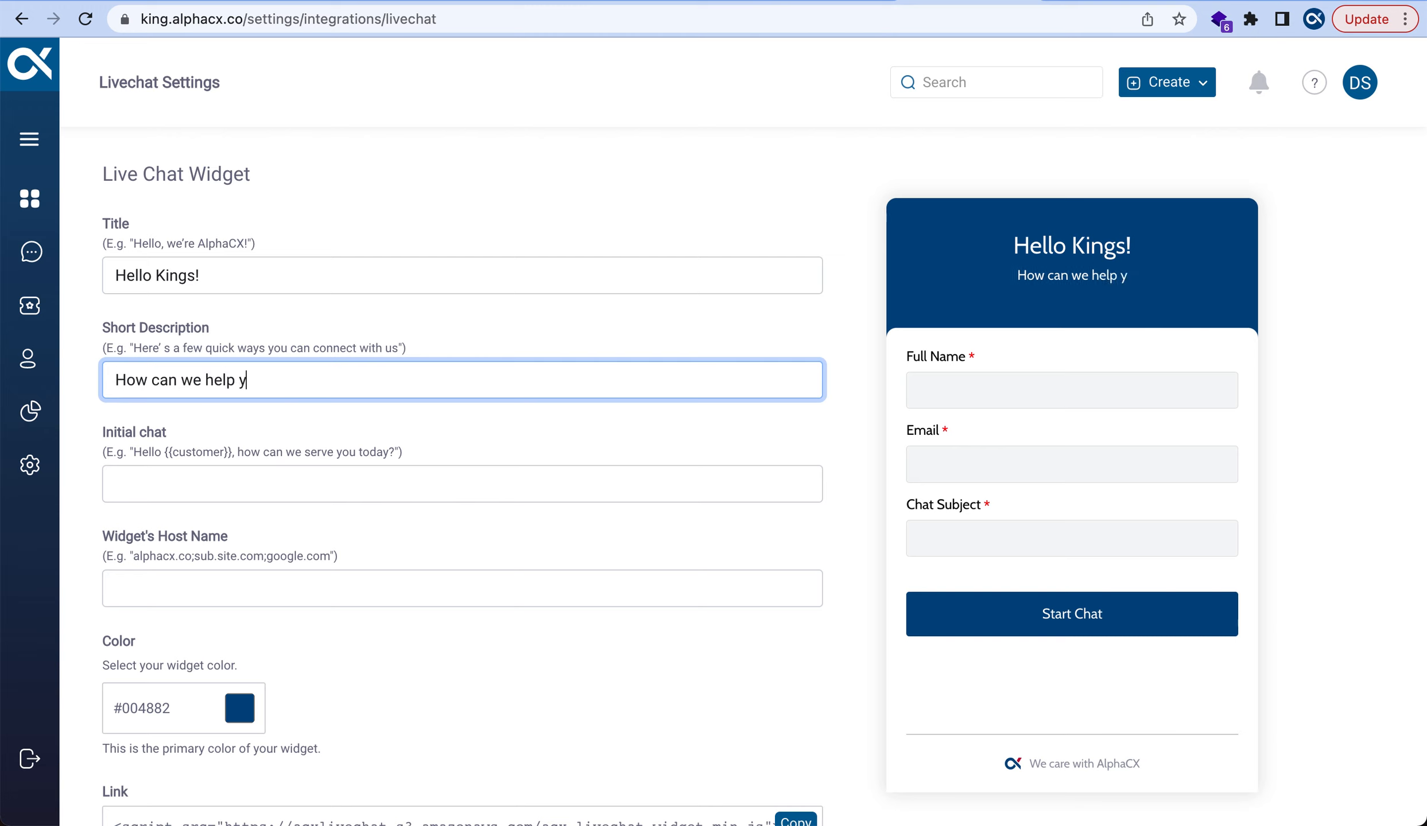
type("ou today")
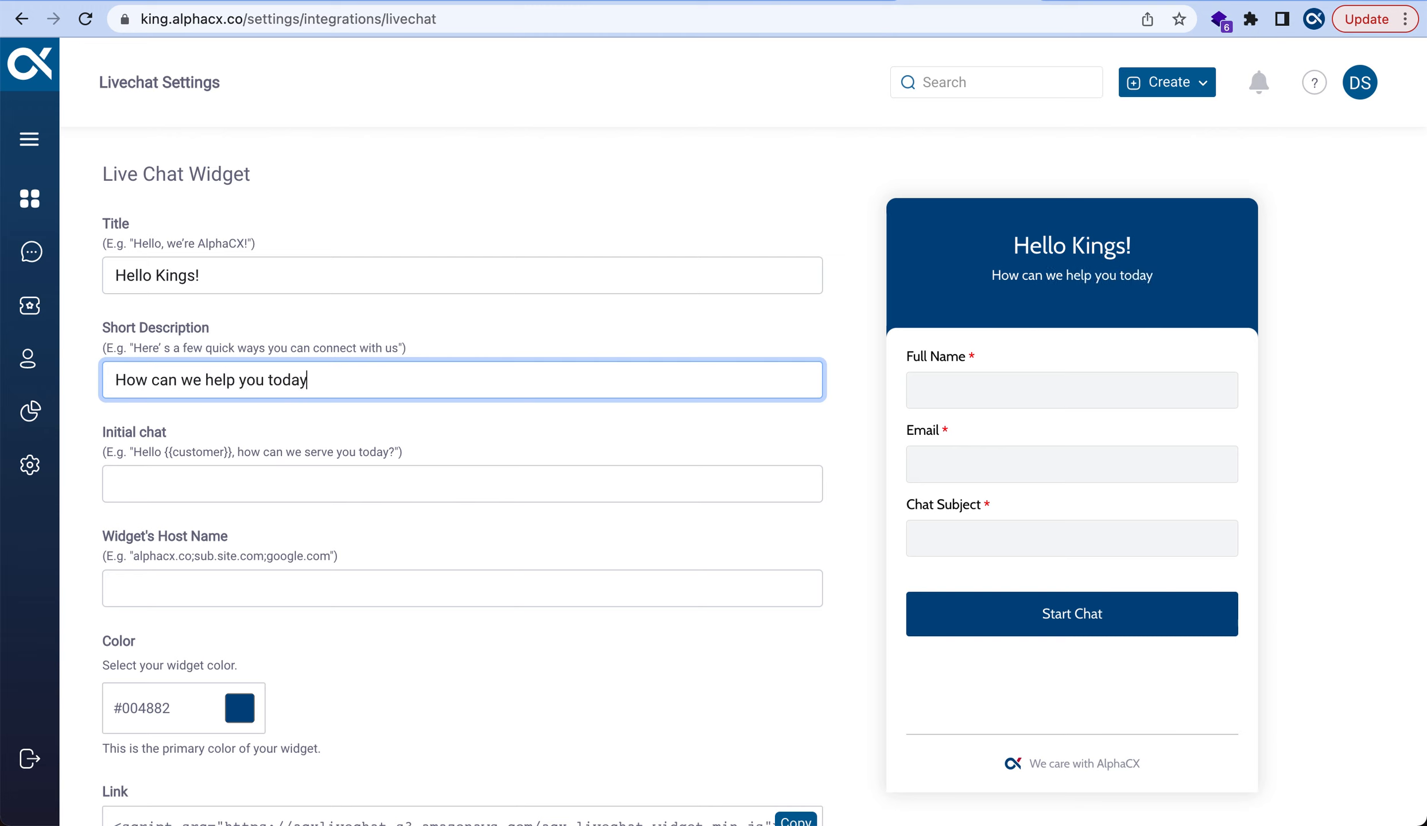
type("!")
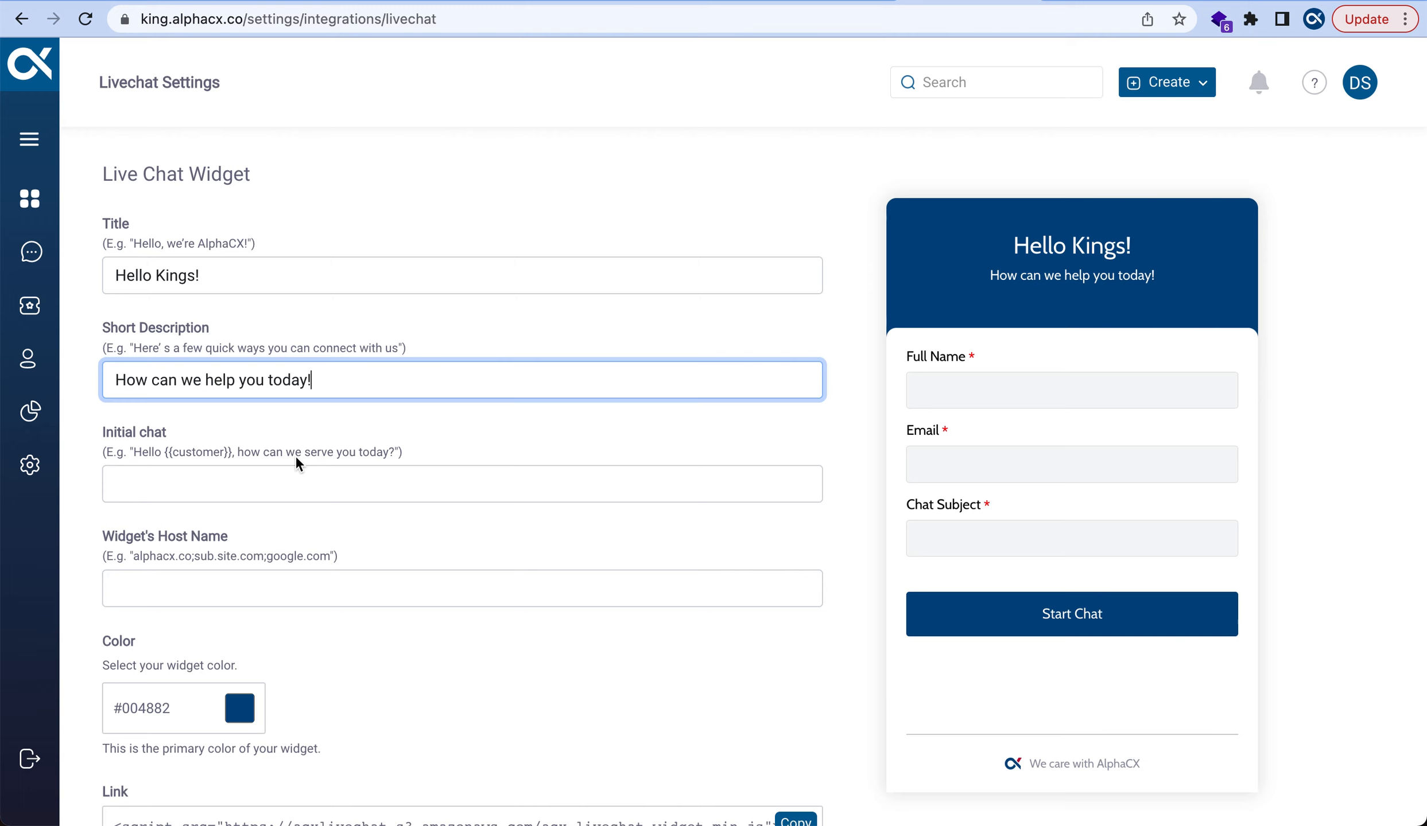
left_click(144, 478)
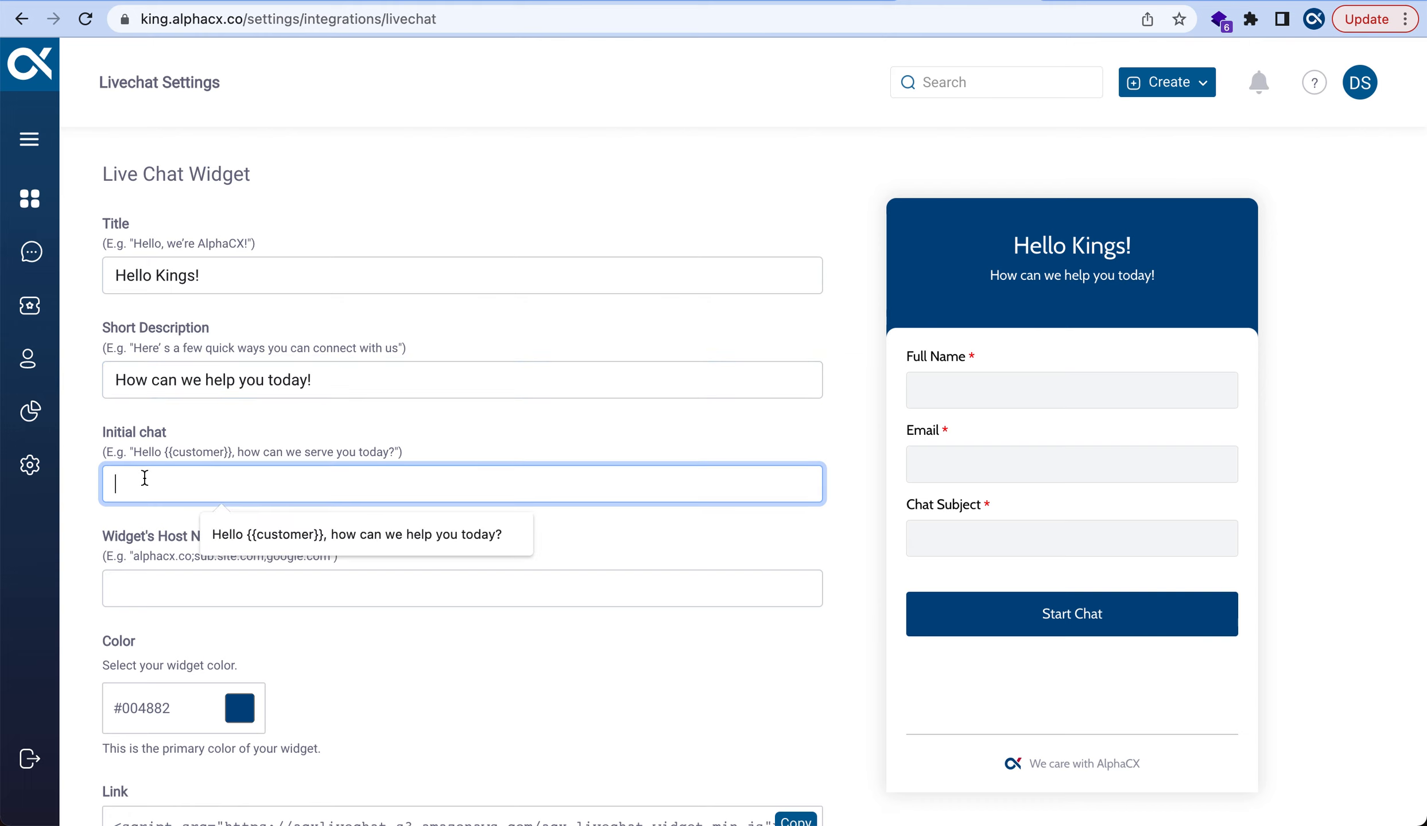
Set Initial chat to 'Hello {{customer}}, how can we help you today?' and Host Name to 'alphacx.co'
left_click(342, 535)
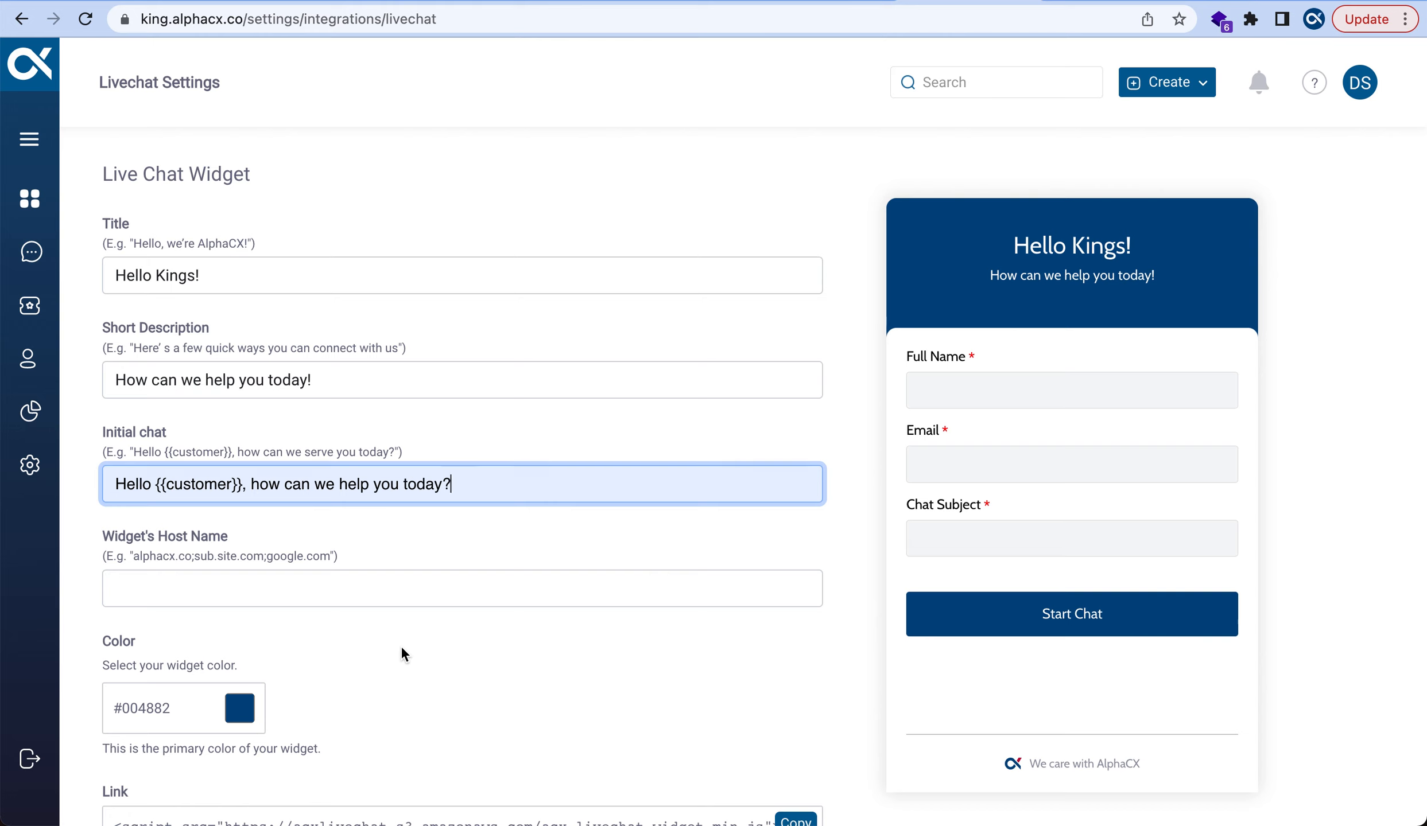
left_click(384, 591)
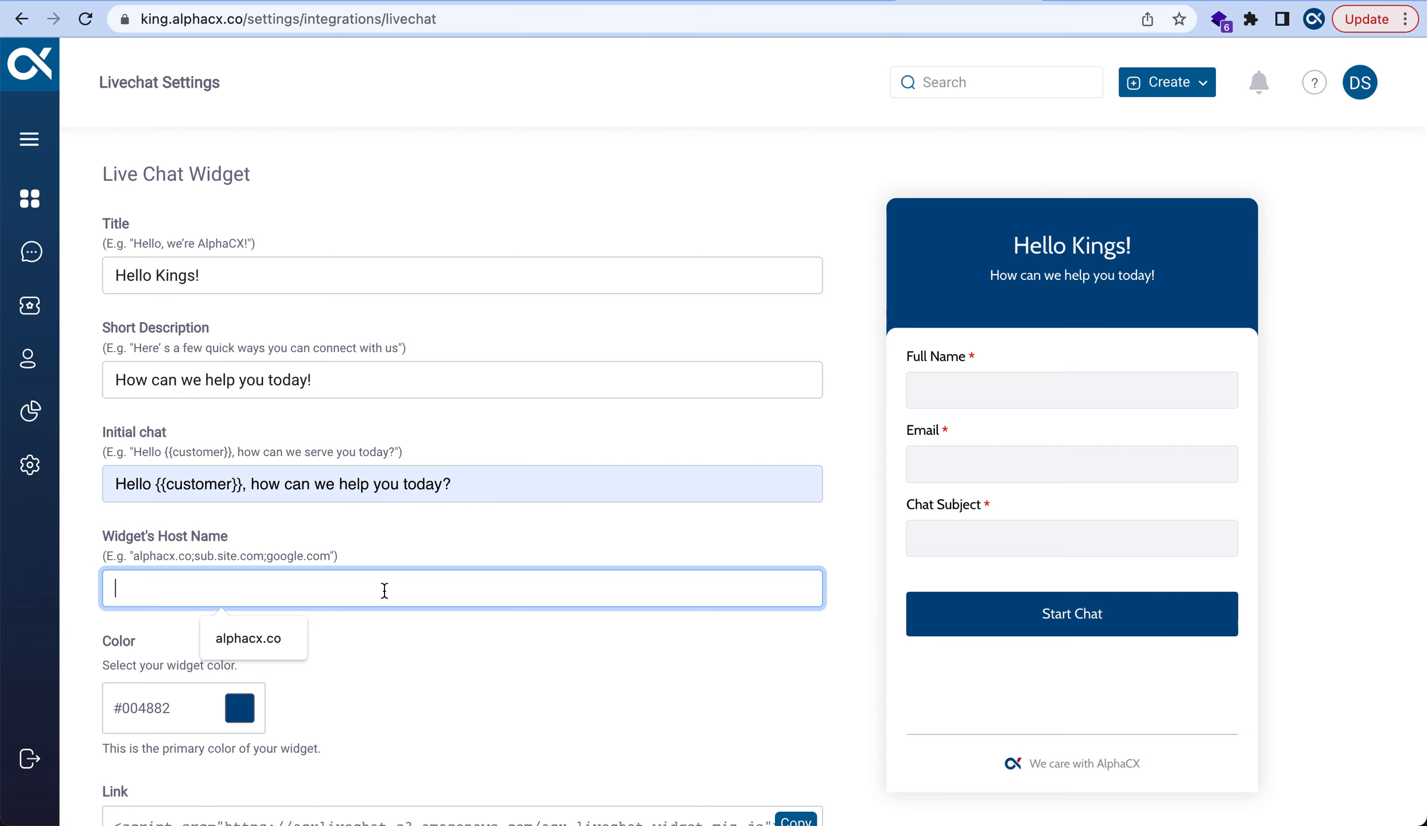
left_click(266, 649)
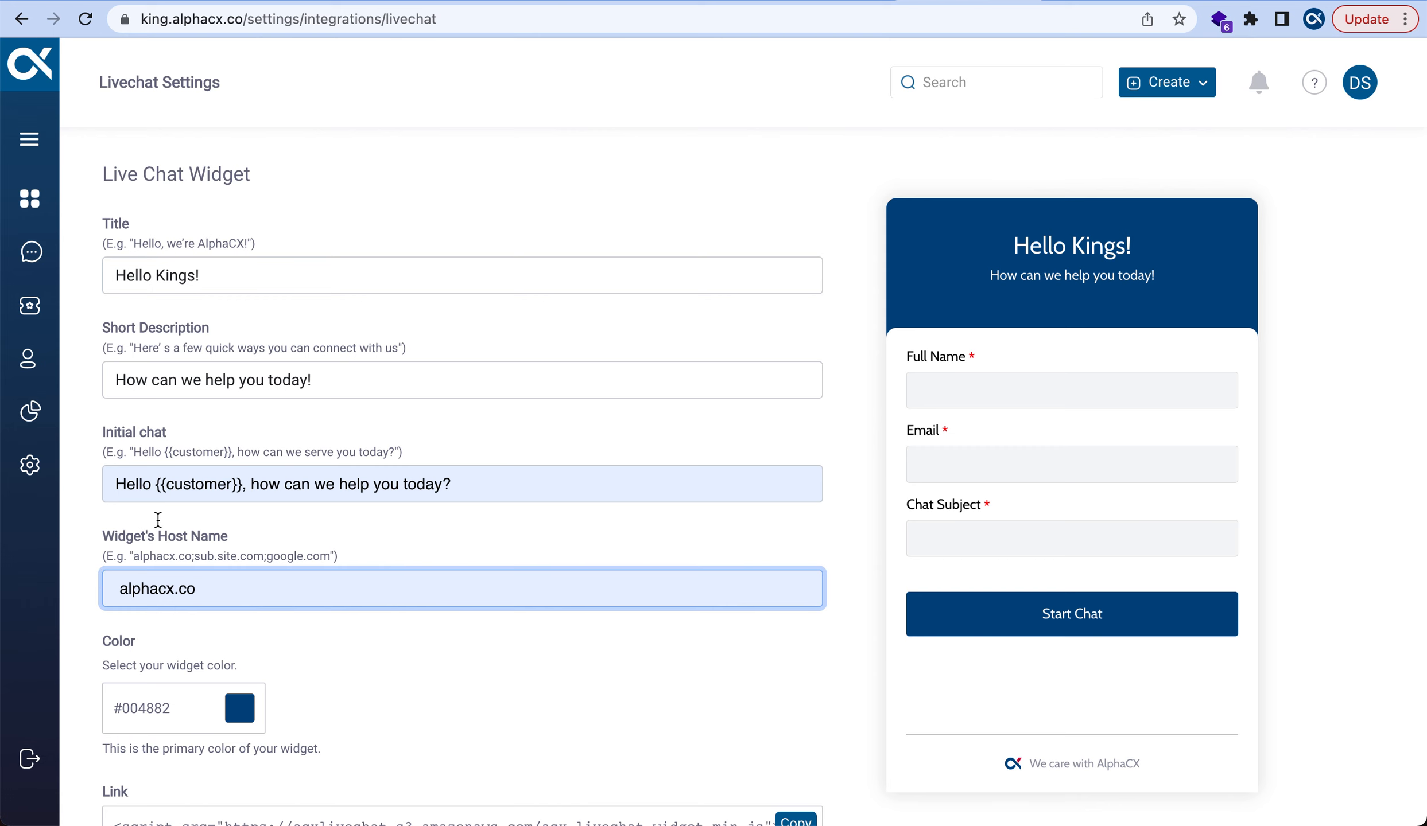
scroll(286, 645, "down", 3)
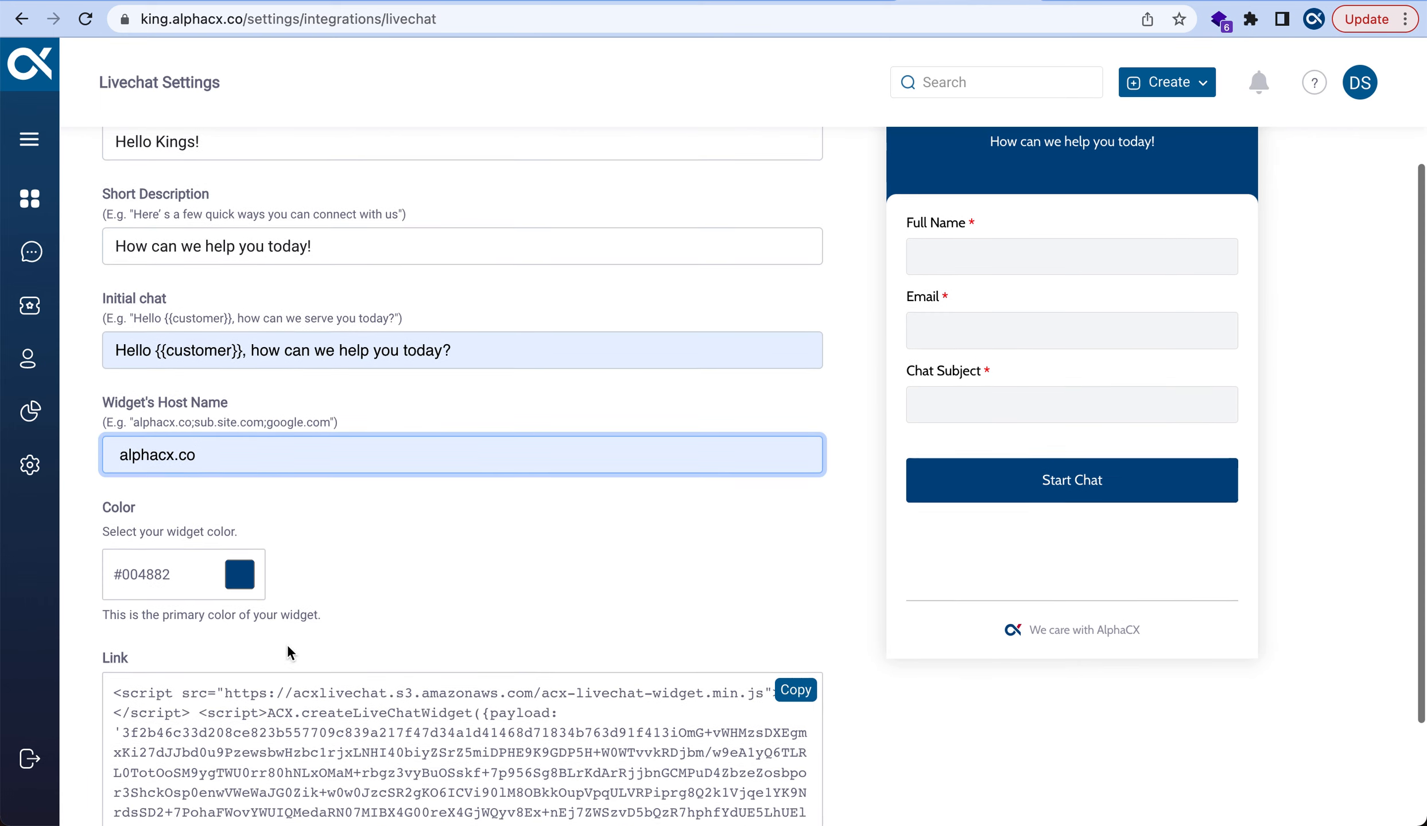
scroll(287, 644, "down", 1)
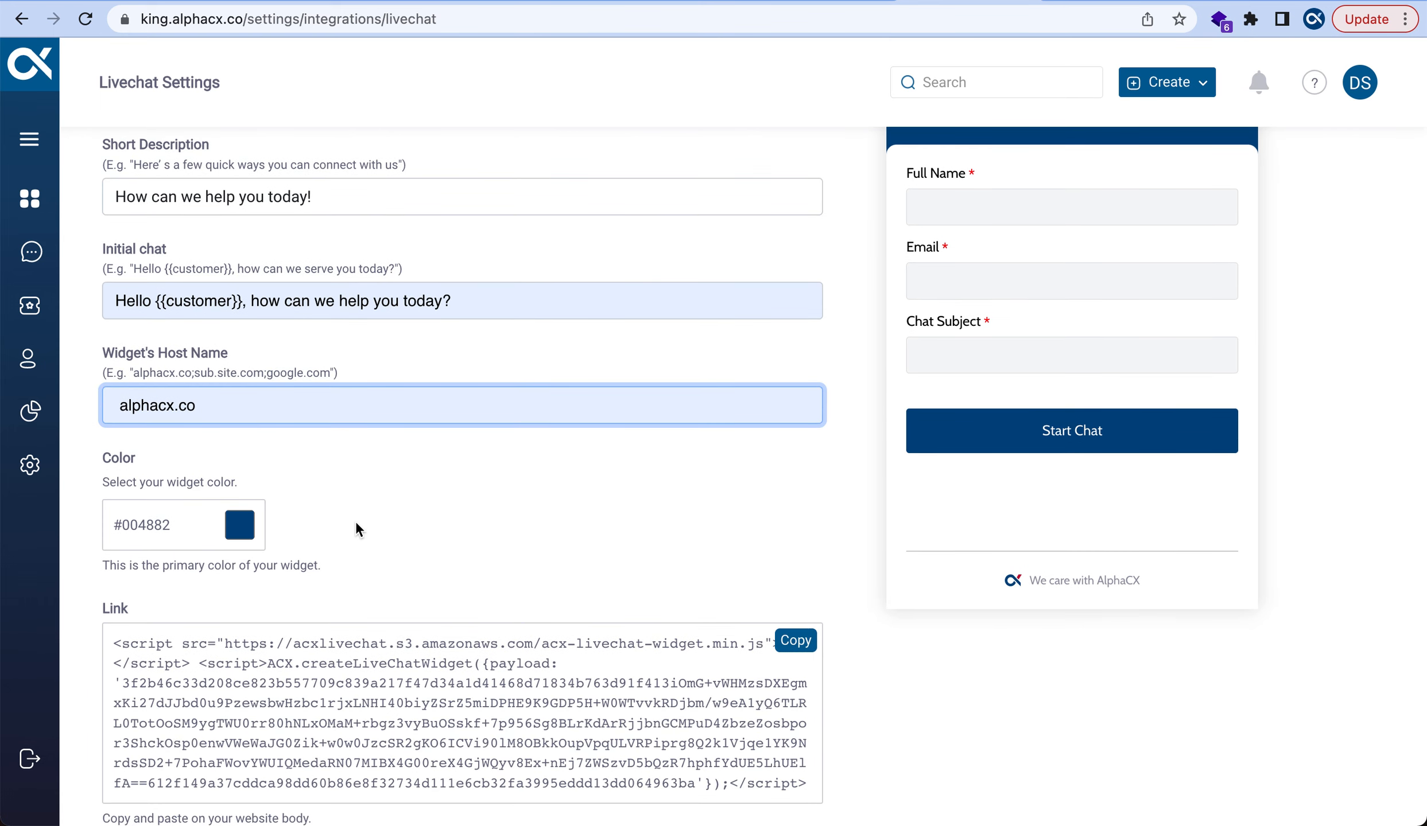
scroll(355, 523, "up", 3)
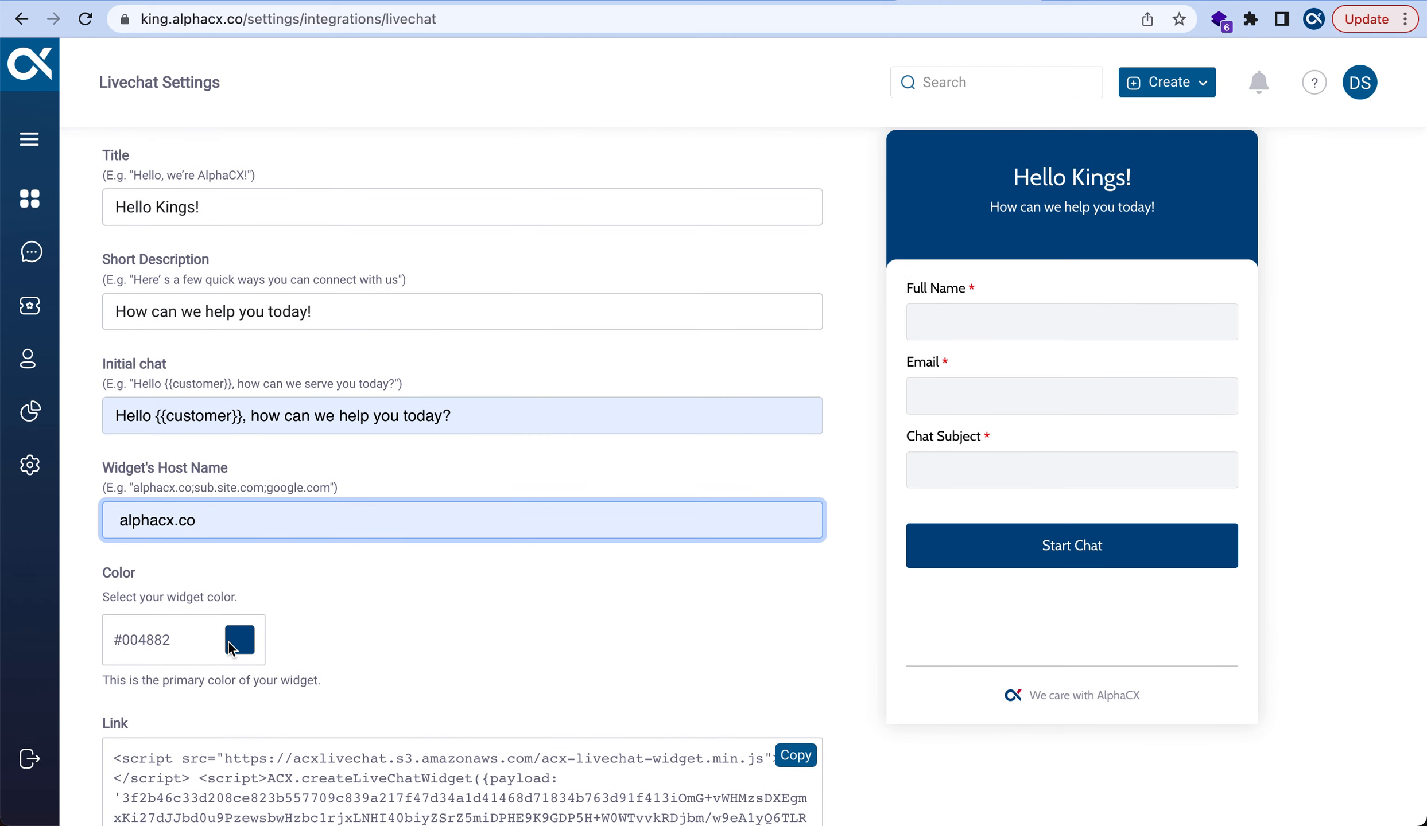
Change the widget colour from blue #004882 to crimson #C73D67 in the hex colour picker
left_click(240, 640)
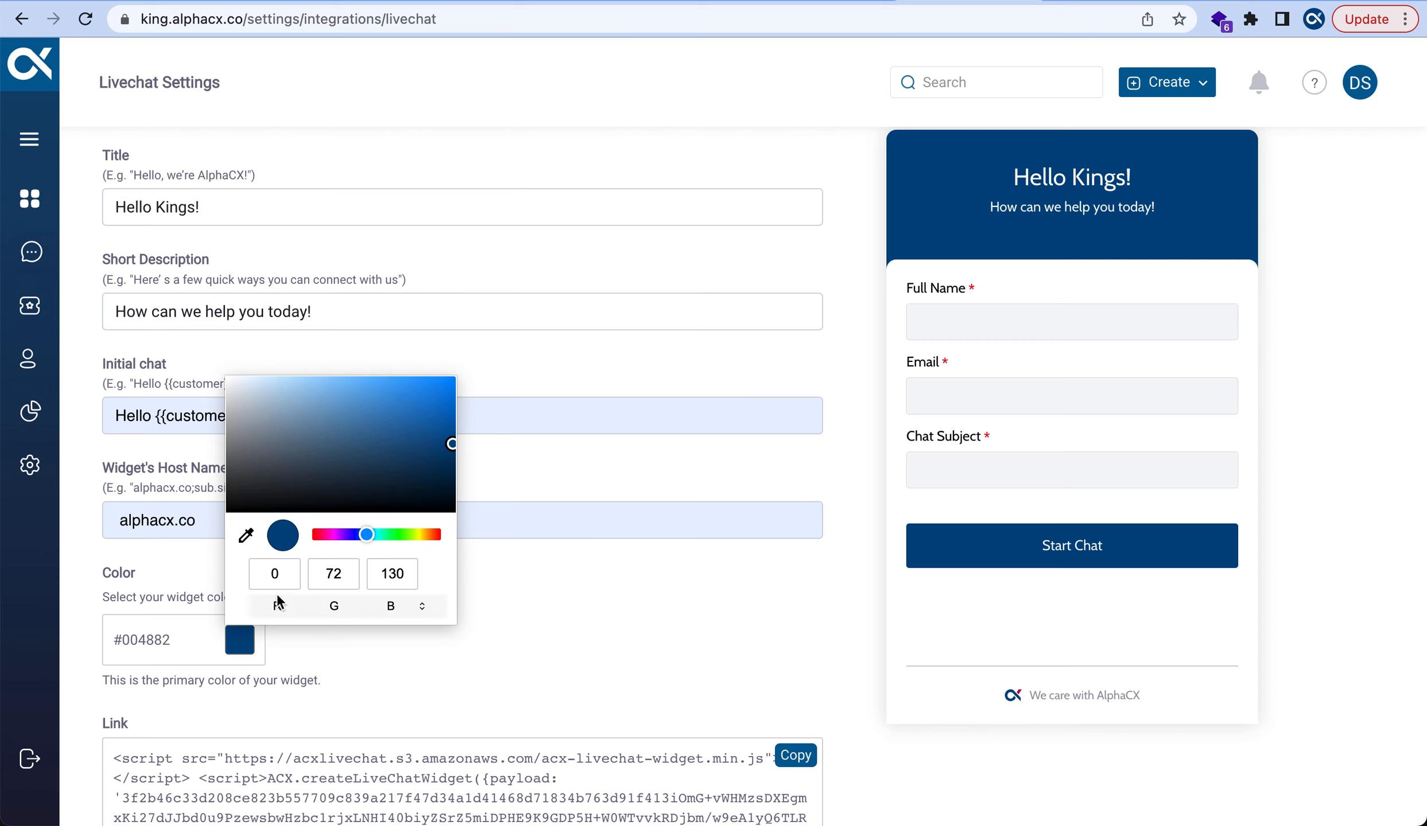
left_click(422, 610)
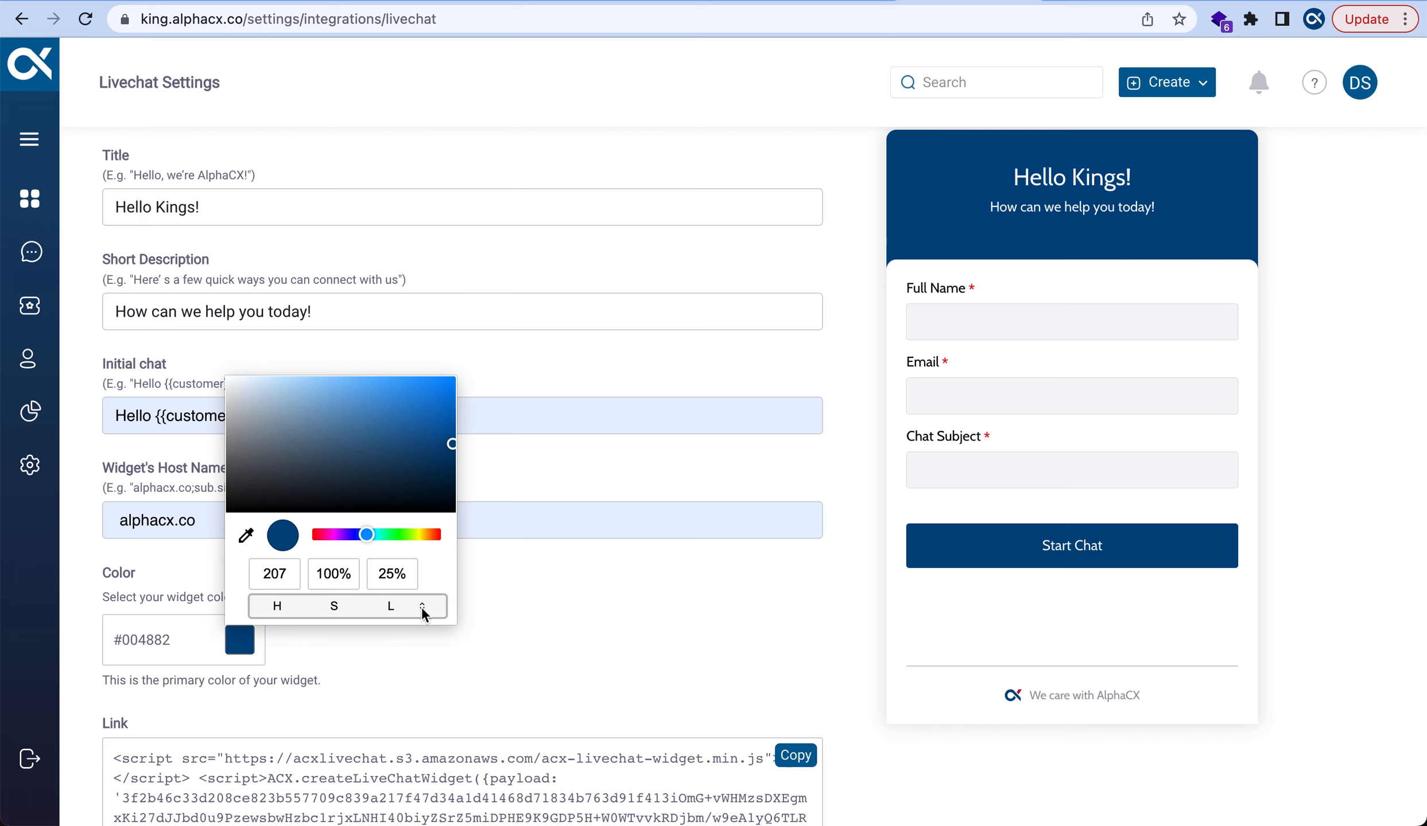
left_click(421, 609)
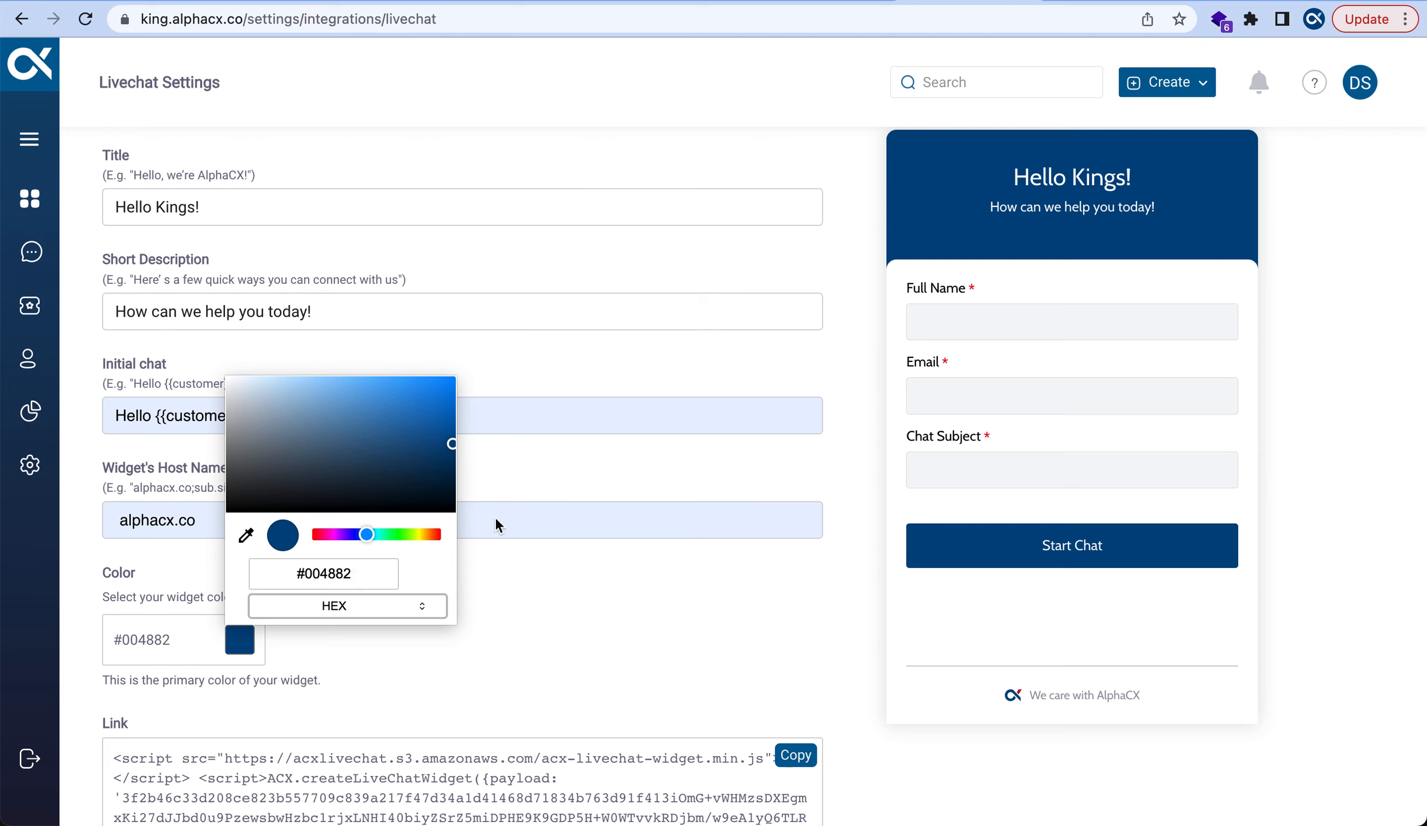
left_click(436, 538)
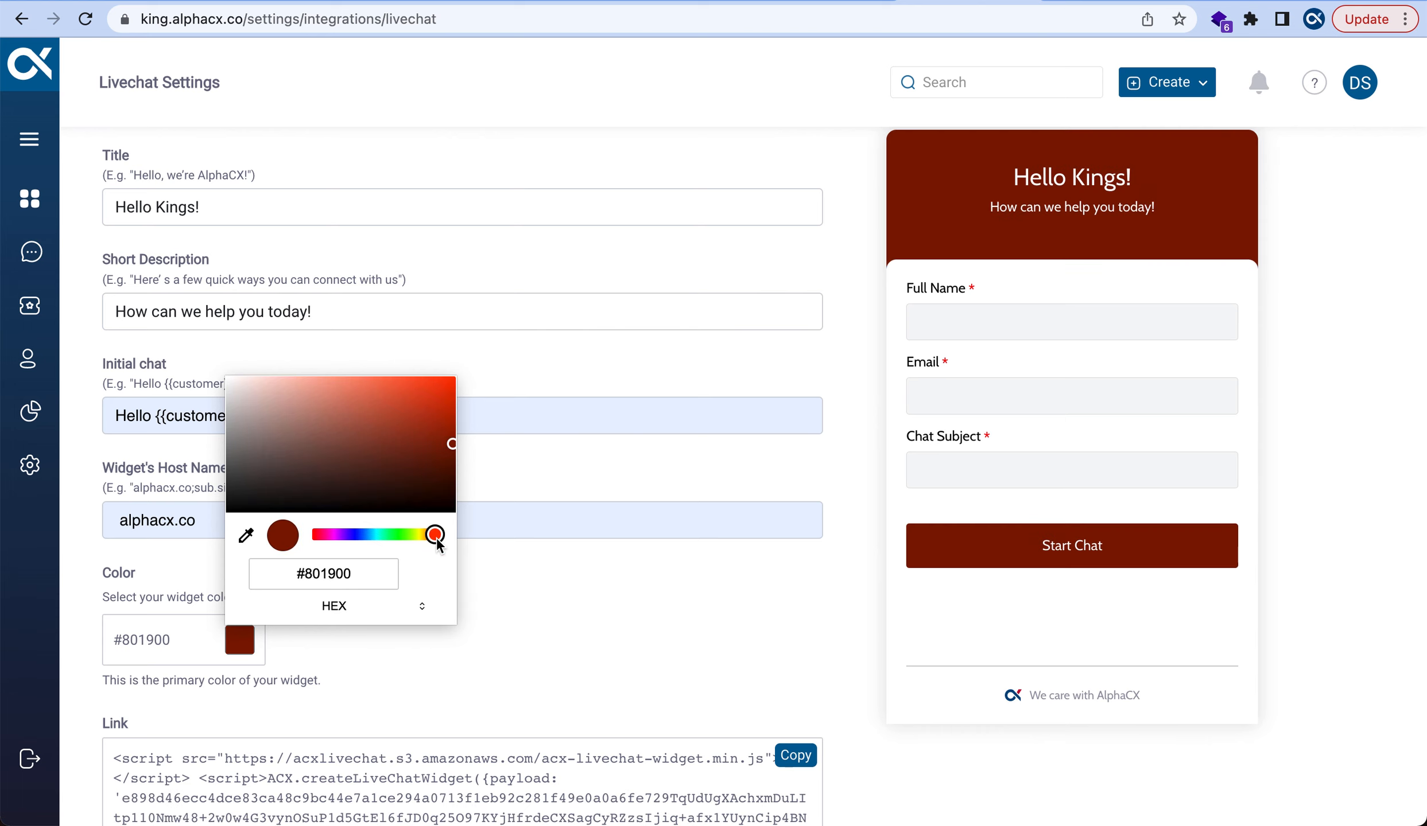
left_click(321, 536)
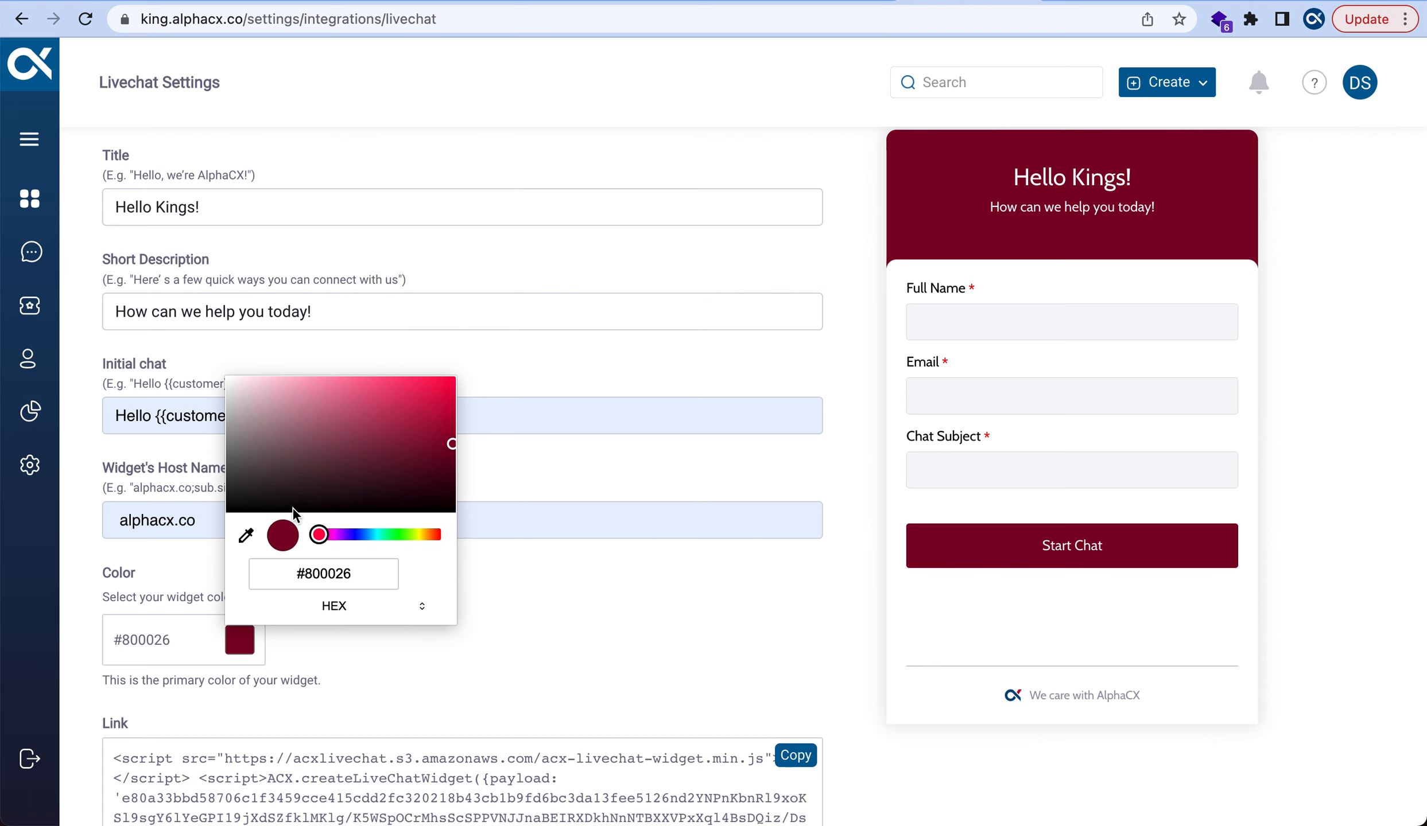
left_click(286, 423)
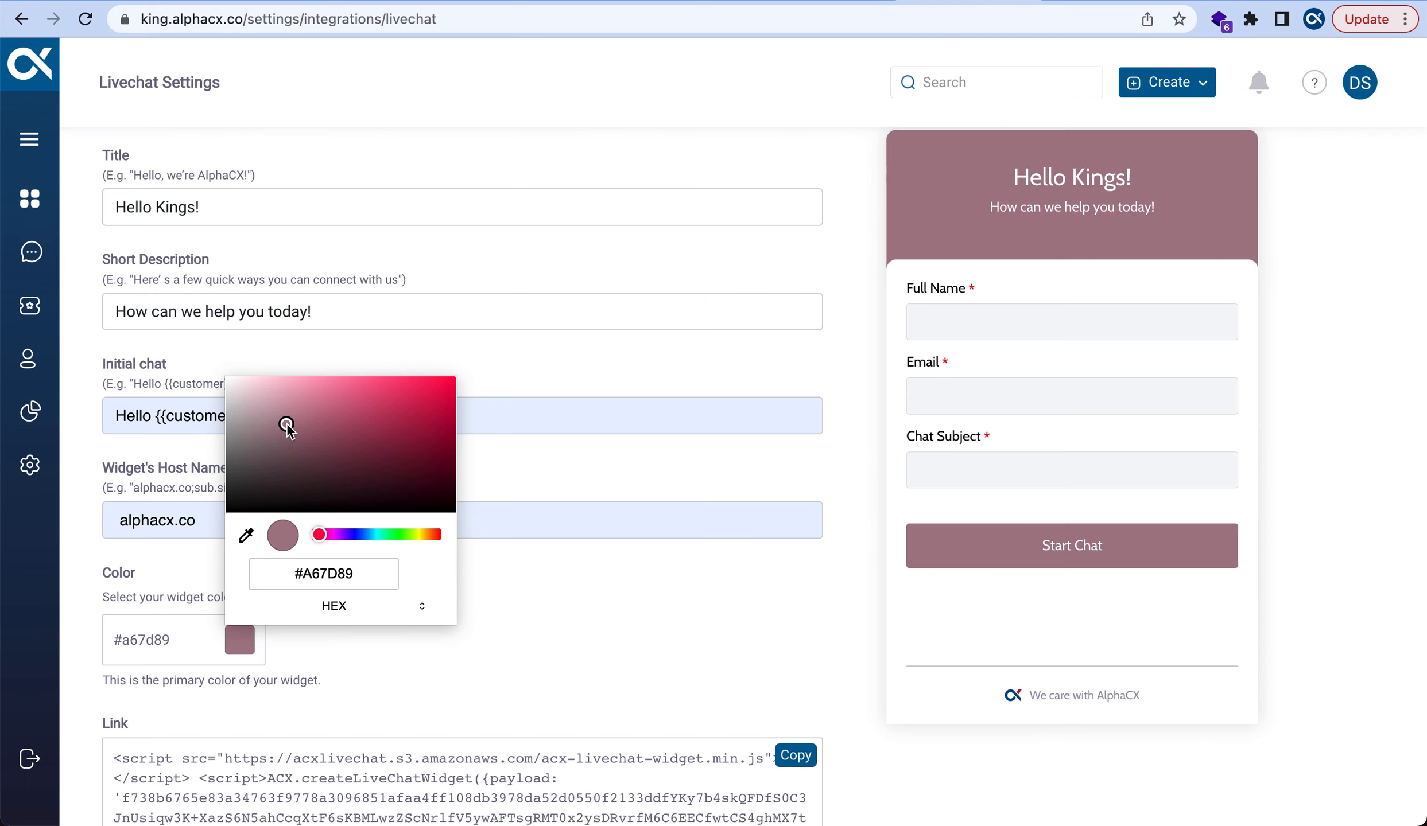
left_click(265, 395)
left_click(287, 389)
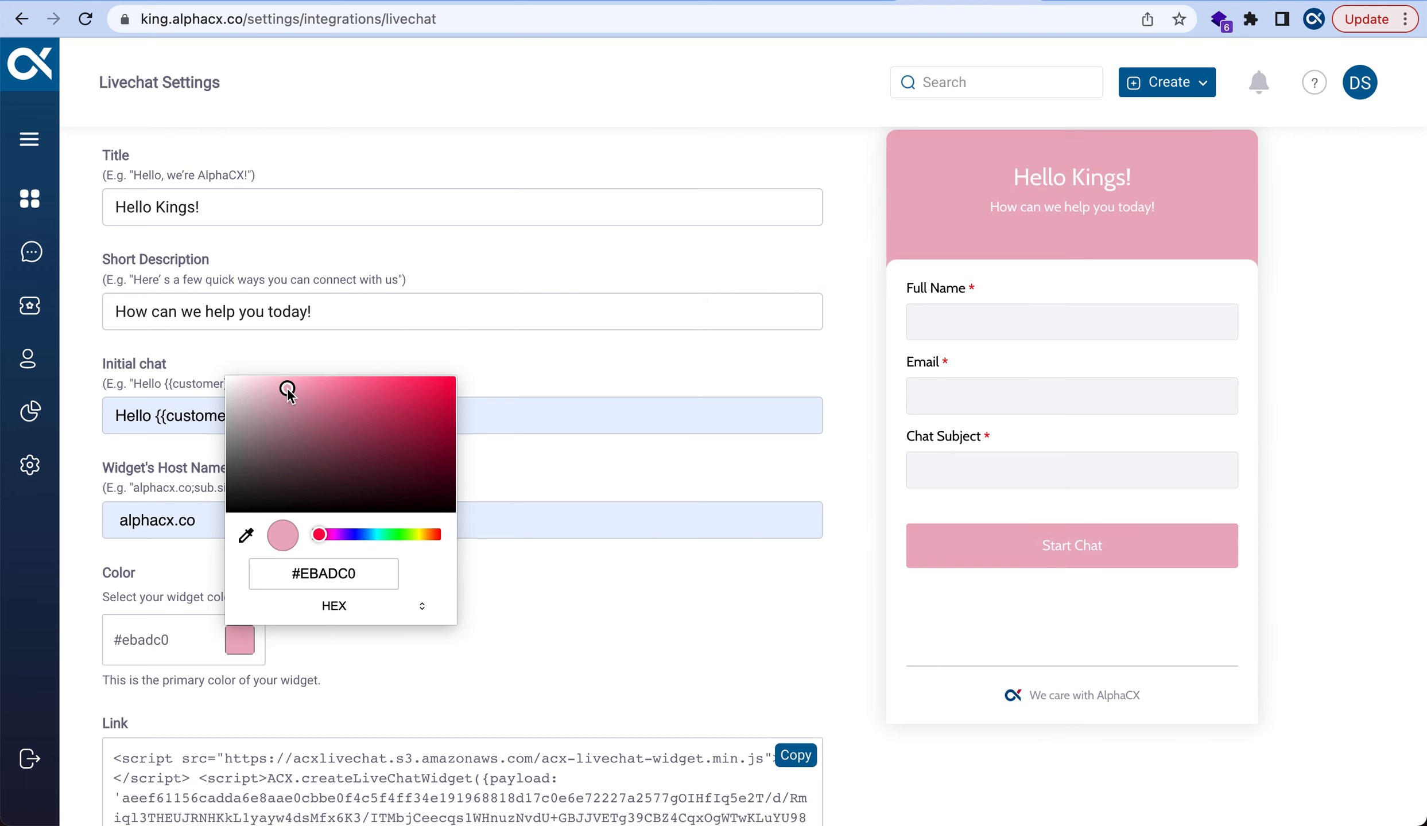
left_click(319, 405)
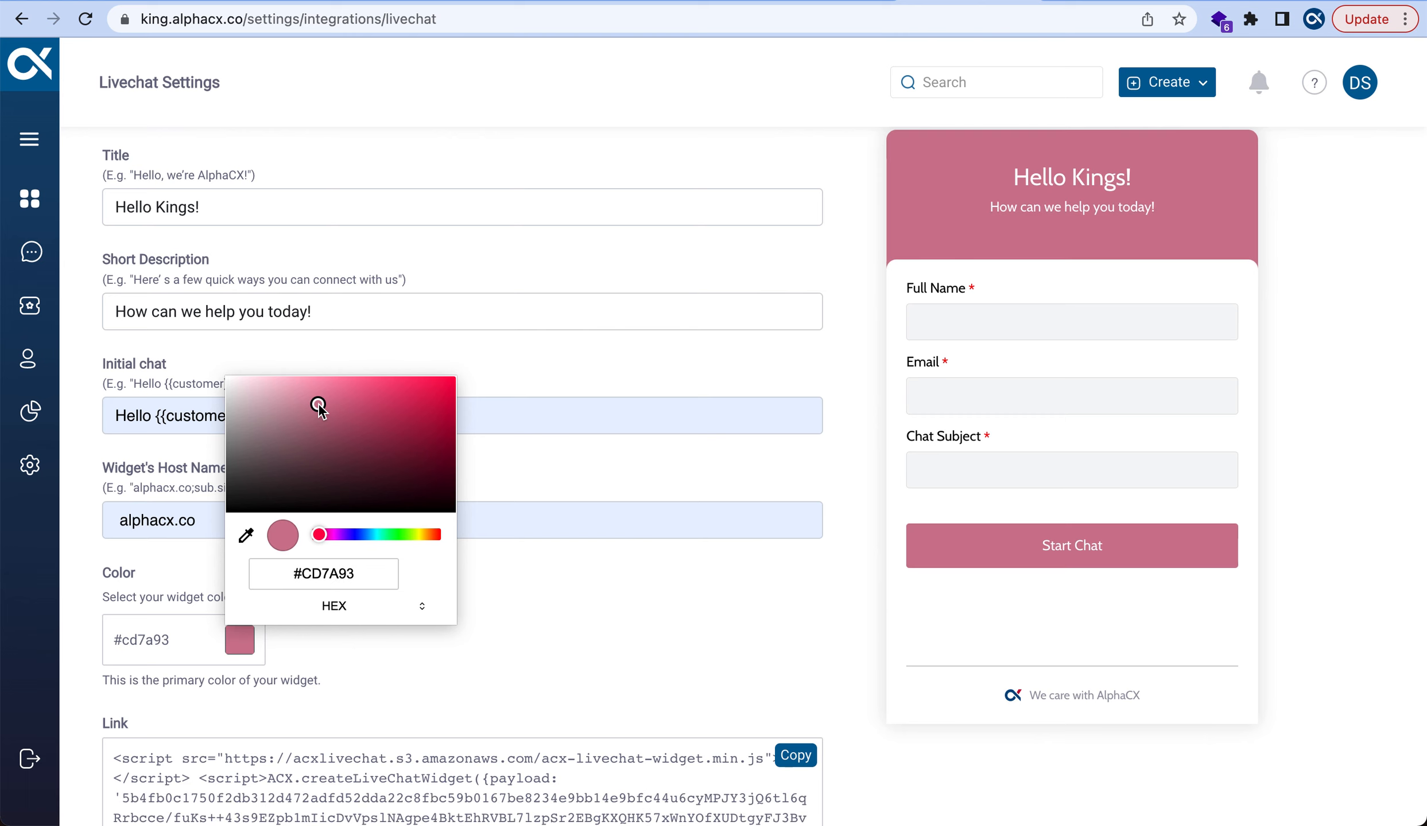
left_click(381, 408)
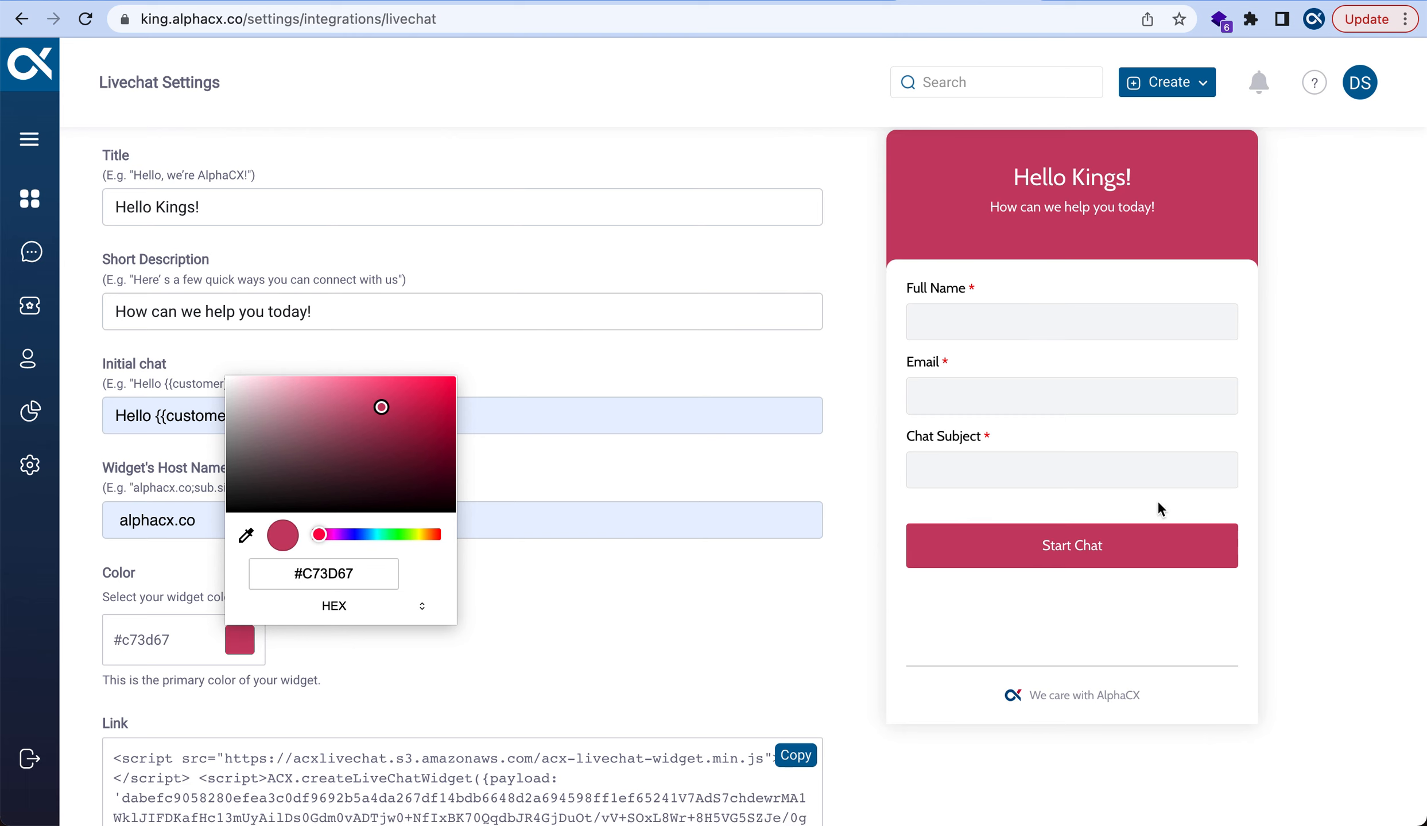
left_click(515, 676)
scroll(515, 676, "down", 4)
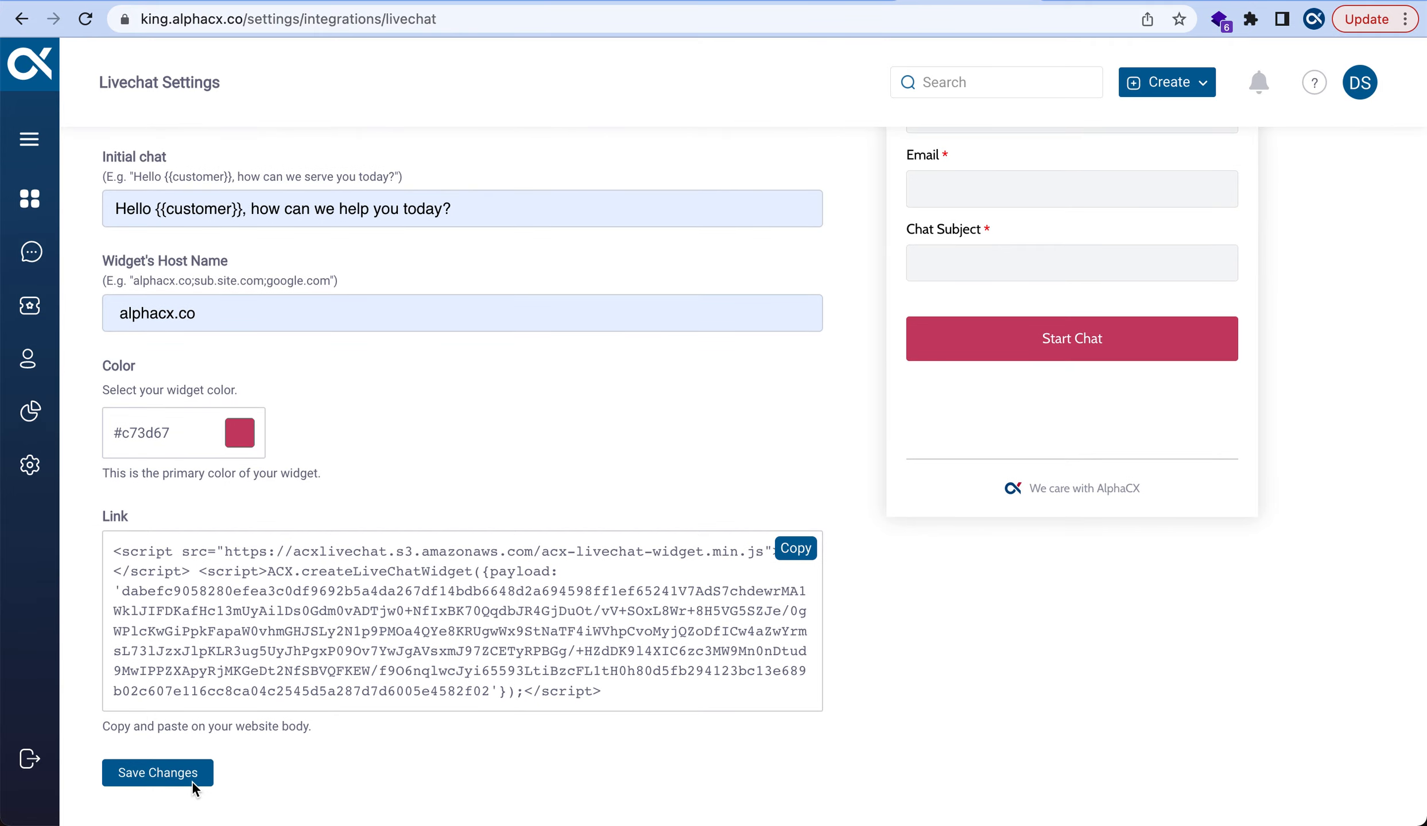
Save the live chat widget settings, copy its embed script, and return to the dashboard
left_click(193, 775)
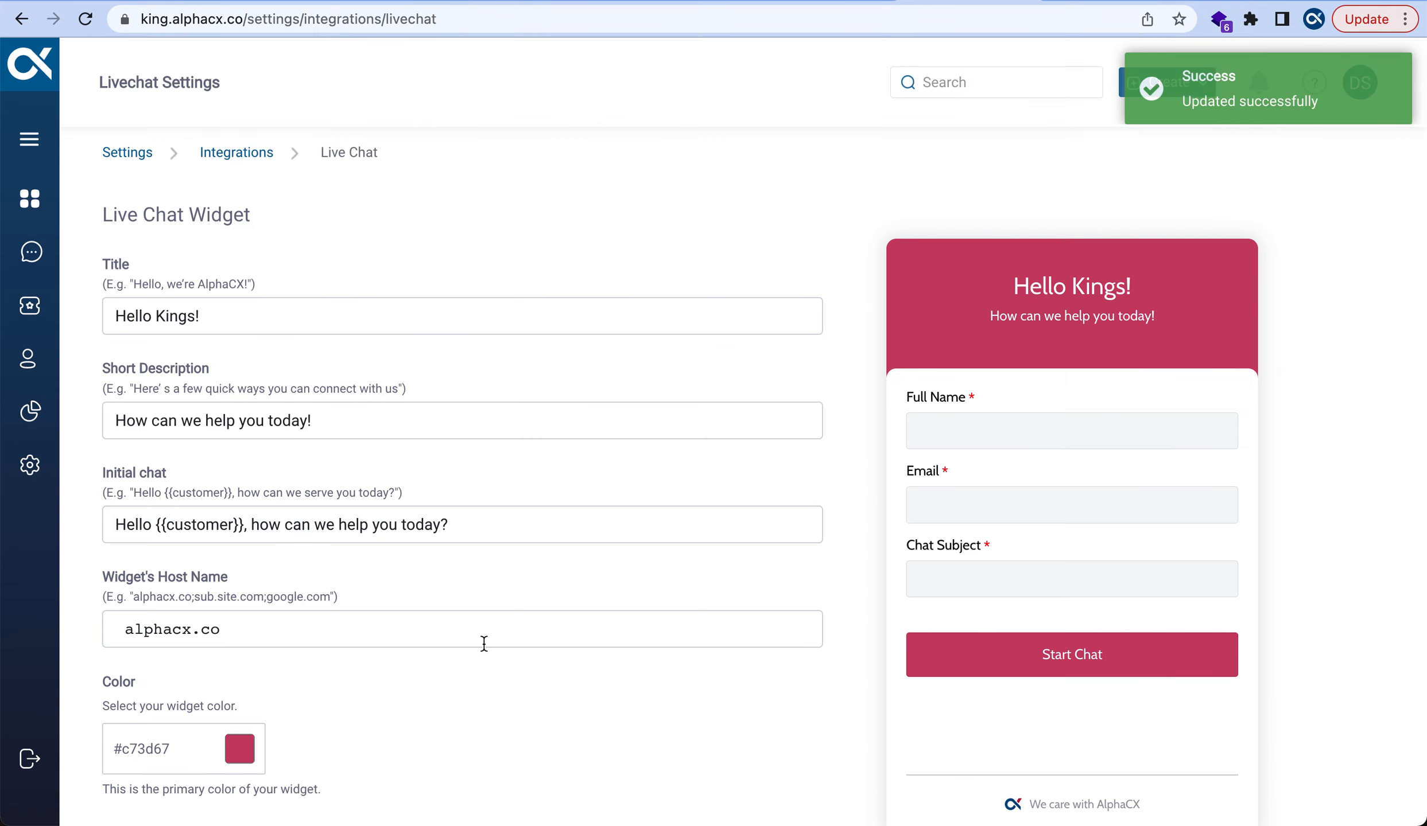
scroll(484, 643, "down", 6)
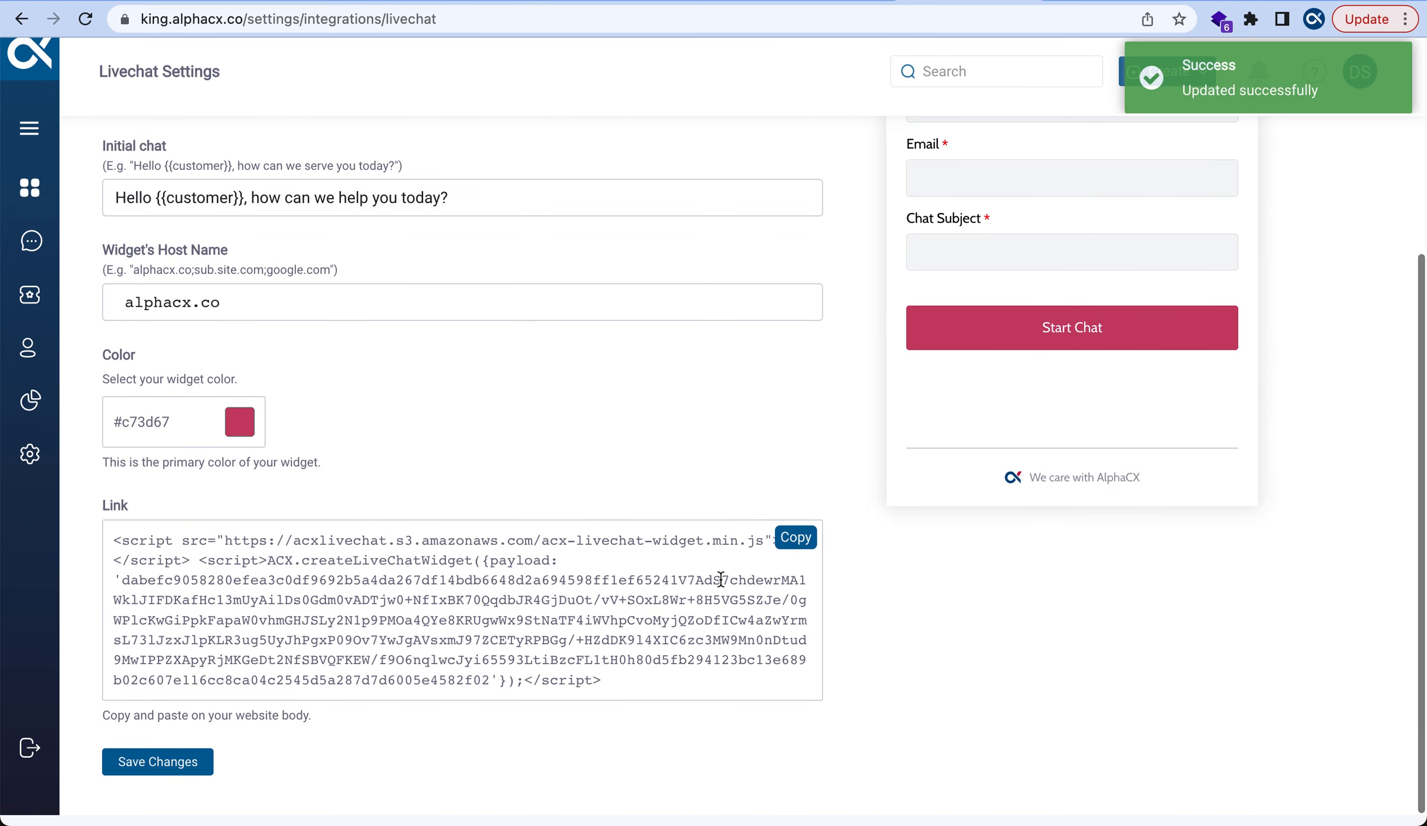
left_click(794, 550)
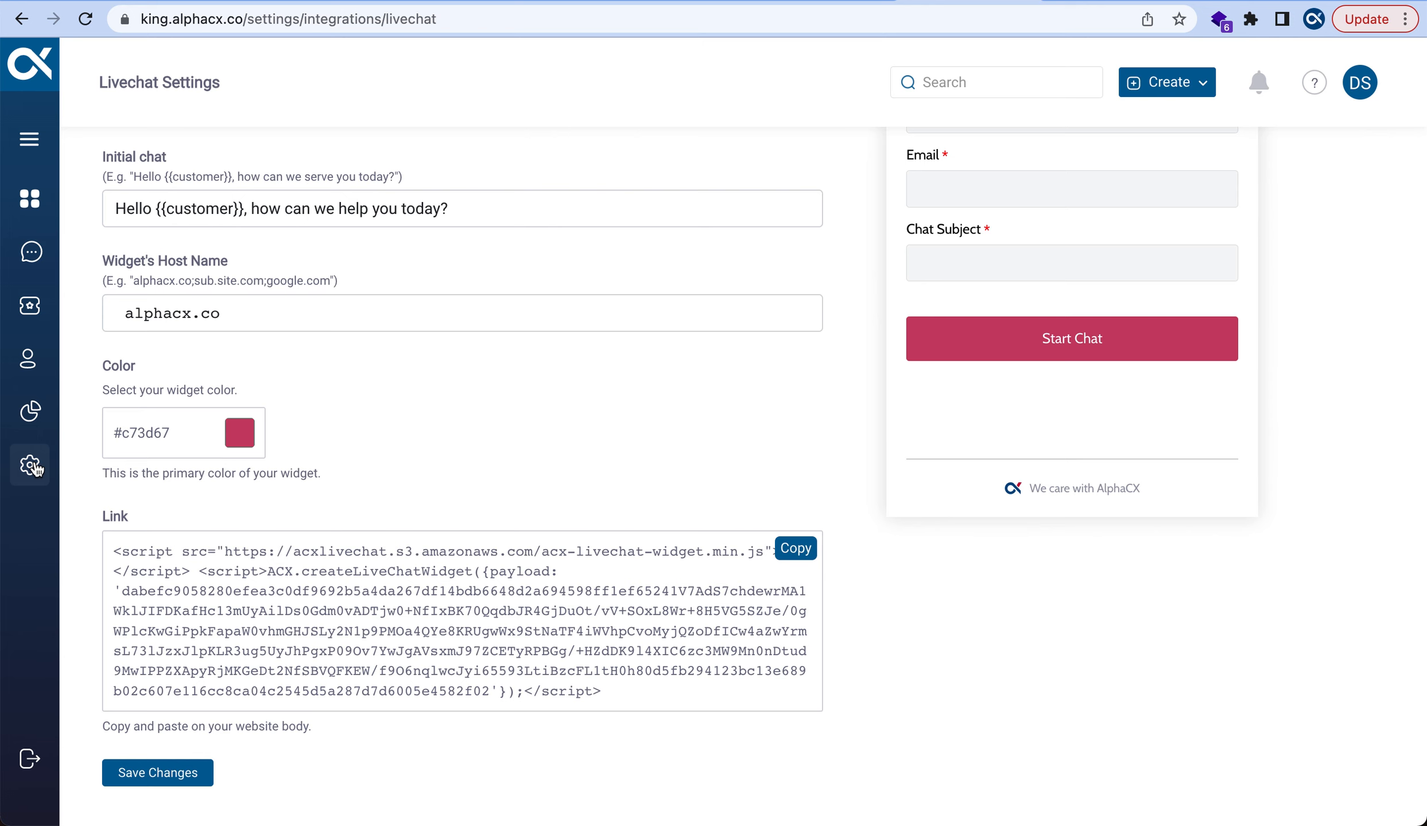
left_click(32, 204)
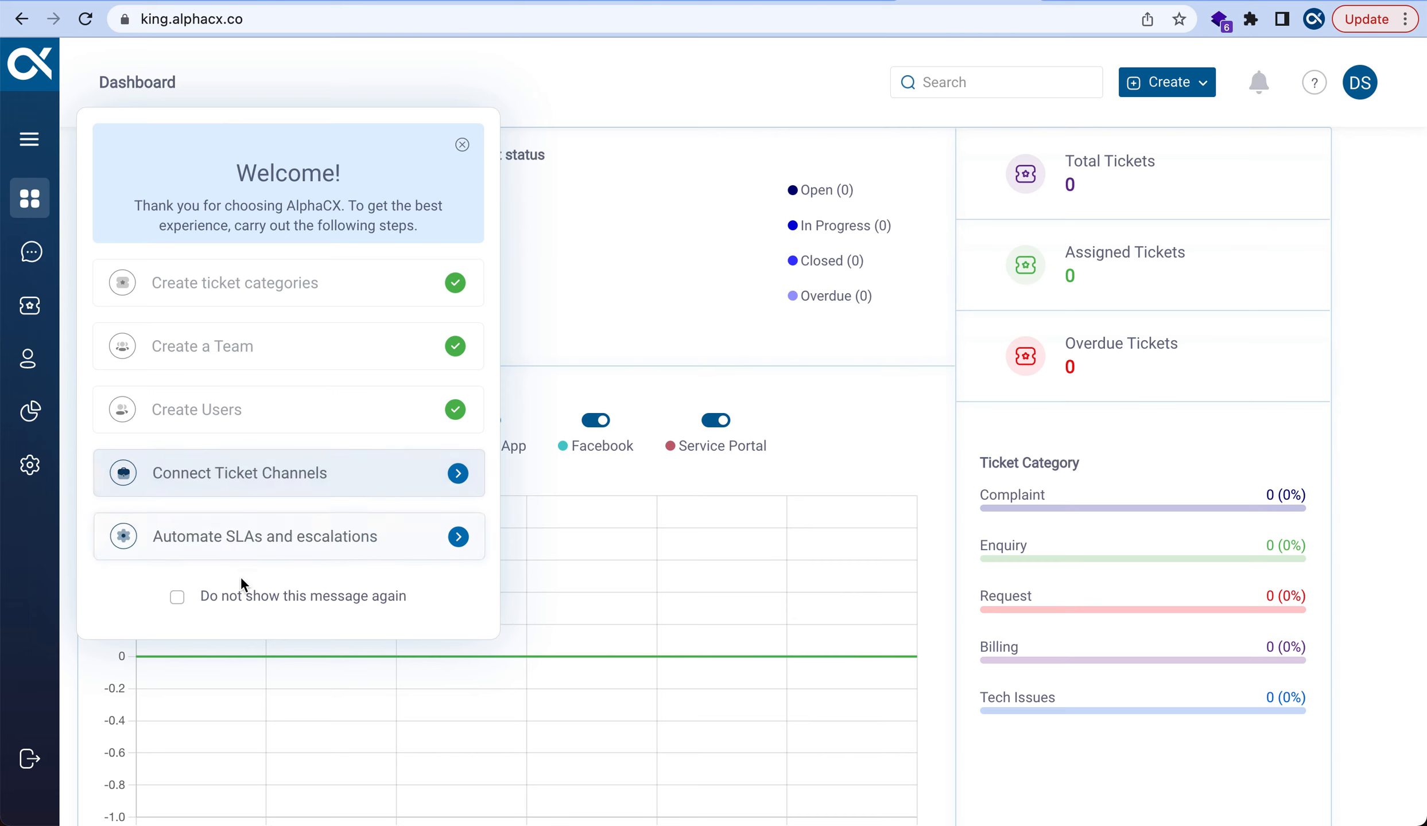
Tick 'Do not show this message again' to close the welcome checklist for good
left_click(177, 597)
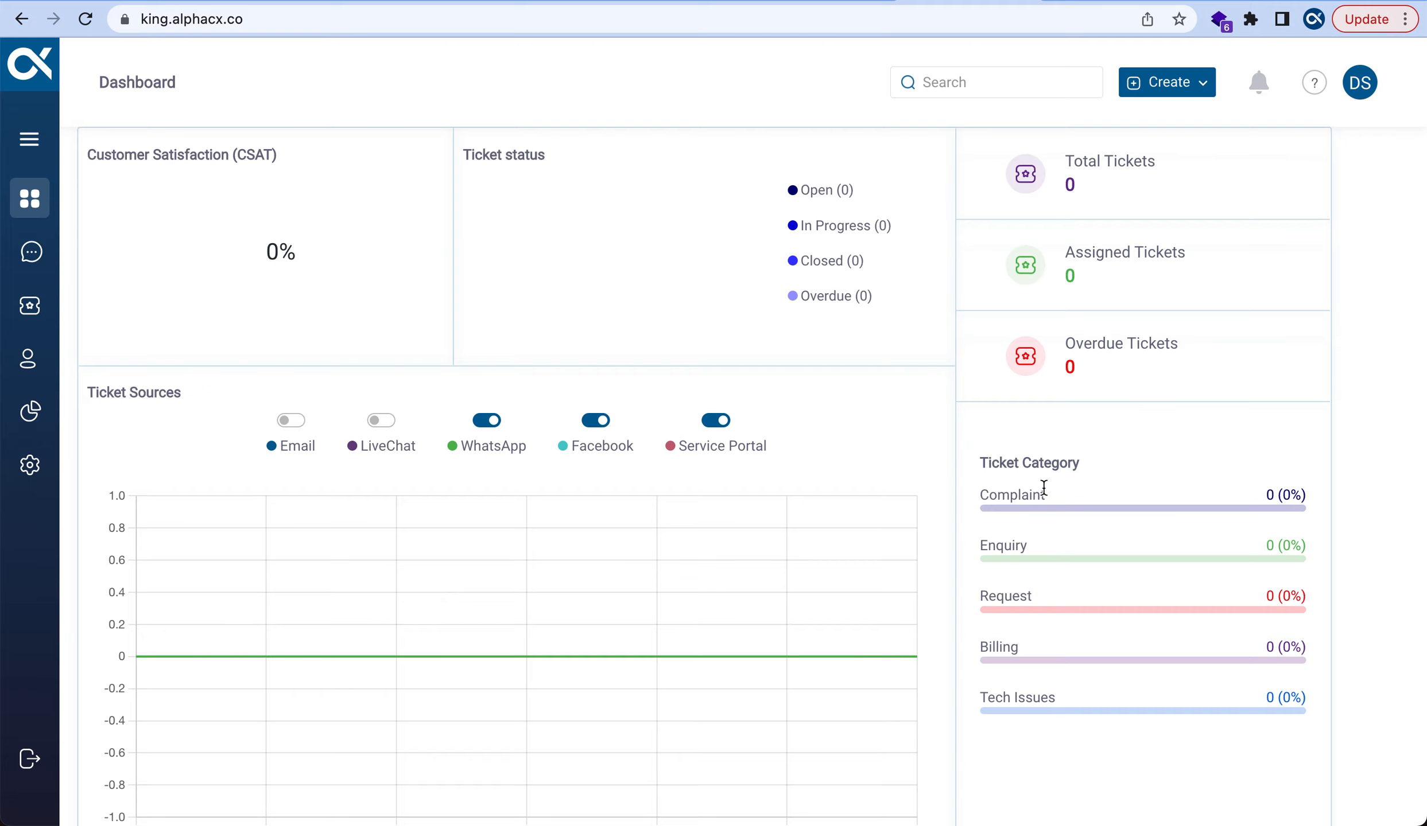
Switch on the Email ticket source in the dashboard's Ticket Sources panel
scroll(1044, 488, "down", 2)
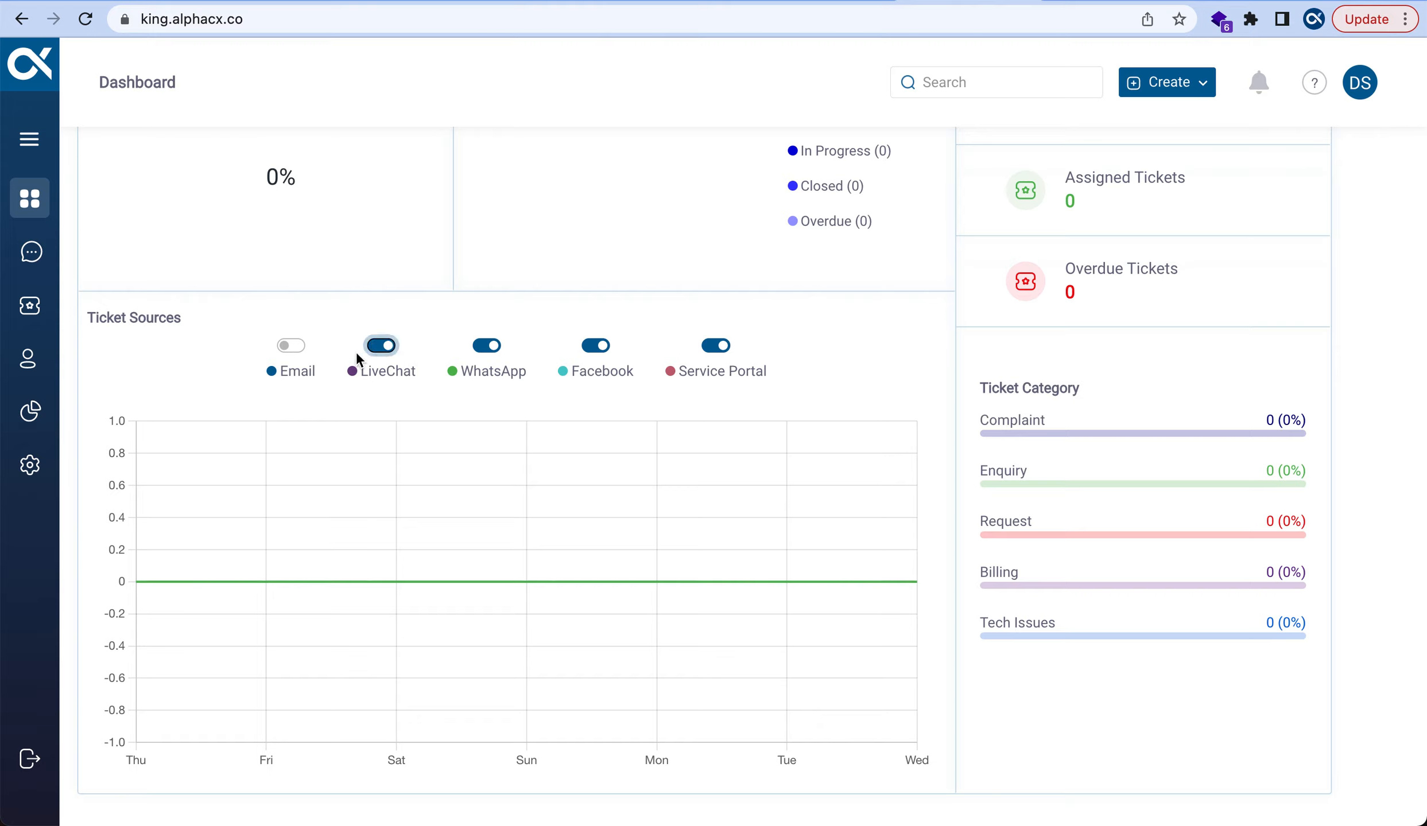
left_click(291, 346)
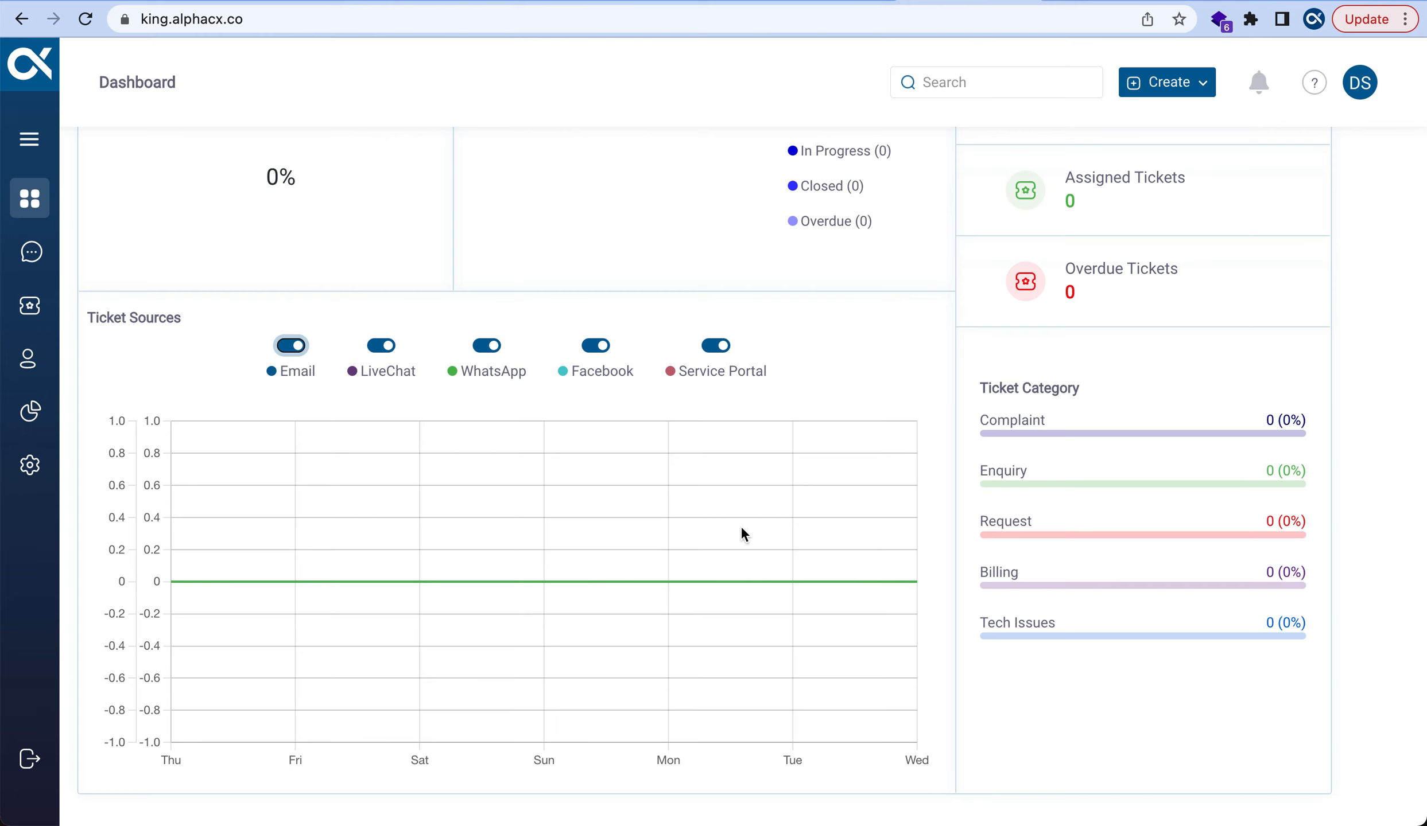
scroll(741, 528, "up", 3)
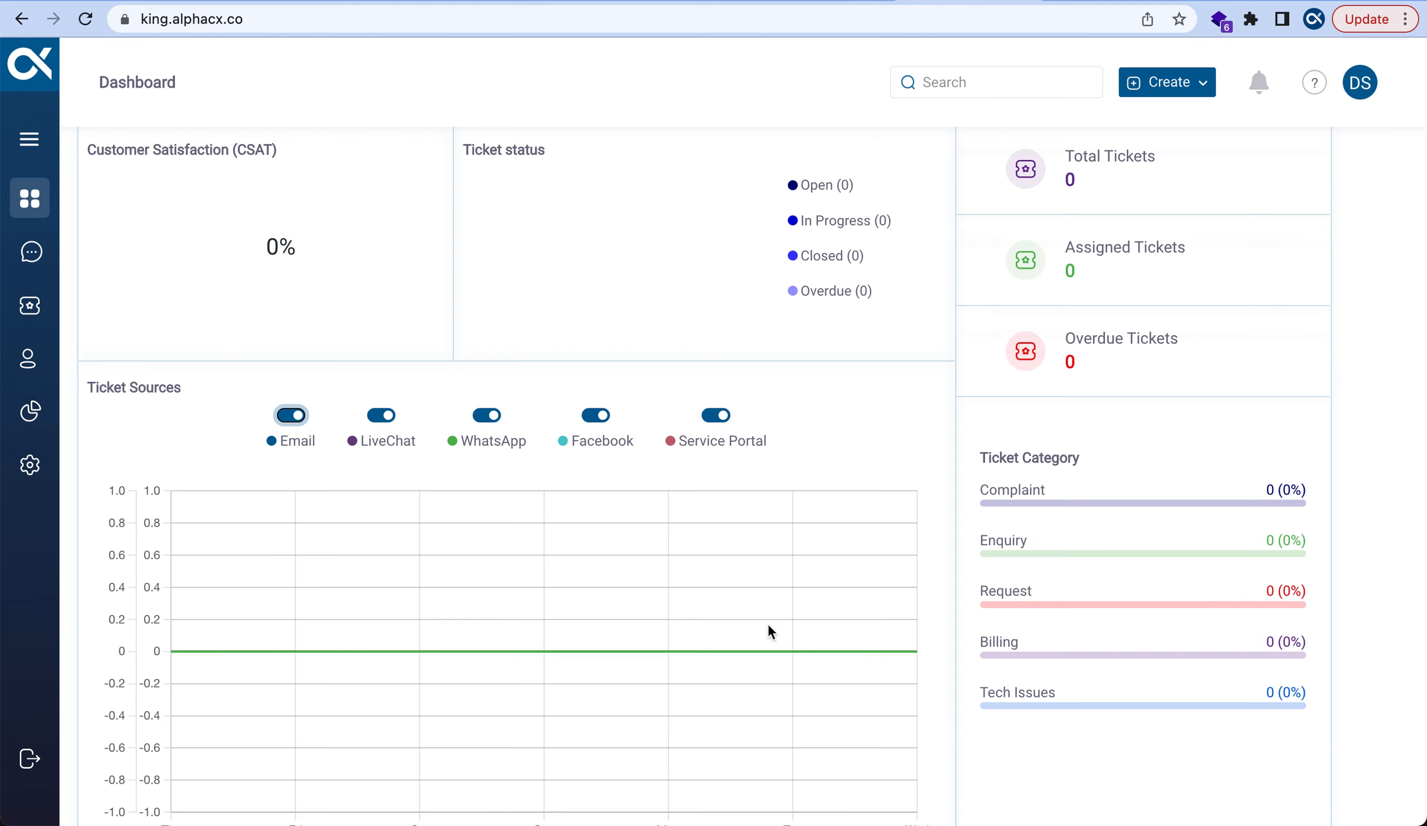
key("super+shift+5")
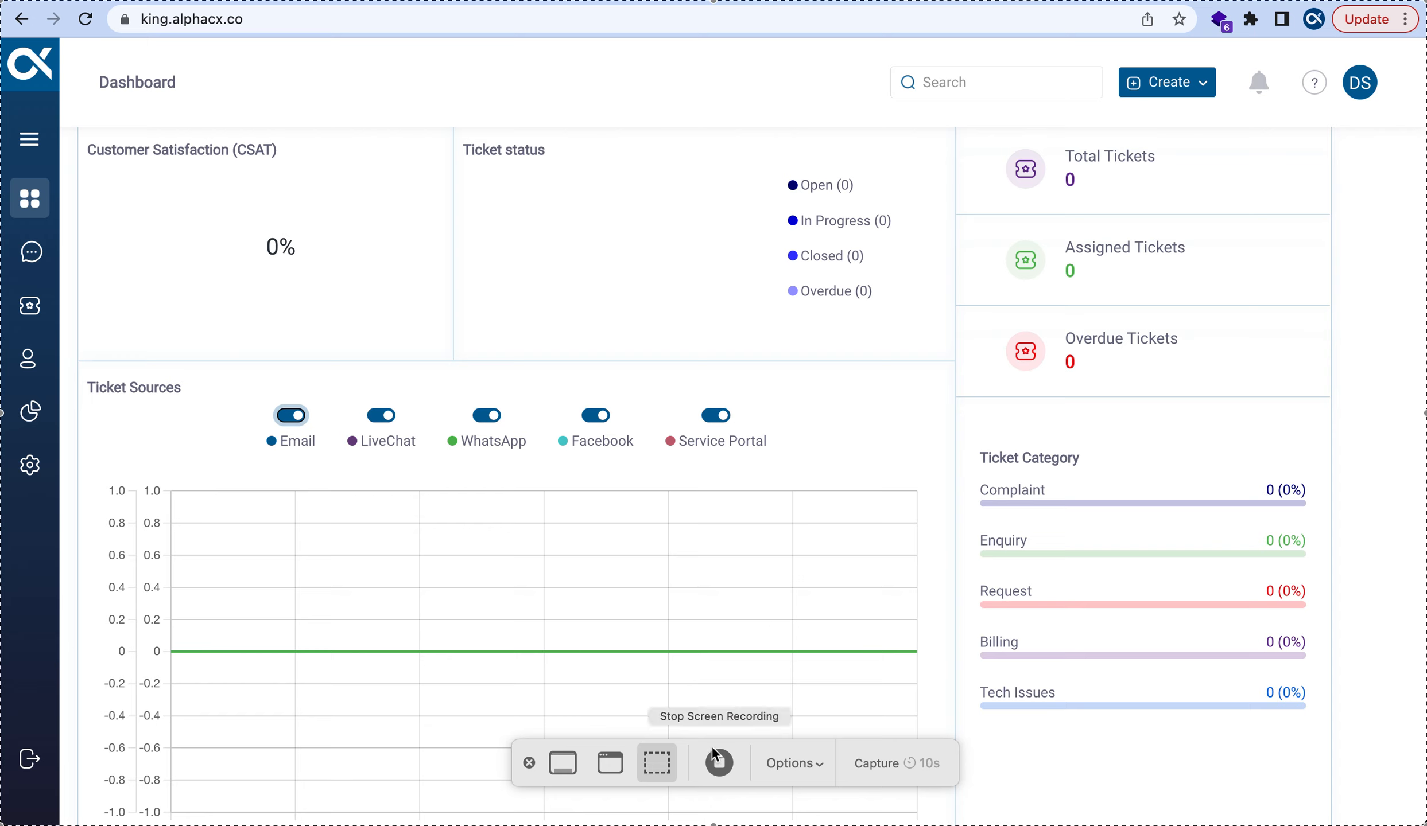